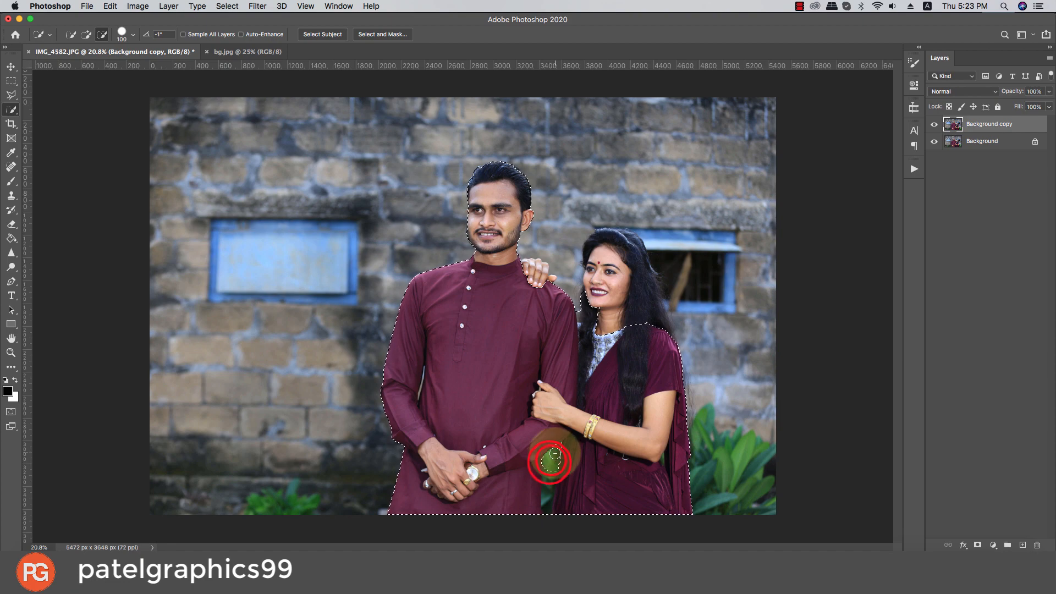
# - Subtract the green gap between the man's shirt and the woman's saree from the selection with a 50 px Quick Selection brush
pyautogui.scroll(10, 550, 461)
pyautogui.press('[')
pyautogui.press('[')
pyautogui.press('[')
pyautogui.press('[')
pyautogui.press('[')
pyautogui.scroll(-5, 555, 473)
pyautogui.moveTo(549, 444); pyautogui.dragTo(548, 393)
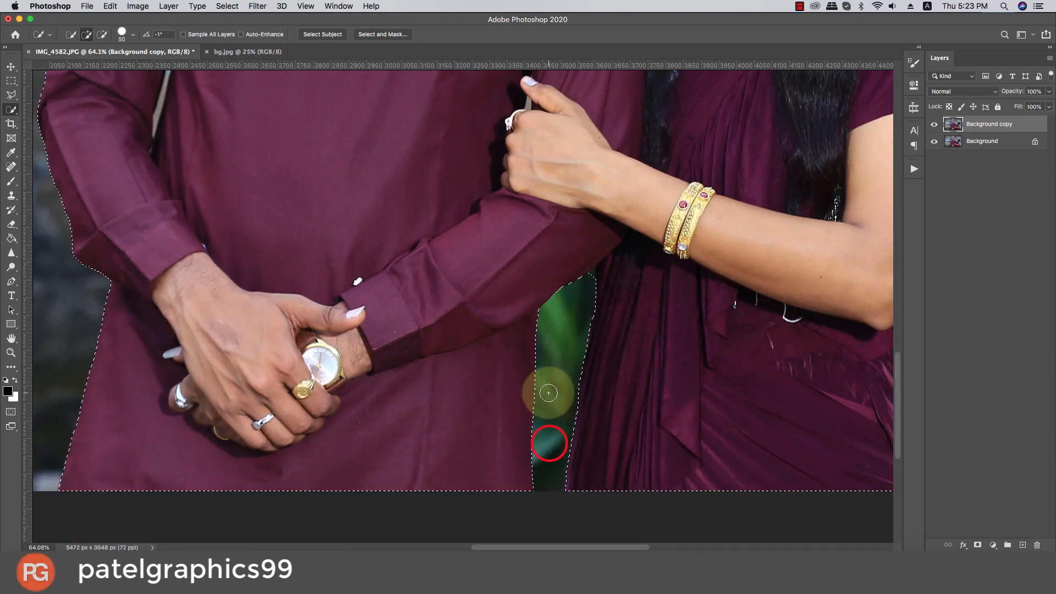
pyautogui.scroll(-3, 549, 393)
# - Add the woman's neck, face and hair and her hand on the man's shoulder to the selection
pyautogui.scroll(8, 578, 302)
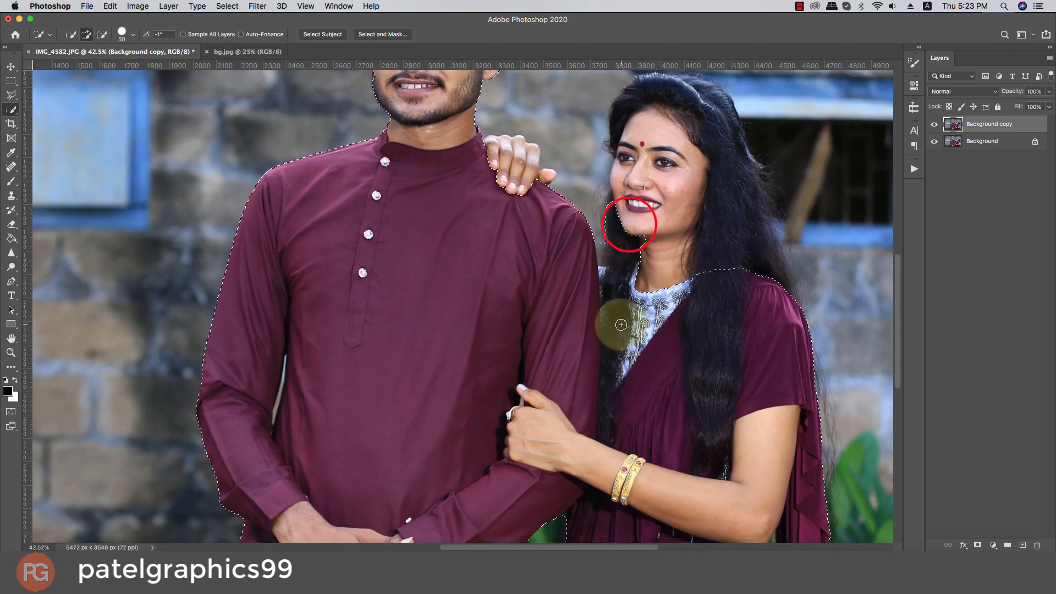
pyautogui.scroll(2, 612, 326)
pyautogui.scroll(-5, 612, 326)
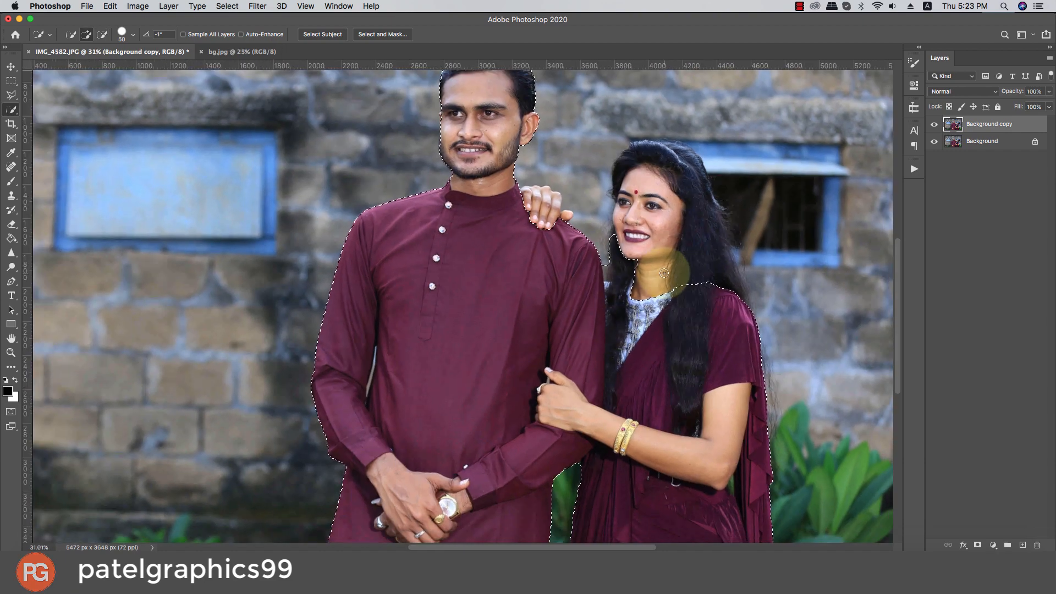
pyautogui.scroll(1, 662, 275)
pyautogui.moveTo(659, 279)
pyautogui.mouseDown()
pyautogui.moveTo(621, 204)
pyautogui.moveTo(644, 170)
pyautogui.mouseUp()
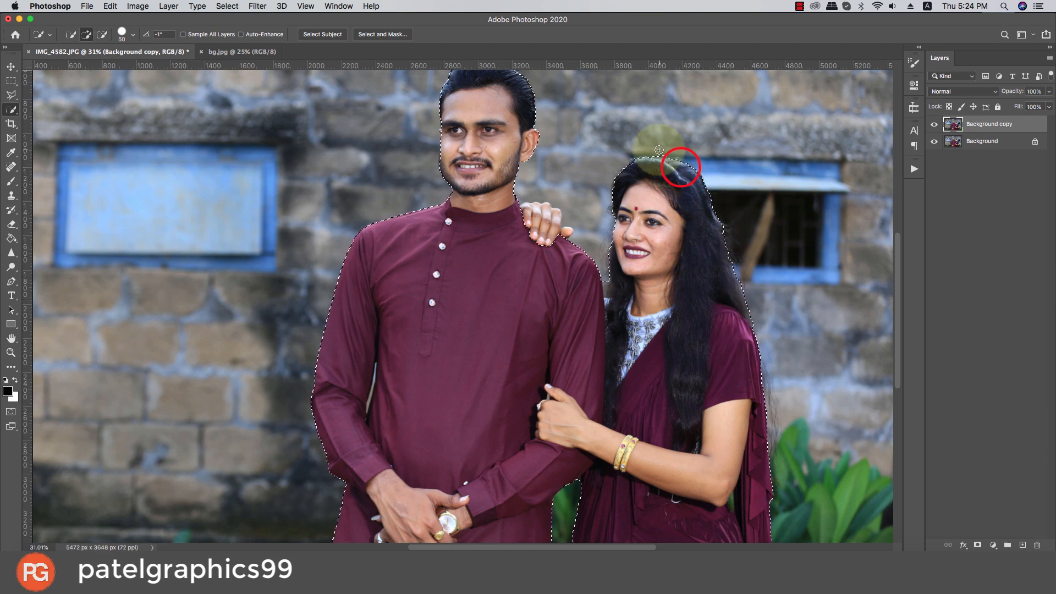
pyautogui.scroll(-1, 566, 311)
pyautogui.scroll(1, 531, 279)
pyautogui.moveTo(529, 223)
pyautogui.mouseDown()
pyautogui.moveTo(540, 215)
pyautogui.moveTo(568, 240)
pyautogui.mouseUp()
pyautogui.scroll(3, 550, 240)
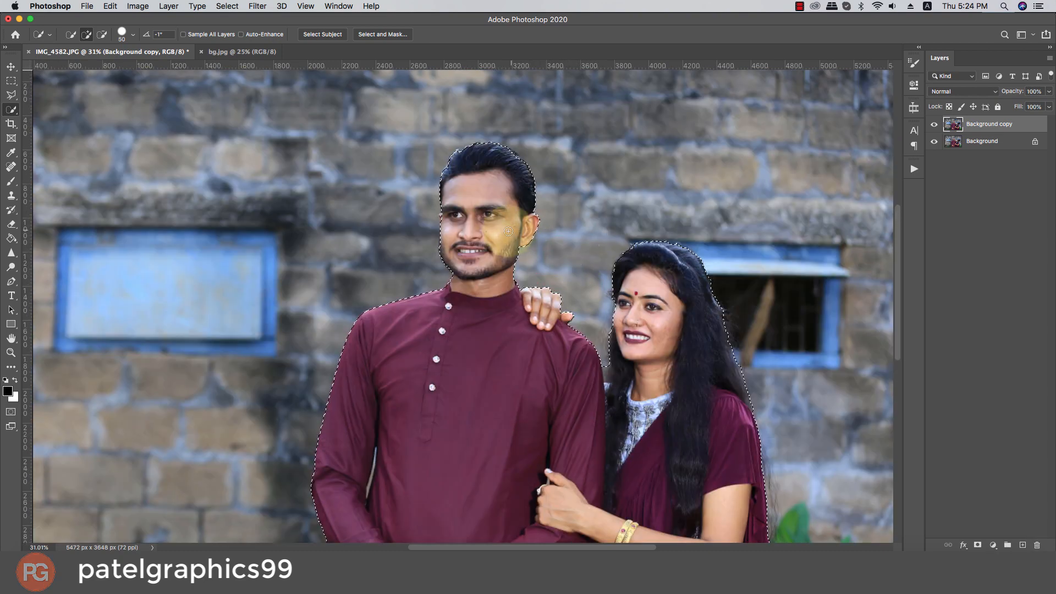
# - Add the missed left edge of the man's face to the selection with a 30 px Quick Selection brush
pyautogui.scroll(10, 448, 223)
pyautogui.click(436, 220)
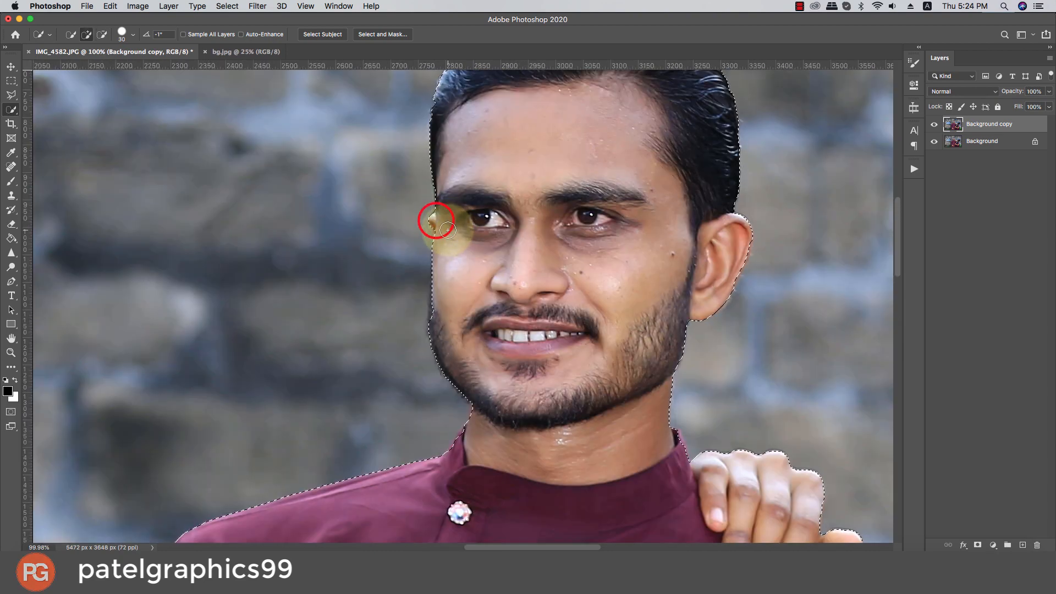
pyautogui.click(436, 320)
pyautogui.scroll(-8, 488, 327)
pyautogui.scroll(-5, 489, 327)
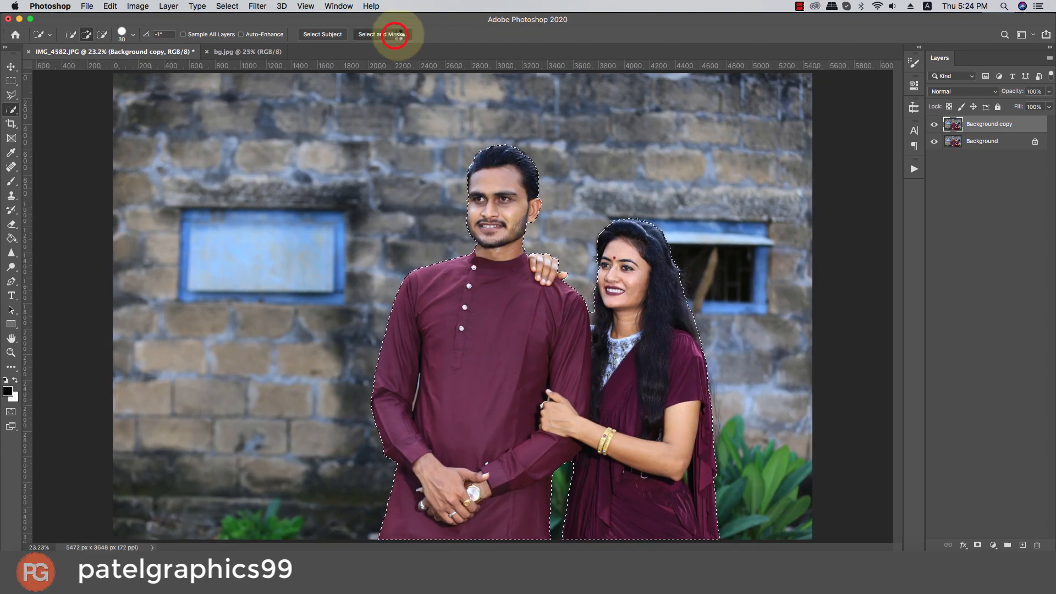
# - Open Select and Mask and refine the edge of the man's cheek and beard with the Refine Edge Brush
pyautogui.click(388, 34)
pyautogui.press('[')
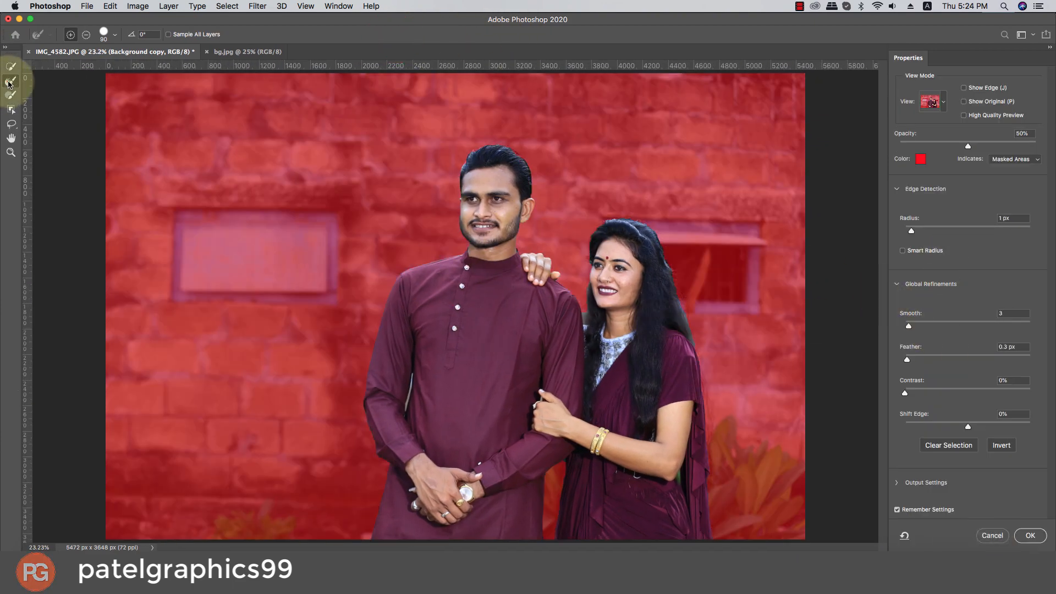
pyautogui.scroll(4, 456, 217)
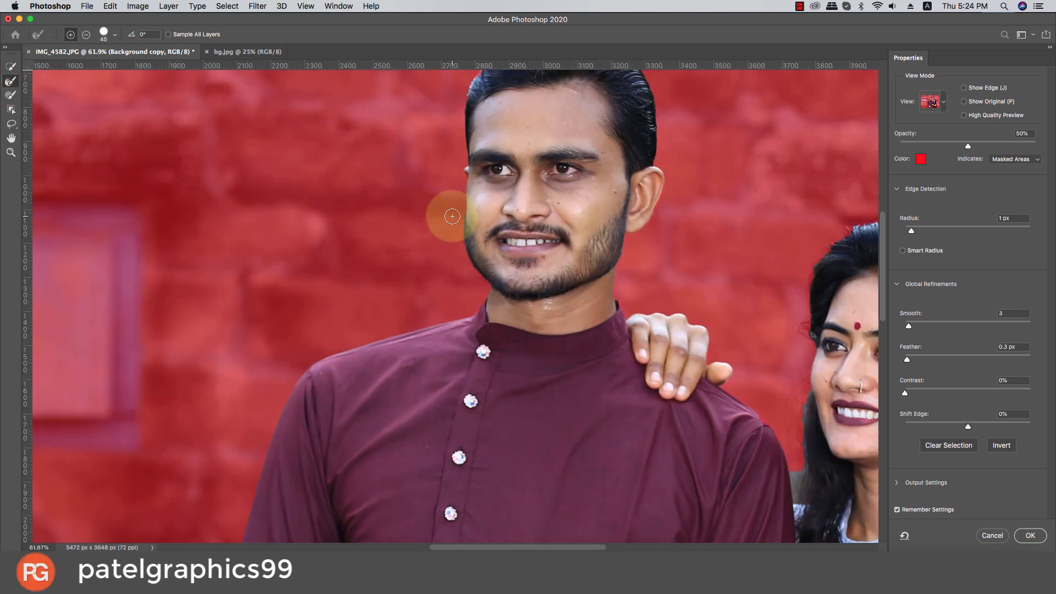
pyautogui.moveTo(460, 222); pyautogui.dragTo(486, 287)
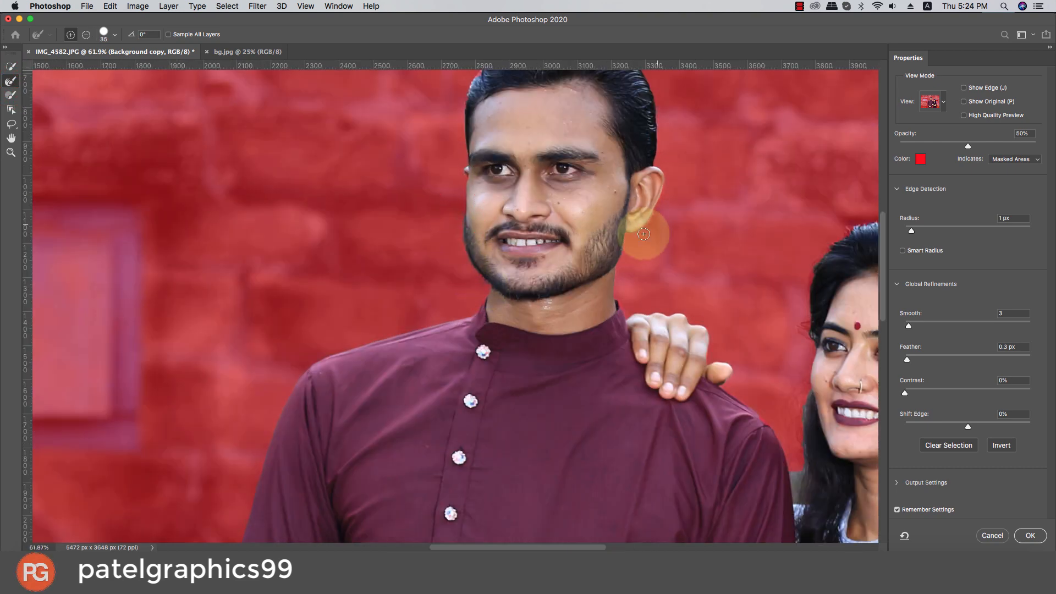
pyautogui.moveTo(619, 265); pyautogui.dragTo(622, 275)
# - Refine the selection edge around the man's hair with the Refine Edge Brush
pyautogui.scroll(3, 496, 204)
pyautogui.press(']')
pyautogui.press(']')
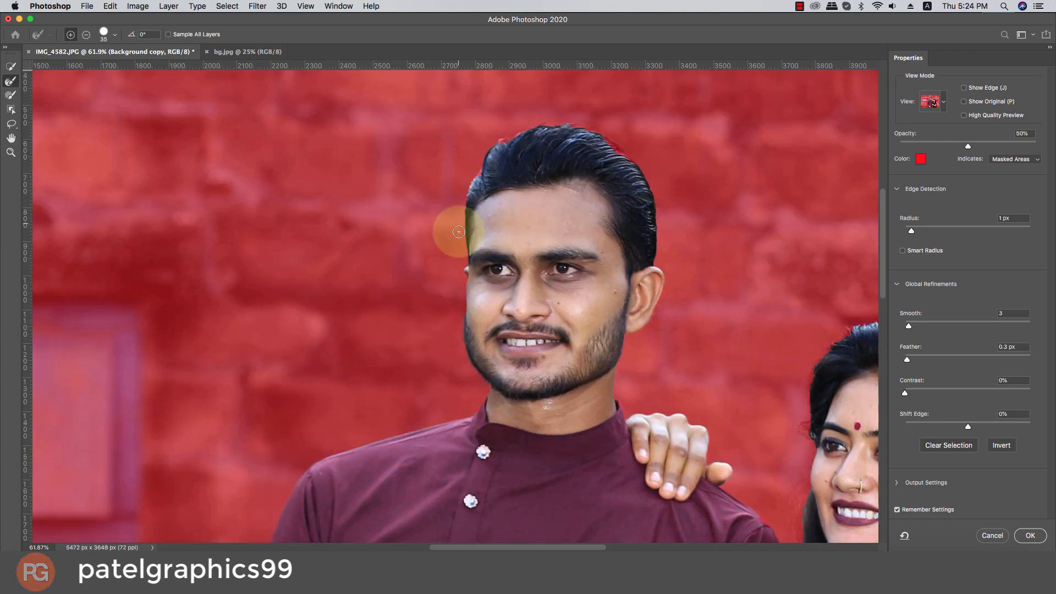
pyautogui.moveTo(463, 258)
pyautogui.mouseDown()
pyautogui.moveTo(471, 174)
pyautogui.moveTo(504, 130)
pyautogui.moveTo(569, 120)
pyautogui.moveTo(611, 140)
pyautogui.moveTo(651, 182)
pyautogui.moveTo(660, 259)
pyautogui.moveTo(647, 194)
pyautogui.moveTo(616, 140)
pyautogui.moveTo(636, 160)
pyautogui.moveTo(587, 121)
pyautogui.moveTo(525, 119)
pyautogui.moveTo(491, 143)
pyautogui.moveTo(526, 128)
pyautogui.moveTo(620, 128)
pyautogui.moveTo(665, 189)
pyautogui.moveTo(624, 133)
pyautogui.mouseUp()
pyautogui.moveTo(710, 245); pyautogui.dragTo(456, 158)
pyautogui.moveTo(594, 226)
pyautogui.mouseDown()
pyautogui.moveTo(549, 358)
pyautogui.moveTo(547, 507)
pyautogui.moveTo(535, 370)
pyautogui.moveTo(549, 336)
pyautogui.moveTo(547, 264)
pyautogui.moveTo(552, 318)
pyautogui.moveTo(571, 252)
pyautogui.moveTo(651, 232)
pyautogui.moveTo(731, 277)
pyautogui.moveTo(742, 261)
pyautogui.moveTo(586, 239)
pyautogui.moveTo(554, 273)
pyautogui.moveTo(509, 252)
pyautogui.mouseUp()
# - Refine the selection edge around the woman's hair with a larger Refine Edge Brush
pyautogui.press(']')
pyautogui.press(']')
pyautogui.press(']')
pyautogui.moveTo(698, 279)
pyautogui.mouseDown()
pyautogui.moveTo(535, 201)
pyautogui.moveTo(575, 269)
pyautogui.moveTo(620, 419)
pyautogui.moveTo(630, 415)
pyautogui.moveTo(618, 401)
pyautogui.moveTo(621, 350)
pyautogui.moveTo(596, 278)
pyautogui.moveTo(602, 345)
pyautogui.mouseUp()
pyautogui.press(']')
pyautogui.press(']')
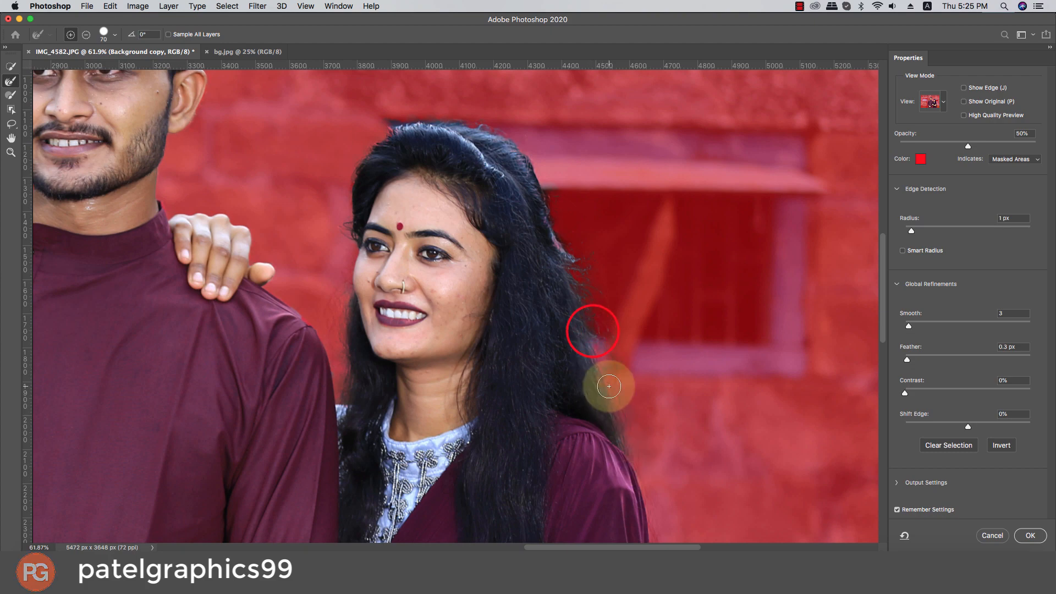
# - Apply the refined selection as a layer mask on the Background copy layer and hide the Background layer
pyautogui.scroll(-5, 611, 377)
pyautogui.click(1022, 536)
pyautogui.scroll(-7, 792, 311)
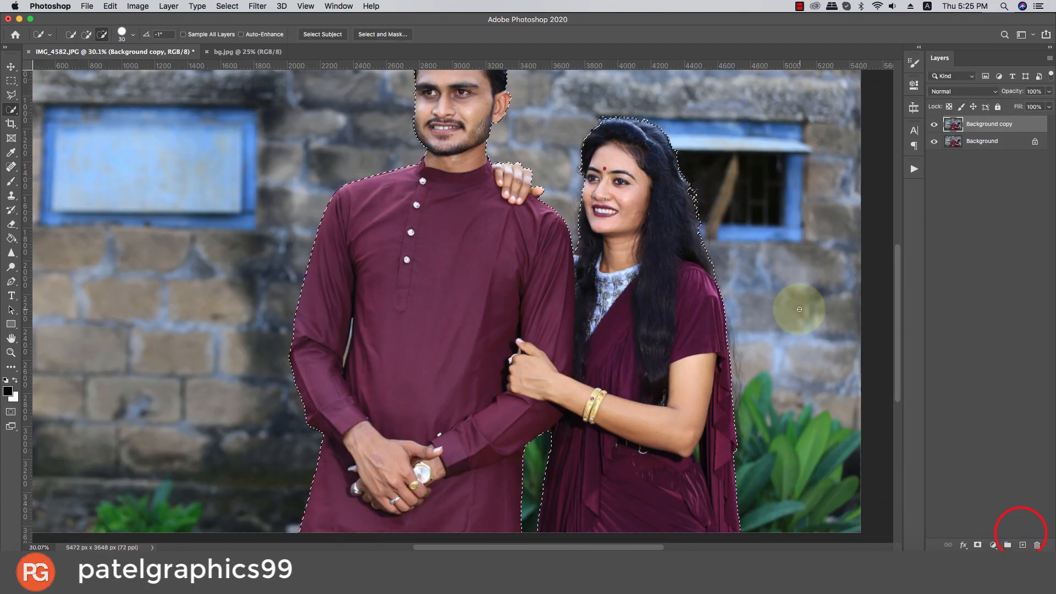
pyautogui.click(978, 546)
pyautogui.click(934, 141)
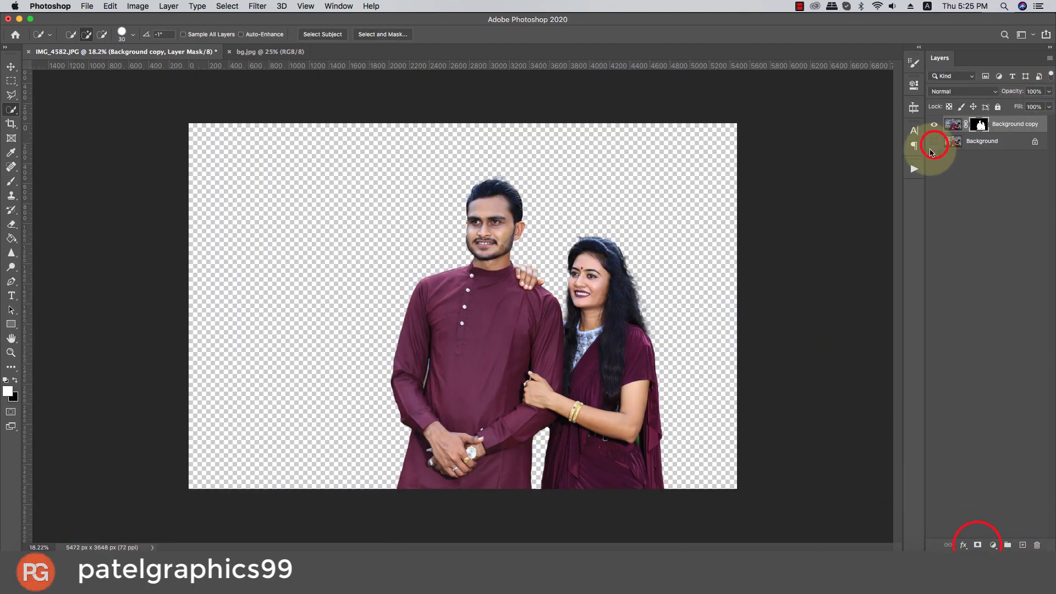
# - Add a new layer directly above the Background layer and fill it with white using the Paint Bucket
pyautogui.click(994, 141)
pyautogui.click(1023, 545)
pyautogui.click(15, 380)
pyautogui.press('g')
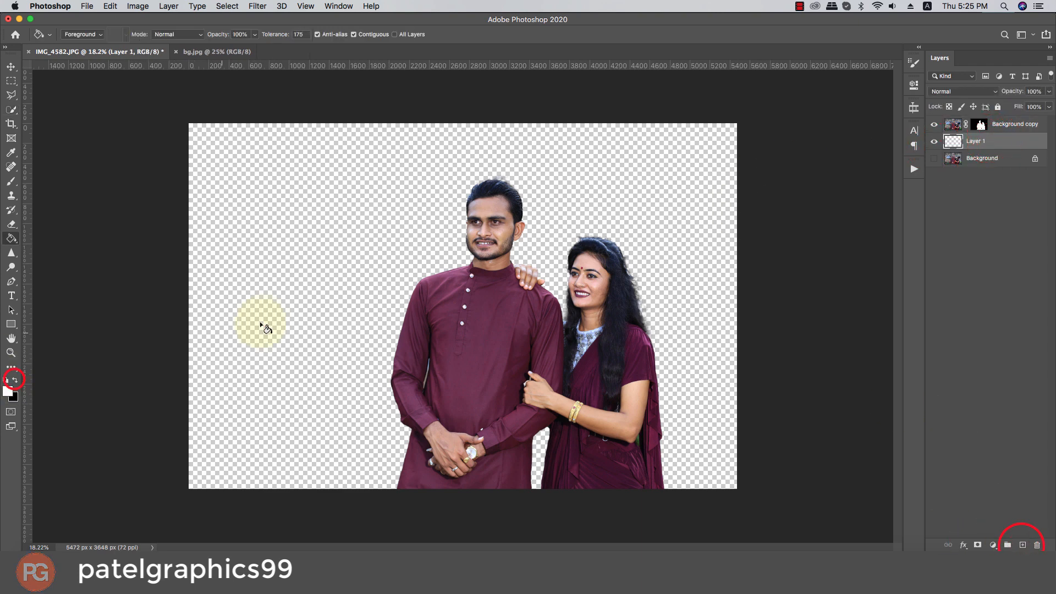
pyautogui.click(264, 321)
# - Paint black on the Background copy layer mask to clean the fringe along the left side of the man's face and temple
pyautogui.scroll(4, 498, 203)
pyautogui.click(980, 124)
pyautogui.scroll(4, 413, 324)
pyautogui.press('b')
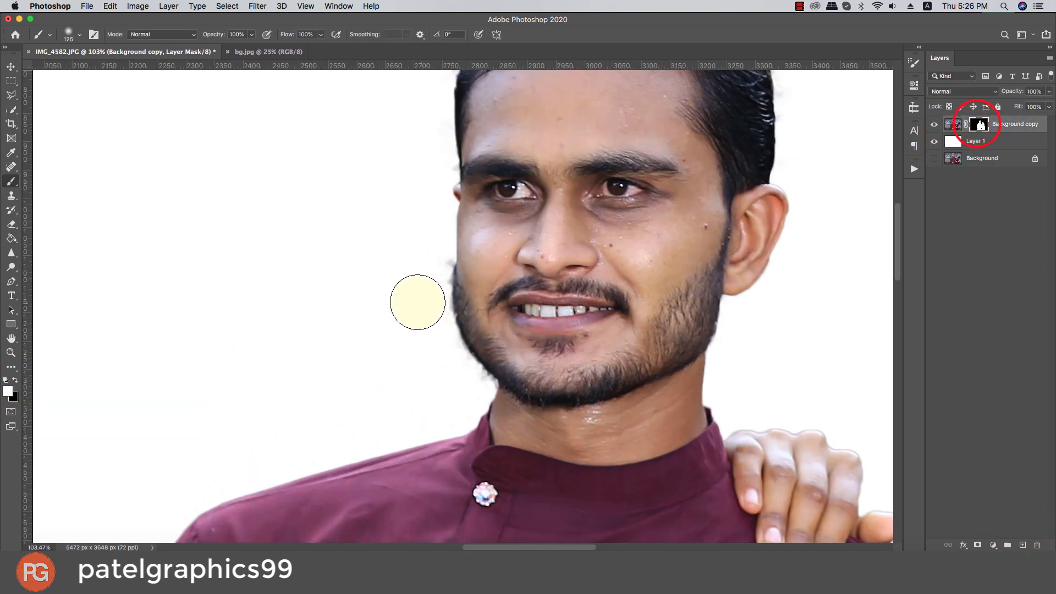
pyautogui.click(449, 256)
pyautogui.press('super+z')
pyautogui.press('x')
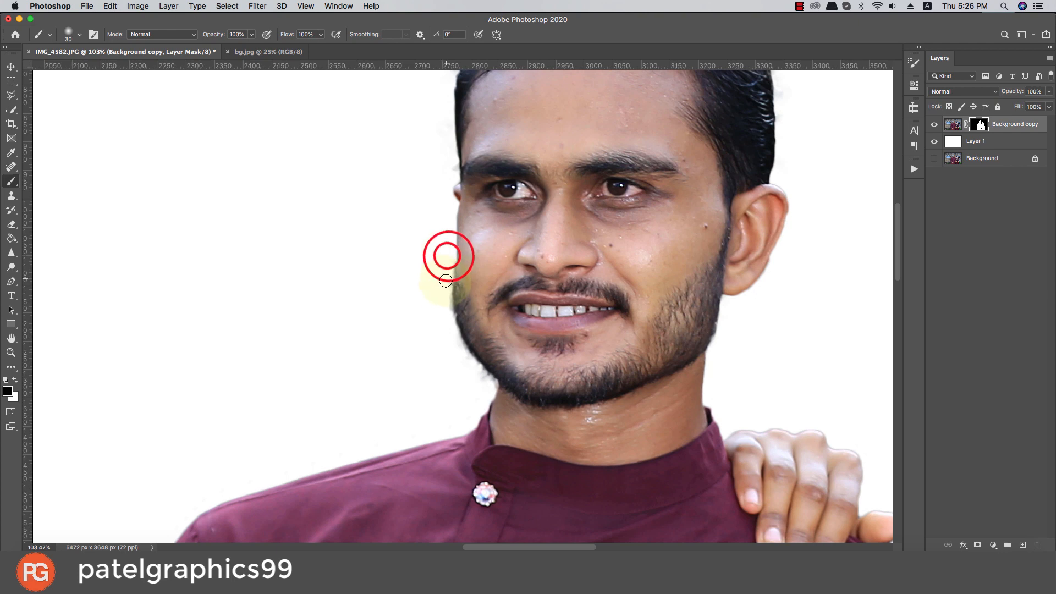
pyautogui.moveTo(396, 275); pyautogui.dragTo(358, 381)
pyautogui.moveTo(395, 339); pyautogui.dragTo(387, 271)
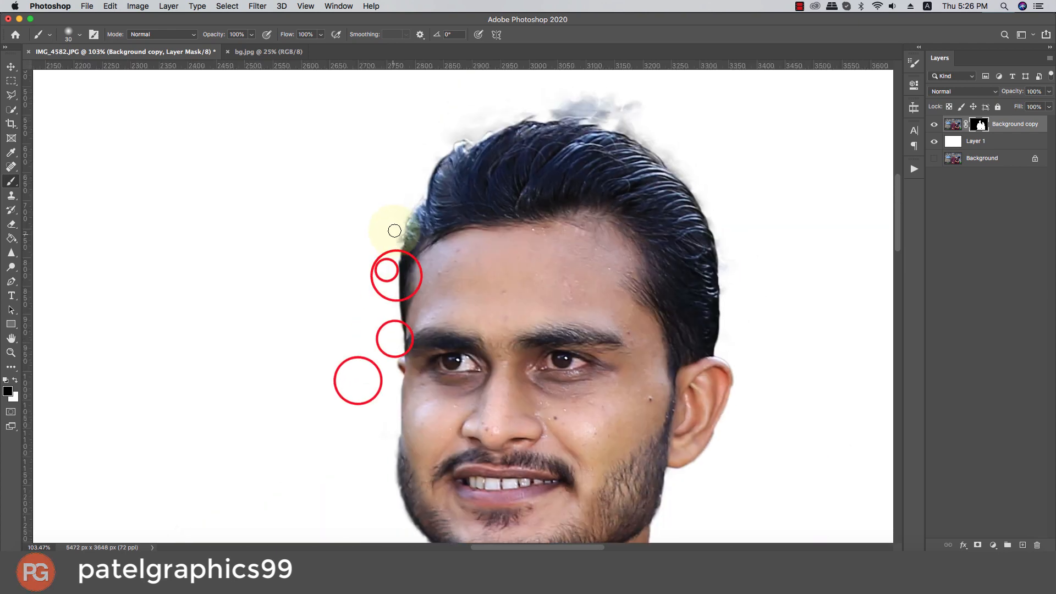
pyautogui.press(']')
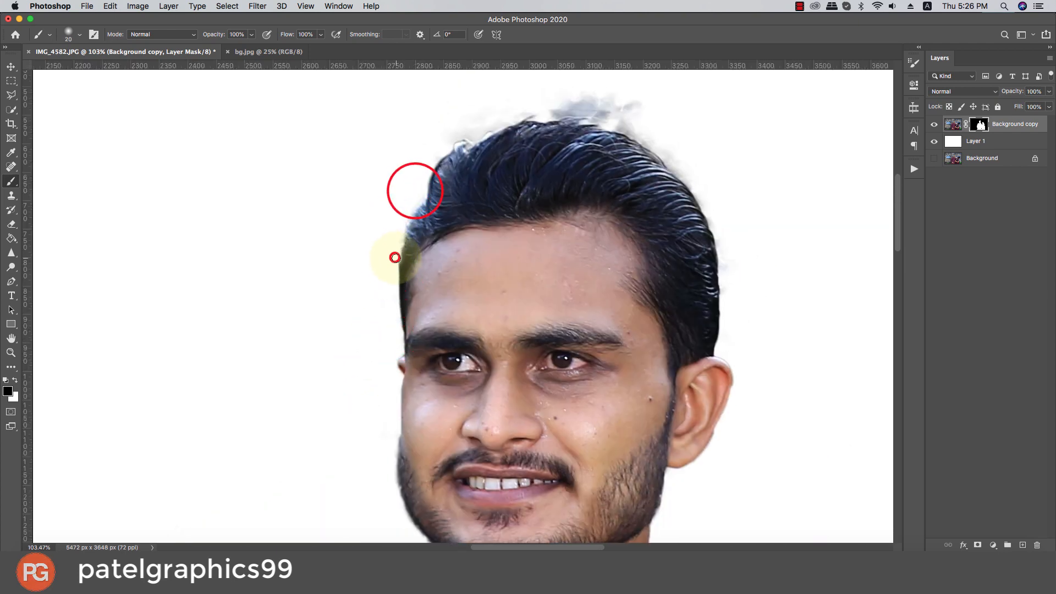
pyautogui.press('super+z')
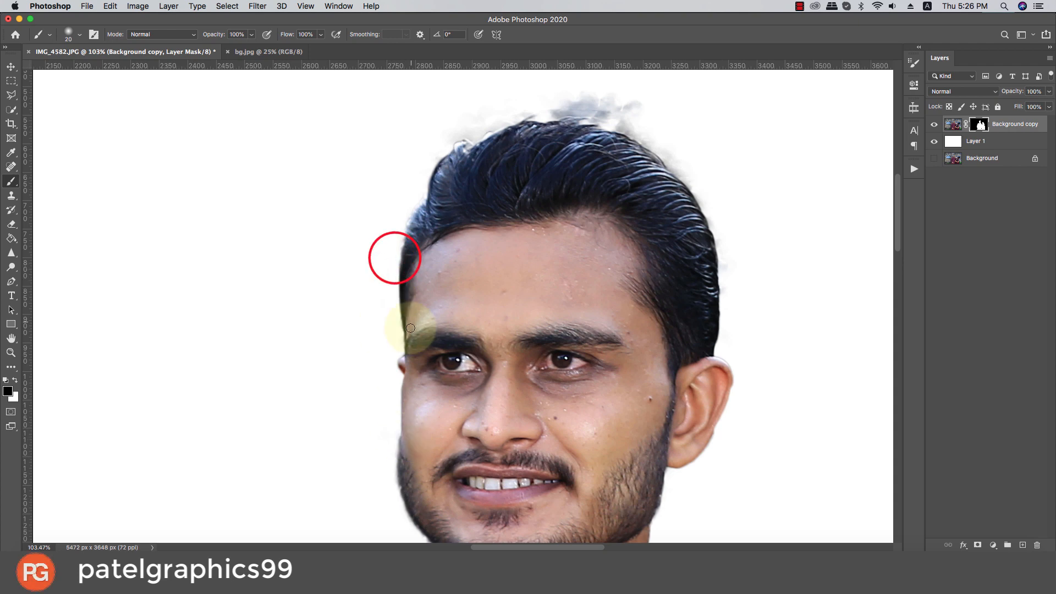
# - Mask out the leftover background smudges above the man's hair with a 45 to 60 px black brush
pyautogui.scroll(2, 430, 170)
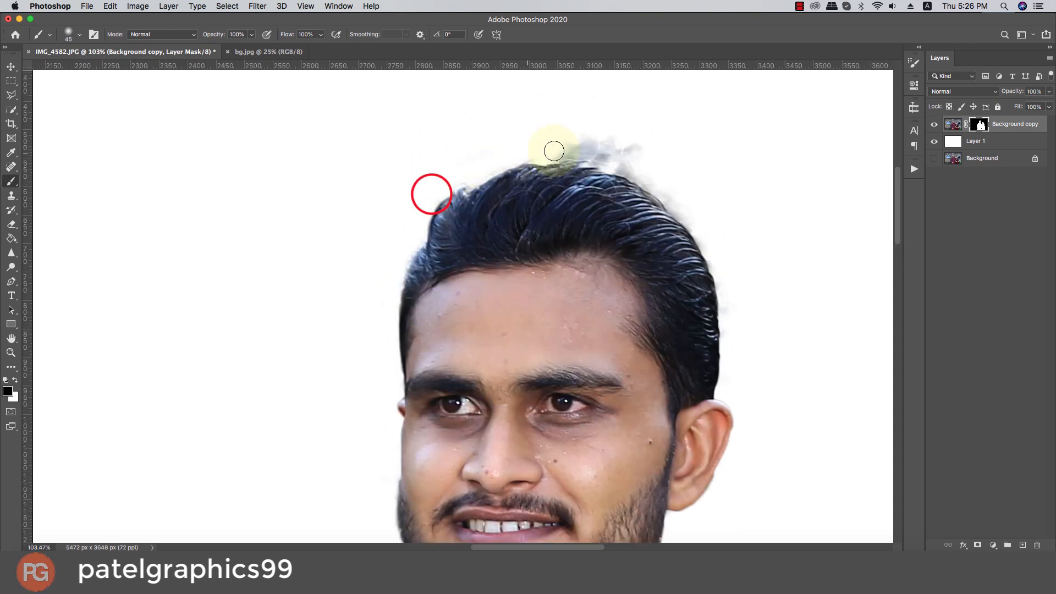
pyautogui.moveTo(554, 151); pyautogui.dragTo(648, 177)
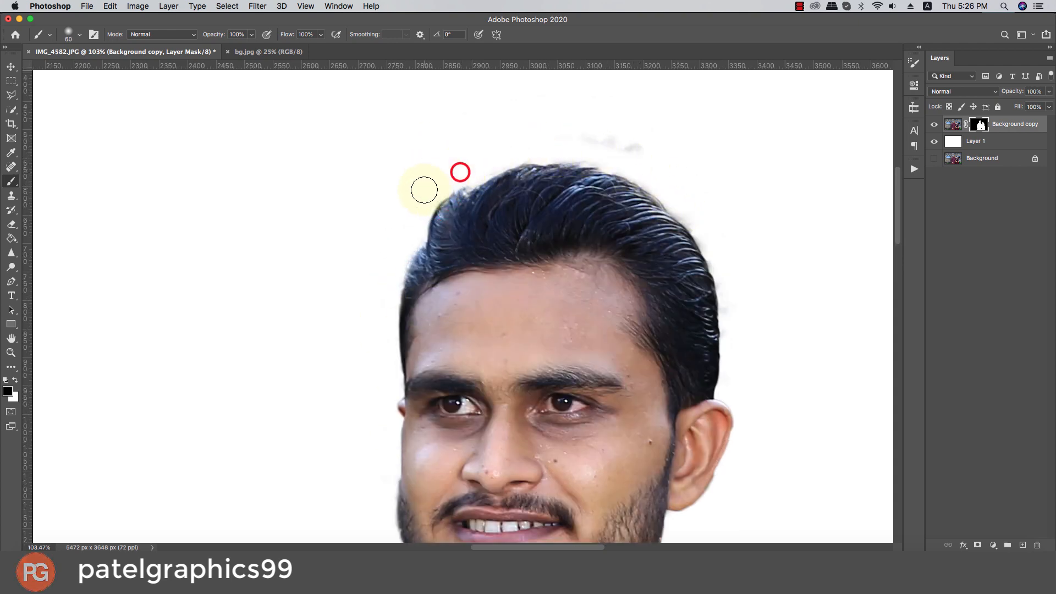
pyautogui.press(']')
pyautogui.moveTo(586, 142); pyautogui.dragTo(613, 152)
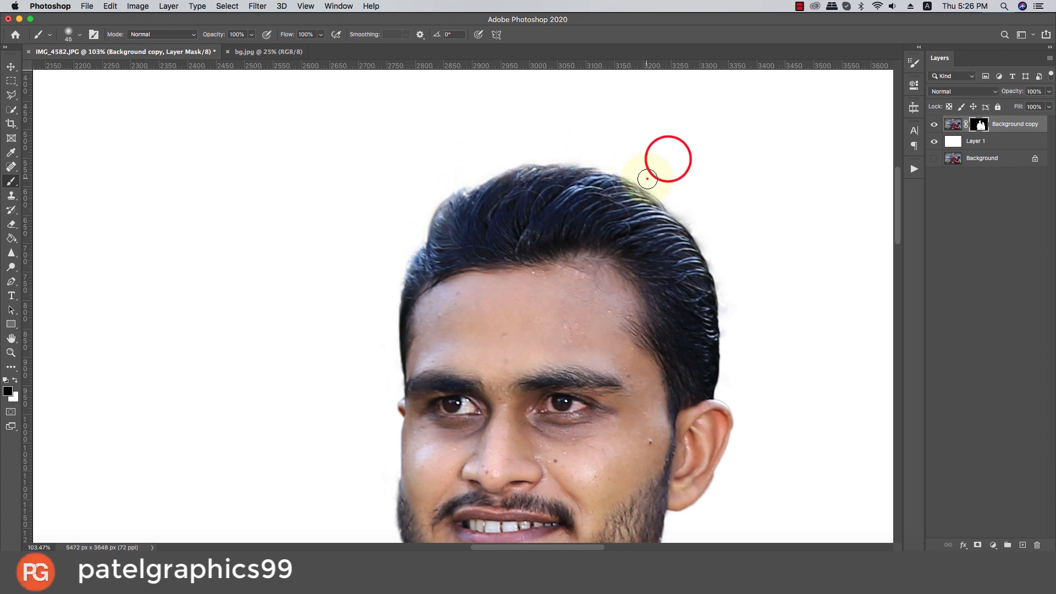
# - Clean the mask along the right side of the man's hair, reducing the brush to 20 px
pyautogui.moveTo(730, 323); pyautogui.dragTo(639, 154)
pyautogui.press('[')
pyautogui.press('[')
pyautogui.press('[')
pyautogui.press('[')
pyautogui.moveTo(640, 231); pyautogui.dragTo(663, 245)
pyautogui.scroll(-3, 663, 245)
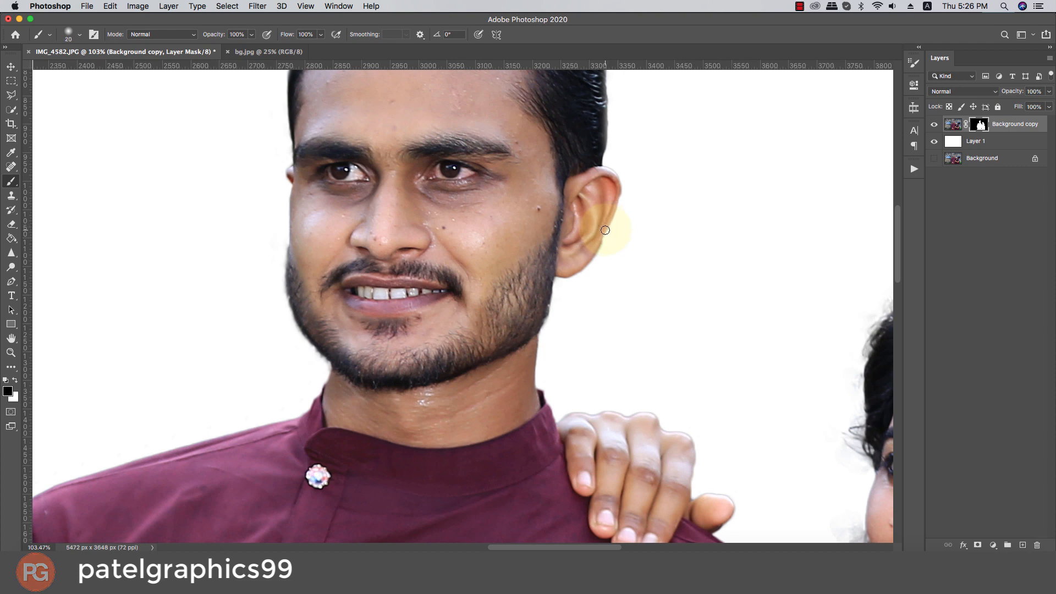
# - Mask out the light fringe around the man's ear, jaw and neck and the hand on his shoulder with the 20 px brush
pyautogui.moveTo(614, 202); pyautogui.dragTo(594, 249)
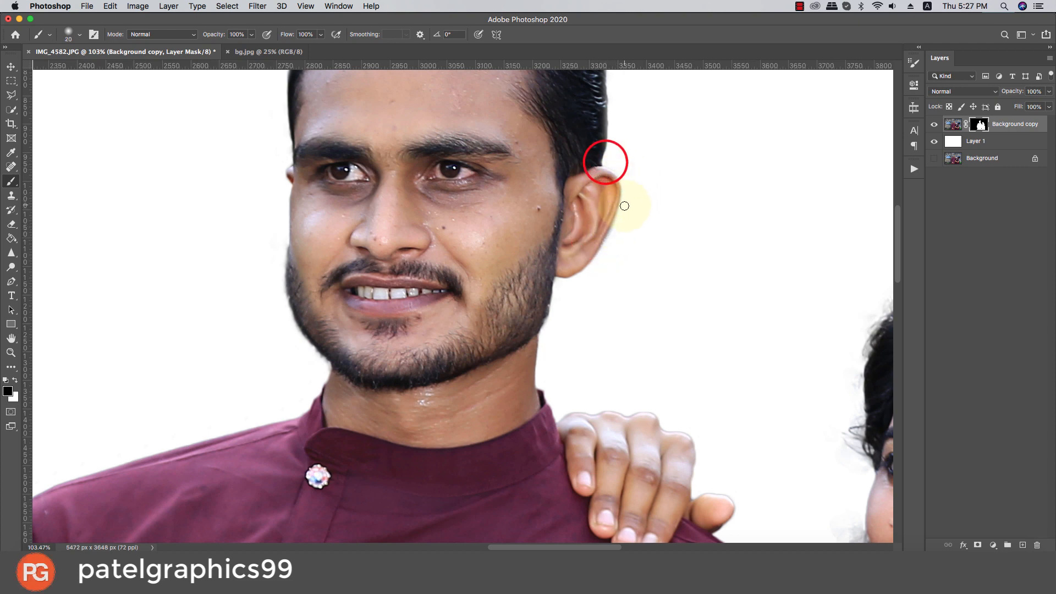
pyautogui.moveTo(583, 270)
pyautogui.mouseDown()
pyautogui.moveTo(557, 283)
pyautogui.moveTo(546, 334)
pyautogui.mouseUp()
pyautogui.moveTo(564, 333); pyautogui.dragTo(518, 263)
pyautogui.moveTo(452, 283); pyautogui.dragTo(468, 290)
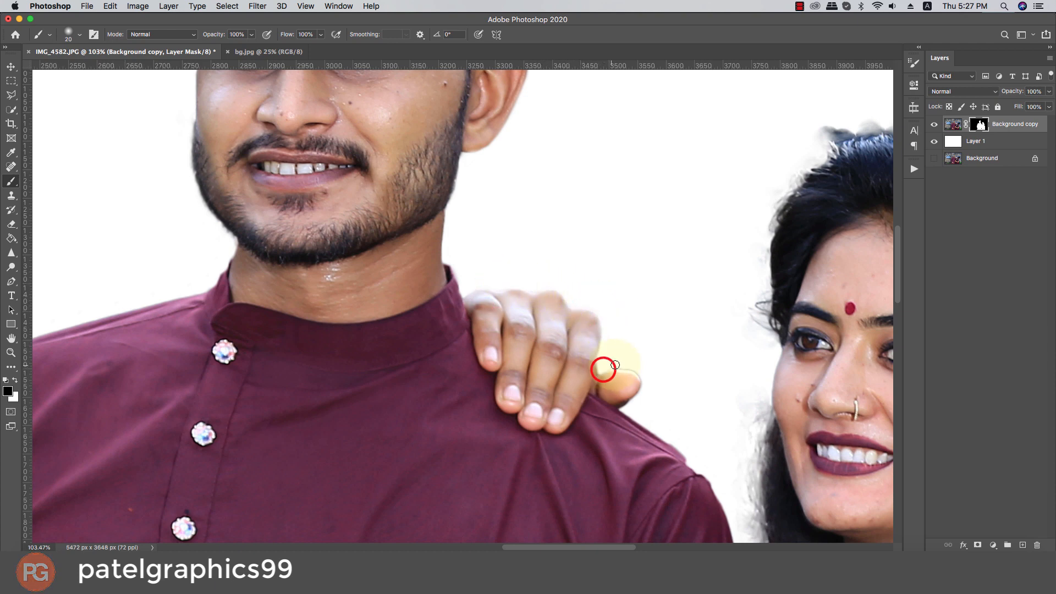
# - Clean the mask between the man's shoulder and the left edge of the woman's hair
pyautogui.scroll(-5, 603, 362)
pyautogui.hscroll(3, 603, 361)
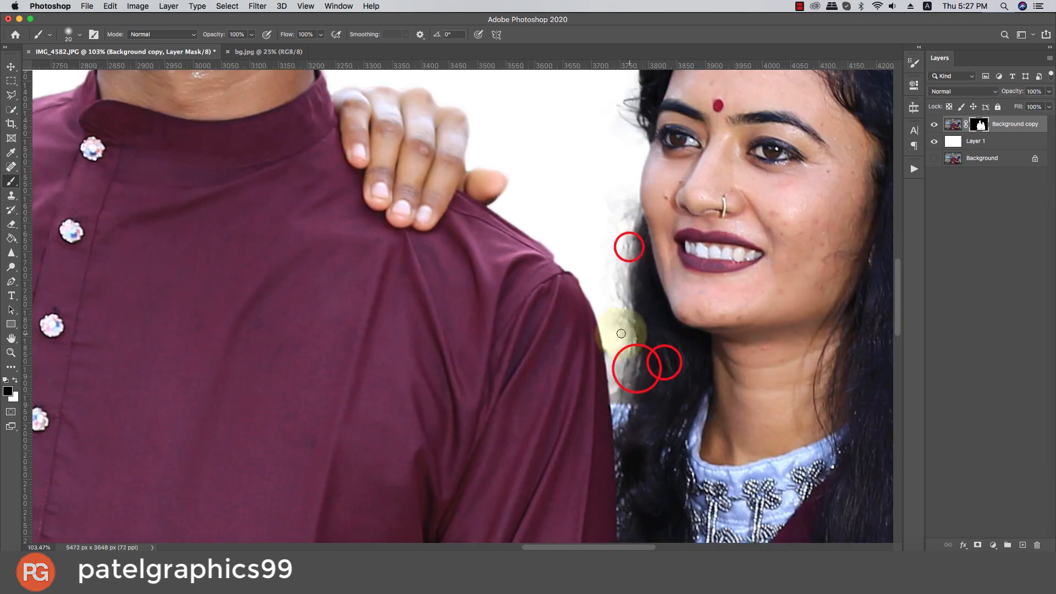
pyautogui.click(559, 271)
pyautogui.moveTo(494, 208)
pyautogui.mouseDown()
pyautogui.moveTo(541, 237)
pyautogui.moveTo(594, 298)
pyautogui.moveTo(613, 389)
pyautogui.moveTo(594, 298)
pyautogui.mouseUp()
pyautogui.click(611, 380)
pyautogui.scroll(5, 592, 330)
pyautogui.hscroll(2, 591, 330)
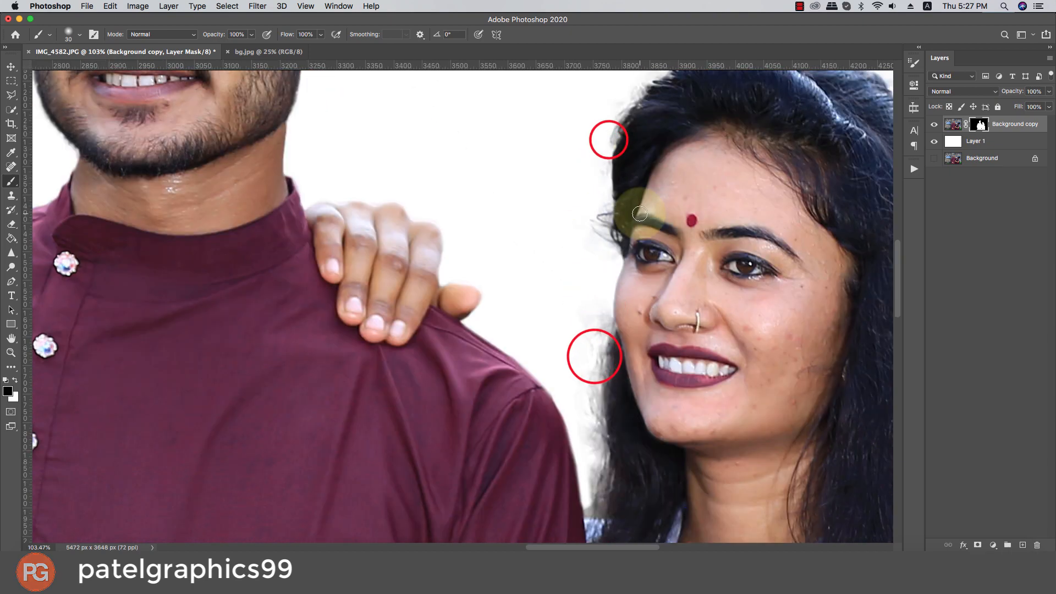
# - Mask out the background haze along the upper-left edge of the woman's hair with a 45 px brush
pyautogui.press(']')
pyautogui.press(']')
pyautogui.press(']')
pyautogui.press(']')
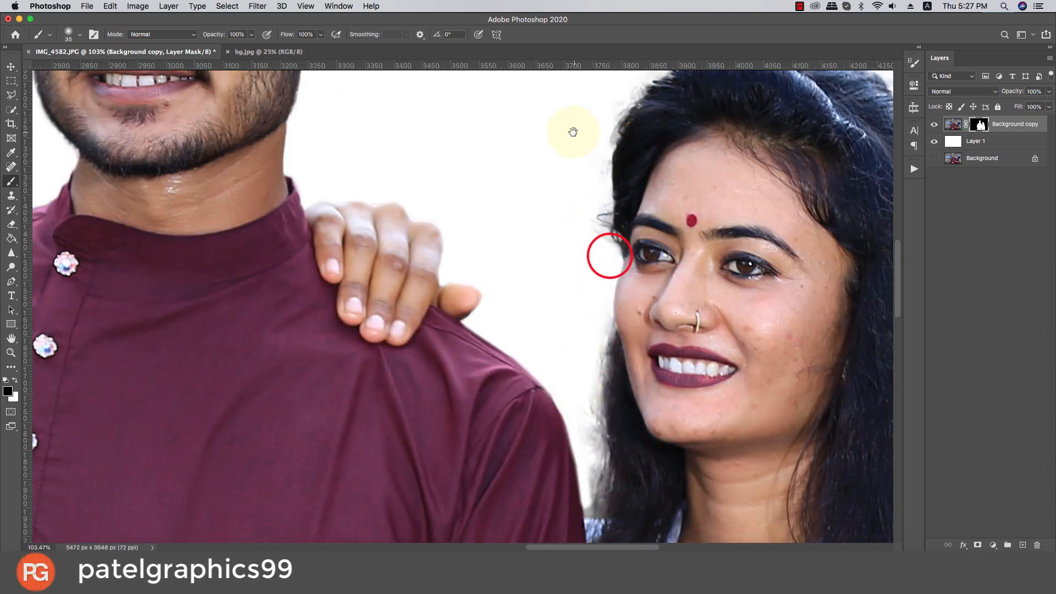
pyautogui.moveTo(573, 132); pyautogui.dragTo(487, 251)
pyautogui.press(']')
pyautogui.click(552, 171)
pyautogui.click(569, 161)
pyautogui.click(665, 159)
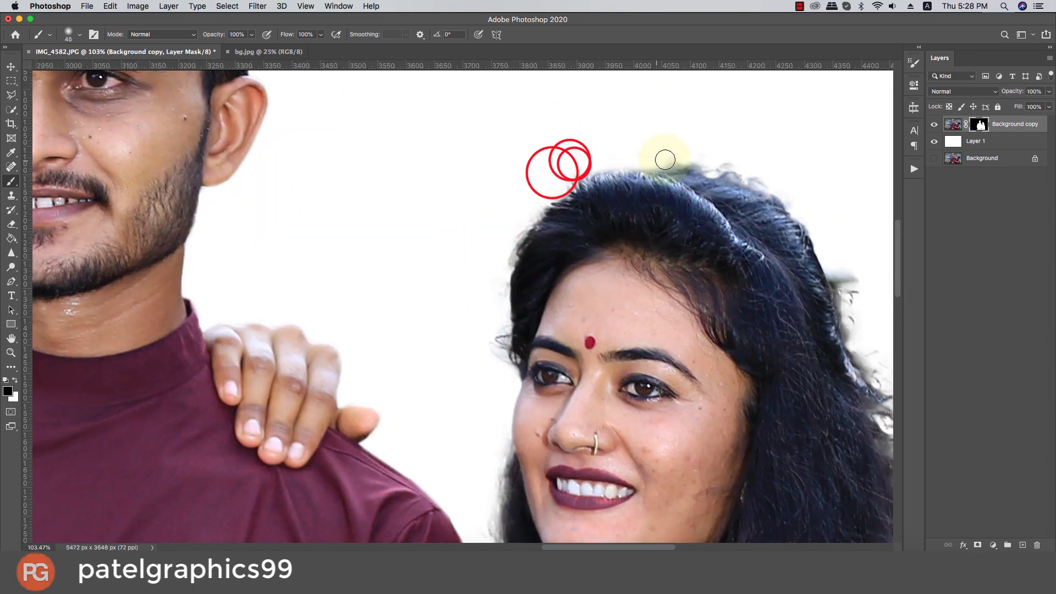
# - Mask out the background remnants above the crown of the woman's hair with a 60 px brush
pyautogui.press(']')
pyautogui.press(']')
pyautogui.click(764, 172)
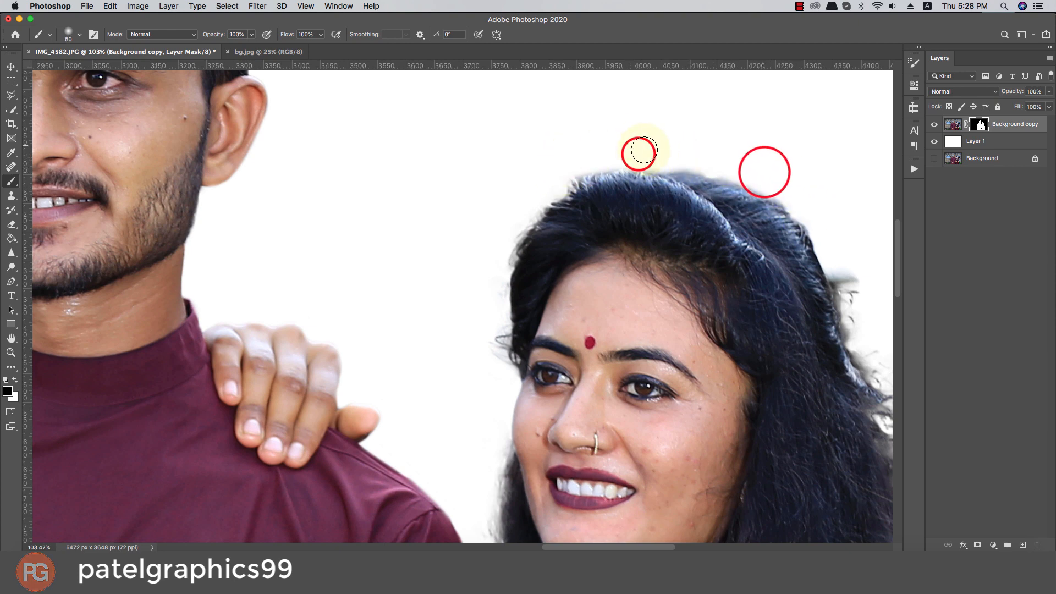
pyautogui.click(670, 151)
# - Clean the mask along the right side of the woman's hair
pyautogui.moveTo(656, 134); pyautogui.dragTo(401, 126)
pyautogui.press('[')
pyautogui.press('[')
pyautogui.moveTo(576, 256)
pyautogui.mouseDown()
pyautogui.moveTo(592, 315)
pyautogui.moveTo(650, 383)
pyautogui.mouseUp()
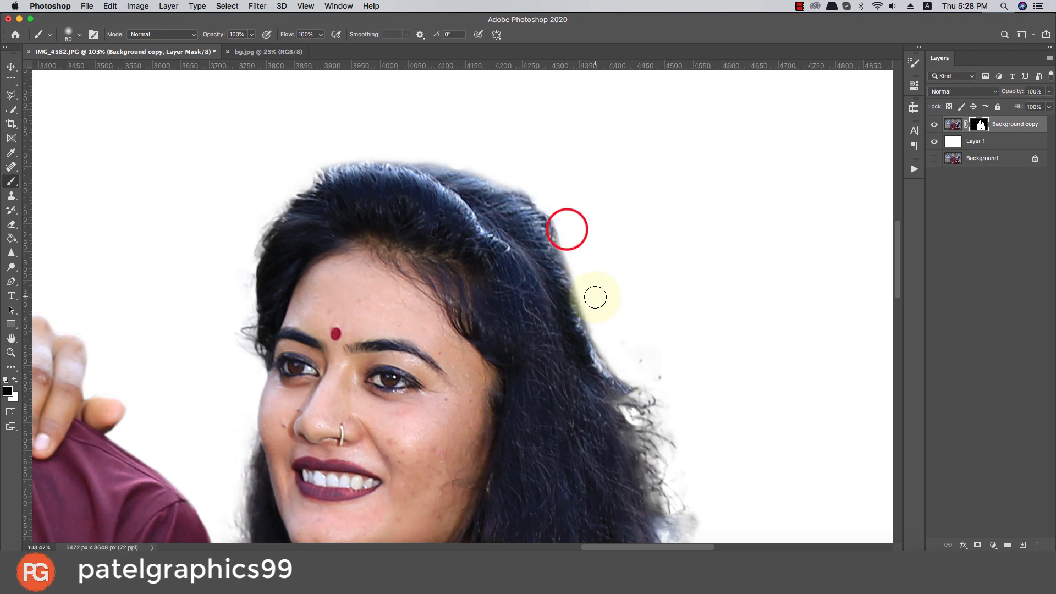
pyautogui.moveTo(606, 337); pyautogui.dragTo(672, 387)
pyautogui.moveTo(633, 356); pyautogui.dragTo(556, 195)
# - Enlarge the brush and mask out the remaining background residue beside the woman's long hair
pyautogui.press(']')
pyautogui.press(']')
pyautogui.press(']')
pyautogui.press(']')
pyautogui.press(']')
pyautogui.press(']')
pyautogui.press(']')
pyautogui.moveTo(537, 137)
pyautogui.mouseDown()
pyautogui.moveTo(588, 274)
pyautogui.moveTo(633, 468)
pyautogui.mouseUp()
# - Restore the right edge of the woman's lower hair by painting white on the mask with a 60 px brush
pyautogui.press('[')
pyautogui.press('[')
pyautogui.press('[')
pyautogui.press('[')
pyautogui.press('[')
pyautogui.press('[')
pyautogui.press('[')
pyautogui.press('x')
pyautogui.moveTo(508, 296)
pyautogui.mouseDown()
pyautogui.moveTo(566, 443)
pyautogui.moveTo(585, 464)
pyautogui.mouseUp()
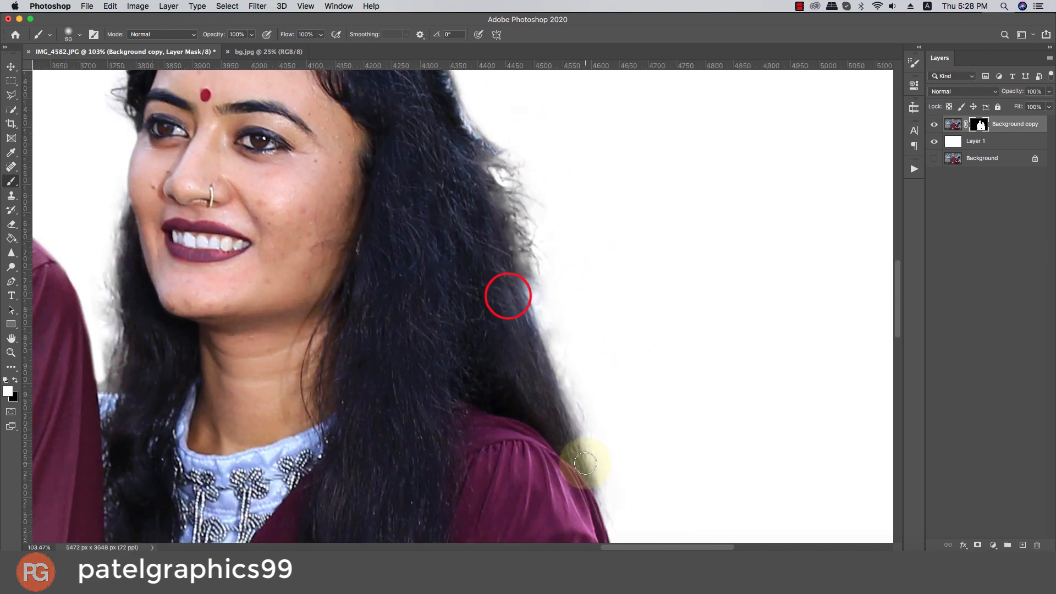
# - Mask out the background fringe along the right edge of the woman's sleeve and upper sari drape with a 20 px brush
pyautogui.press('x')
pyautogui.scroll(-10, 582, 331)
pyautogui.scroll(8, 520, 438)
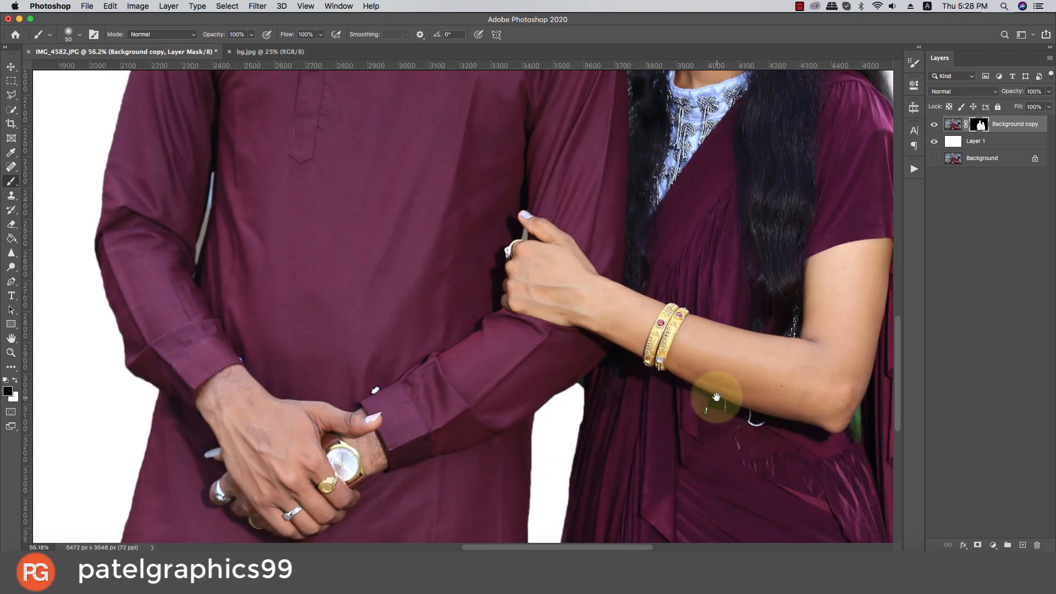
pyautogui.moveTo(717, 396); pyautogui.dragTo(596, 325)
pyautogui.moveTo(690, 252); pyautogui.dragTo(666, 381)
pyautogui.scroll(3, 658, 330)
pyautogui.press('[')
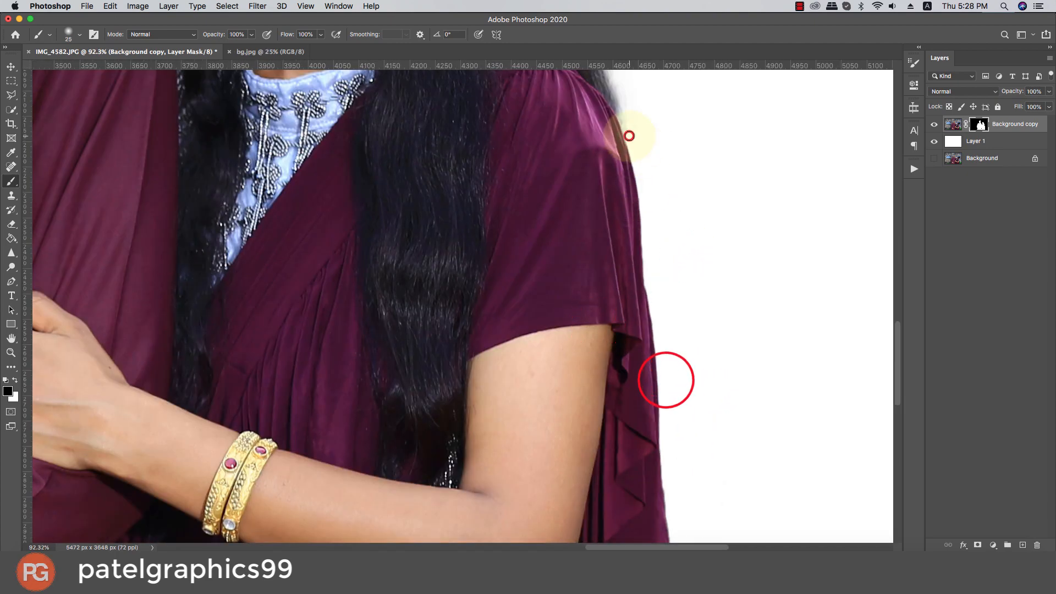
pyautogui.keyDown('shift'); pyautogui.click(643, 222); pyautogui.keyUp('shift')
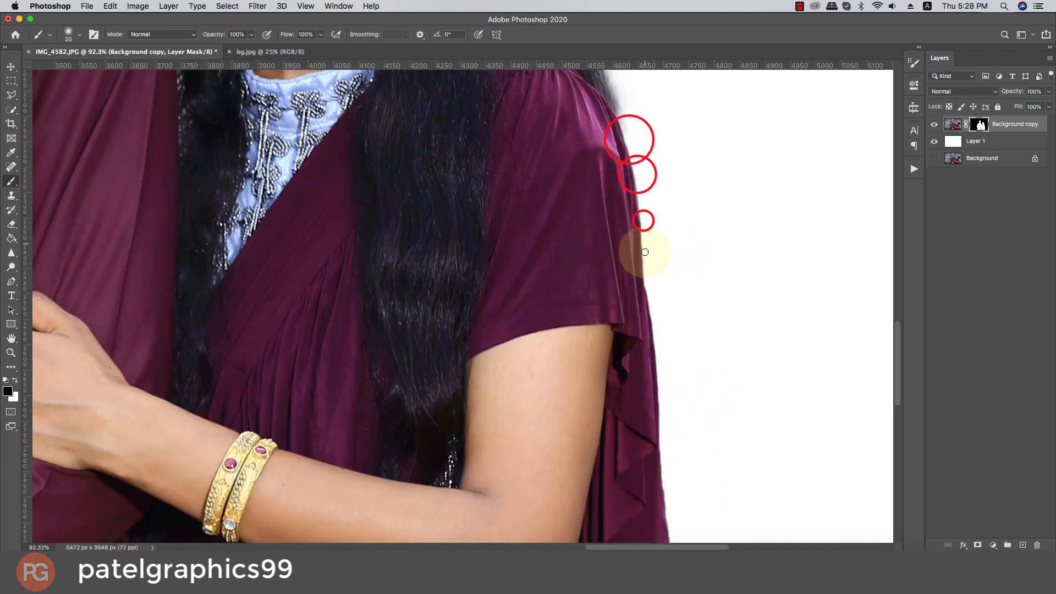
pyautogui.keyDown('shift'); pyautogui.click(644, 268); pyautogui.keyUp('shift')
pyautogui.keyDown('shift'); pyautogui.click(649, 290); pyautogui.keyUp('shift')
pyautogui.keyDown('shift'); pyautogui.click(659, 361); pyautogui.keyUp('shift')
pyautogui.keyDown('shift'); pyautogui.click(664, 423); pyautogui.keyUp('shift')
pyautogui.keyDown('shift'); pyautogui.click(665, 471); pyautogui.keyUp('shift')
pyautogui.keyDown('shift'); pyautogui.click(670, 513); pyautogui.keyUp('shift')
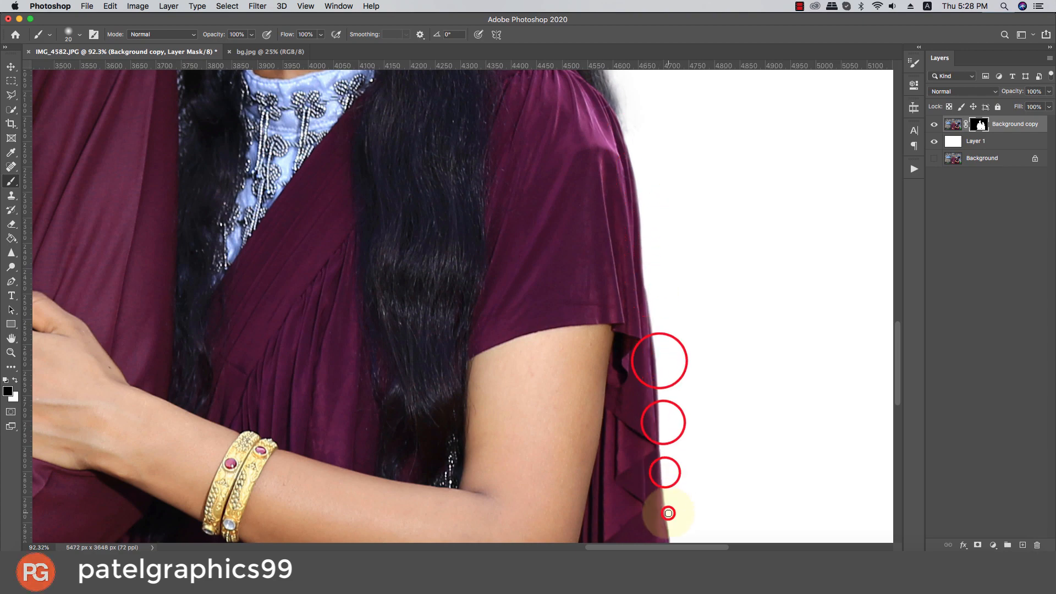
# - Clean the mask down the right edge of the woman's hanging sari drape below the elbow
pyautogui.moveTo(669, 514); pyautogui.dragTo(638, 232)
pyautogui.keyDown('shift'); pyautogui.click(642, 278); pyautogui.keyUp('shift')
pyautogui.keyDown('shift'); pyautogui.click(648, 312); pyautogui.keyUp('shift')
pyautogui.keyDown('shift'); pyautogui.click(648, 335); pyautogui.keyUp('shift')
pyautogui.keyDown('shift'); pyautogui.click(649, 336); pyautogui.keyUp('shift')
pyautogui.keyDown('shift'); pyautogui.click(646, 343); pyautogui.keyUp('shift')
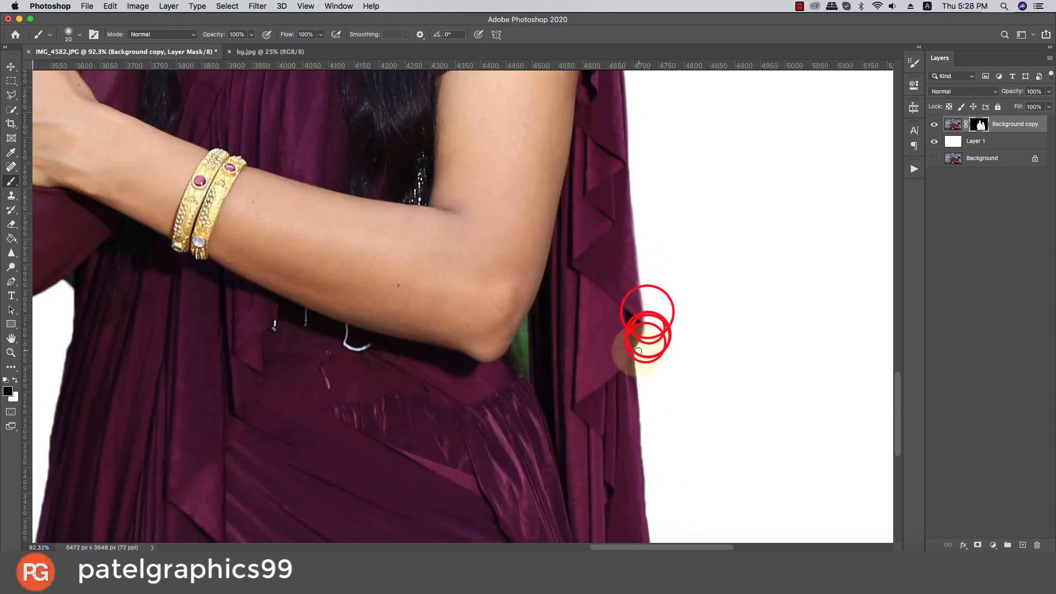
pyautogui.moveTo(642, 451); pyautogui.dragTo(608, 253)
pyautogui.keyDown('shift'); pyautogui.click(615, 315); pyautogui.keyUp('shift')
pyautogui.keyDown('shift'); pyautogui.click(625, 396); pyautogui.keyUp('shift')
# - Mask out the fringe along the sari's edge in the gap between the couple, from under the arms to the photo's bottom
pyautogui.scroll(-2, 625, 396)
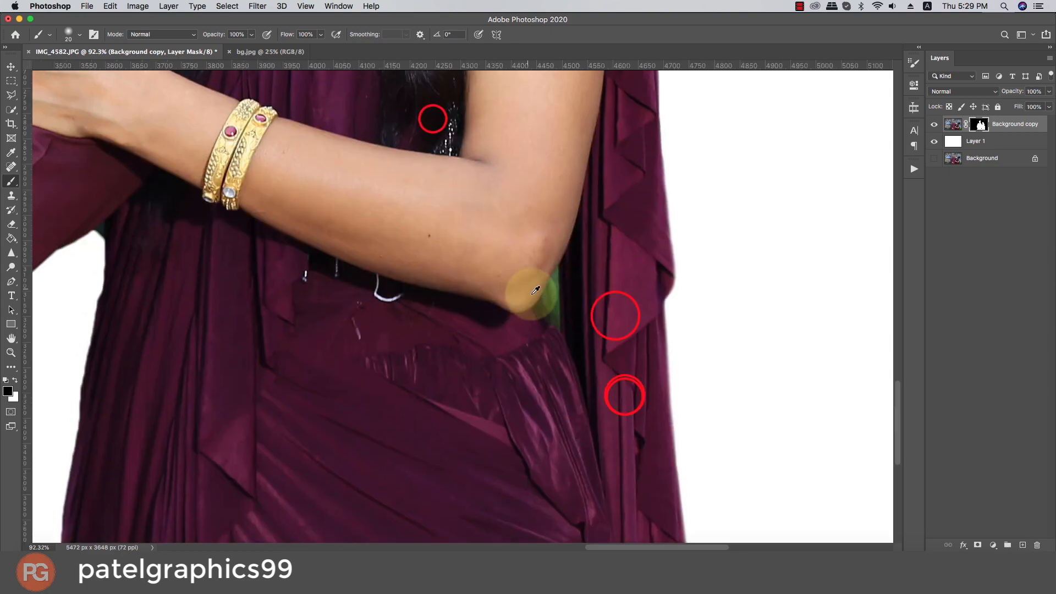
pyautogui.scroll(3, 531, 288)
pyautogui.scroll(-5, 547, 302)
pyautogui.scroll(4, 566, 394)
pyautogui.moveTo(566, 393); pyautogui.dragTo(566, 210)
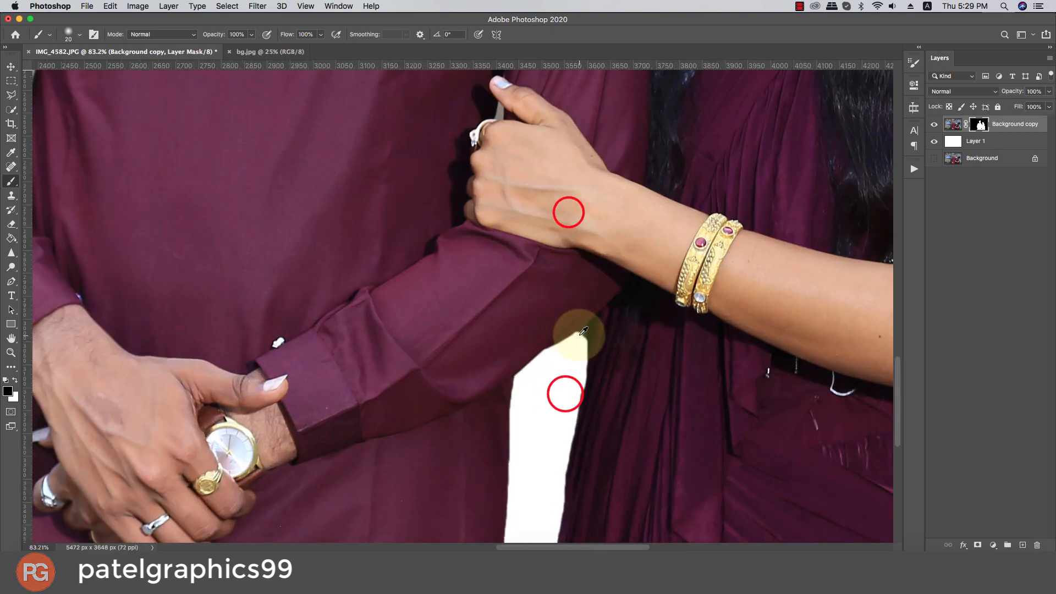
pyautogui.scroll(3, 576, 338)
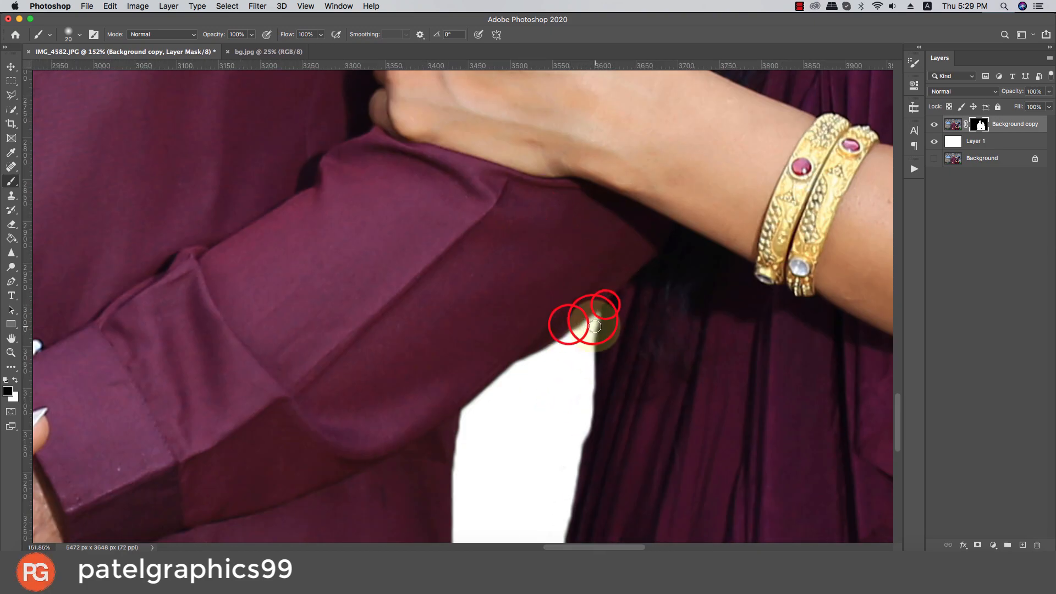
pyautogui.keyDown('shift'); pyautogui.click(585, 408); pyautogui.keyUp('shift')
pyautogui.scroll(-3, 567, 379)
pyautogui.keyDown('shift'); pyautogui.click(547, 348); pyautogui.keyUp('shift')
pyautogui.scroll(-3, 544, 308)
pyautogui.keyDown('shift'); pyautogui.click(543, 261); pyautogui.keyUp('shift')
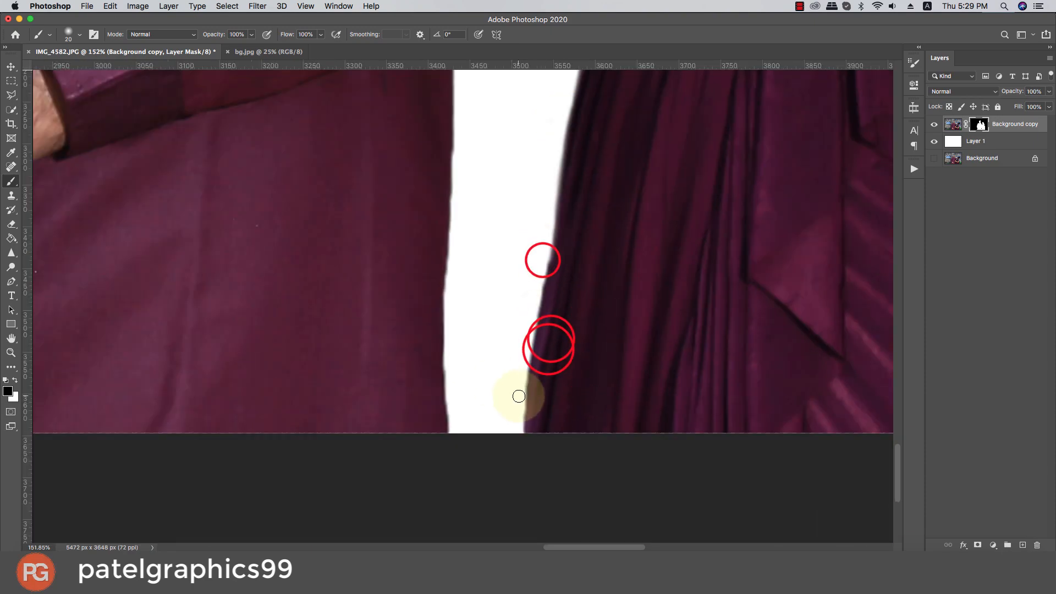
pyautogui.keyDown('shift'); pyautogui.click(517, 396); pyautogui.keyUp('shift')
pyautogui.keyDown('shift'); pyautogui.click(514, 432); pyautogui.keyUp('shift')
# - Mask out the fringe along the man's kurta and the underside of his sleeve in the gap between the couple
pyautogui.click(448, 431)
pyautogui.keyDown('shift'); pyautogui.click(451, 352); pyautogui.keyUp('shift')
pyautogui.keyDown('shift'); pyautogui.click(455, 201); pyautogui.keyUp('shift')
pyautogui.scroll(3, 457, 231)
pyautogui.keyDown('shift'); pyautogui.click(454, 254); pyautogui.keyUp('shift')
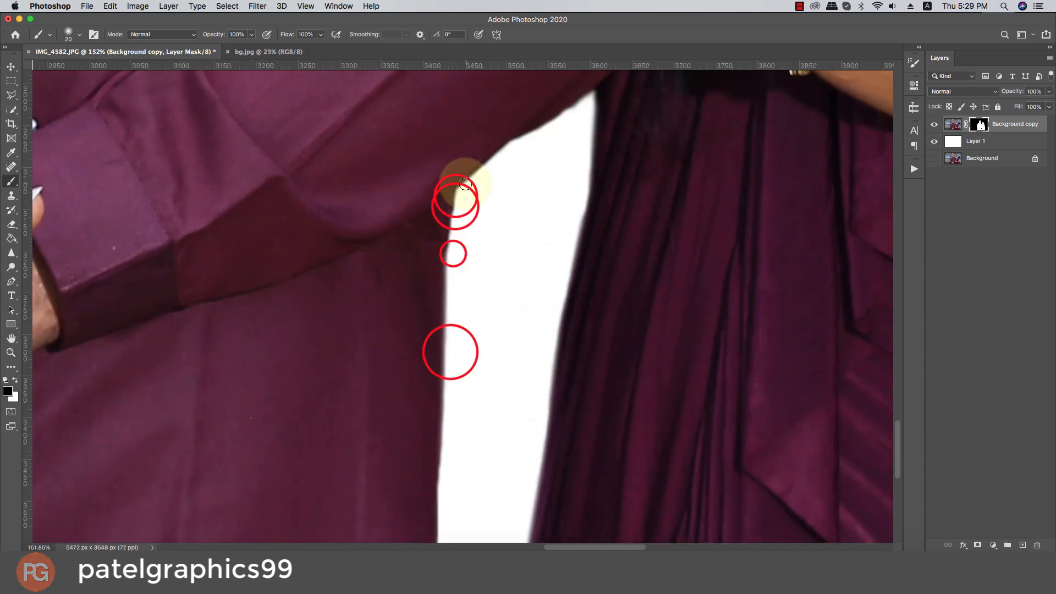
pyautogui.keyDown('shift'); pyautogui.click(511, 144); pyautogui.keyUp('shift')
pyautogui.keyDown('shift'); pyautogui.click(582, 104); pyautogui.keyUp('shift')
# - Clean the mask along the left edge of the man's lower kurta, from below the cuff to the photo's bottom edge
pyautogui.hscroll(-10, 385, 467)
pyautogui.scroll(-2, 385, 468)
pyautogui.click(418, 462)
pyautogui.keyDown('shift'); pyautogui.click(459, 328); pyautogui.keyUp('shift')
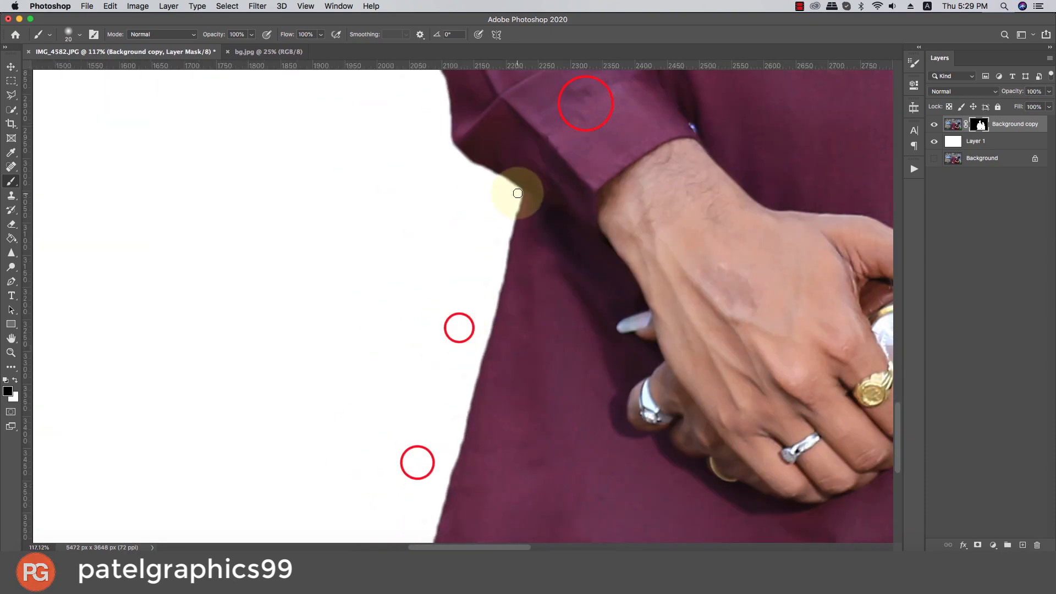
pyautogui.keyDown('shift'); pyautogui.click(518, 193); pyautogui.keyUp('shift')
pyautogui.scroll(-5, 490, 309)
pyautogui.hscroll(-1, 491, 309)
pyautogui.keyDown('shift'); pyautogui.click(485, 297); pyautogui.keyUp('shift')
pyautogui.keyDown('shift'); pyautogui.click(462, 380); pyautogui.keyUp('shift')
pyautogui.keyDown('shift'); pyautogui.click(451, 415); pyautogui.keyUp('shift')
pyautogui.click(456, 280)
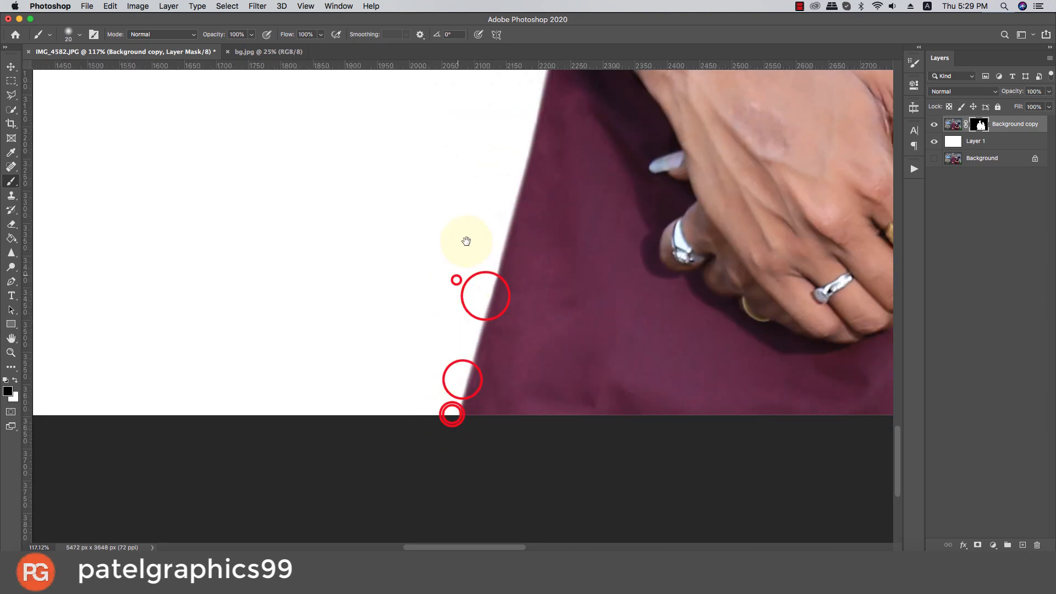
# - Mask out the fringe under the man's left-hand cuff and up the outer forearm to the elbow with a 15 px brush
pyautogui.scroll(5, 466, 241)
pyautogui.press('[')
pyautogui.keyDown('shift'); pyautogui.click(430, 408); pyautogui.keyUp('shift')
pyautogui.keyDown('shift'); pyautogui.click(478, 342); pyautogui.keyUp('shift')
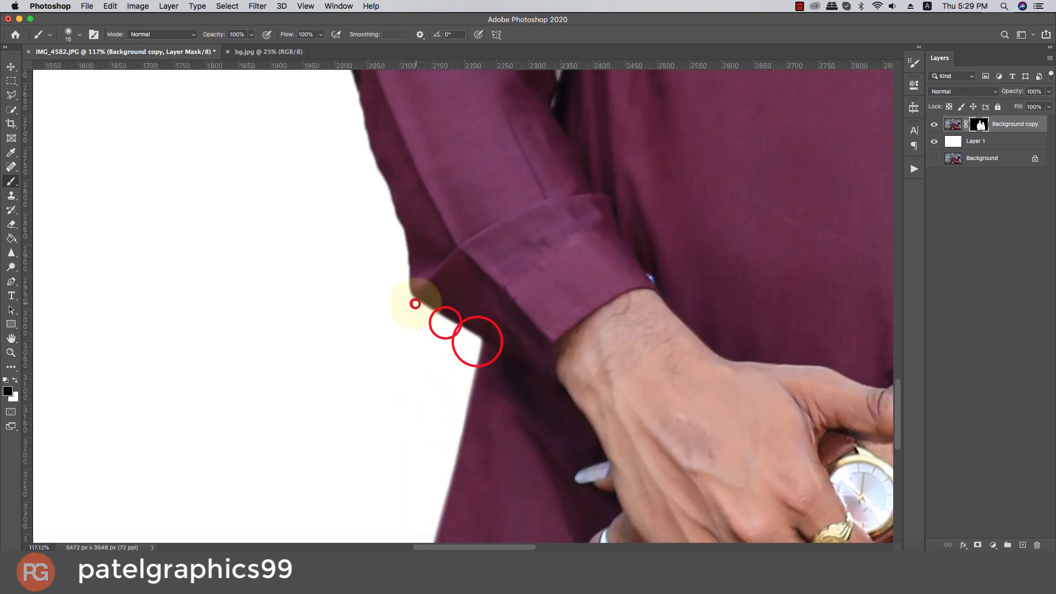
pyautogui.scroll(5, 440, 346)
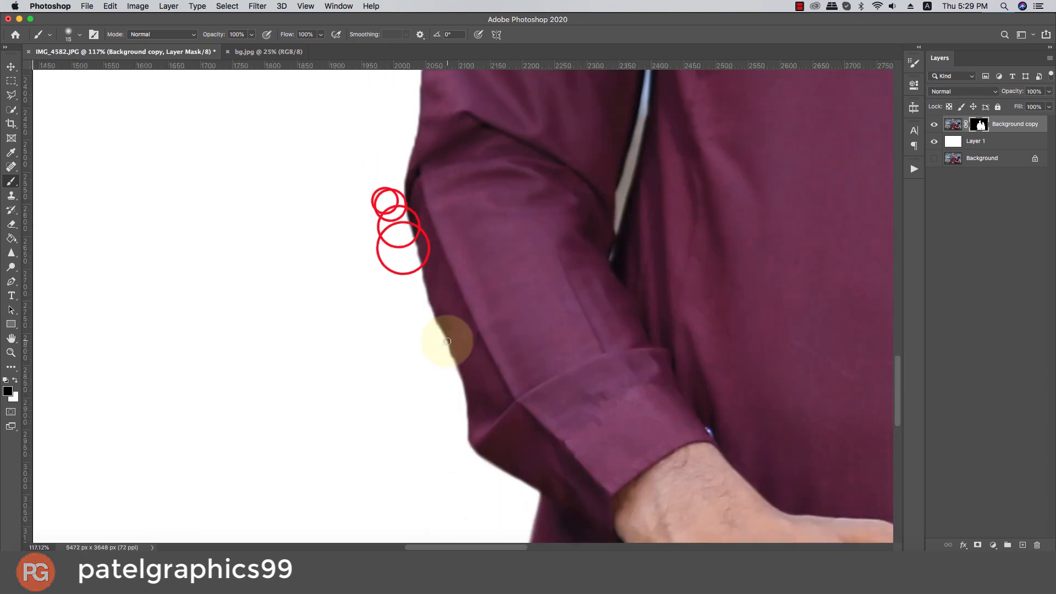
pyautogui.keyDown('shift'); pyautogui.click(425, 307); pyautogui.keyUp('shift')
pyautogui.keyDown('shift'); pyautogui.click(412, 254); pyautogui.keyUp('shift')
pyautogui.hscroll(-2, 438, 378)
pyautogui.keyDown('shift'); pyautogui.click(439, 361); pyautogui.keyUp('shift')
pyautogui.keyDown('shift'); pyautogui.click(431, 337); pyautogui.keyUp('shift')
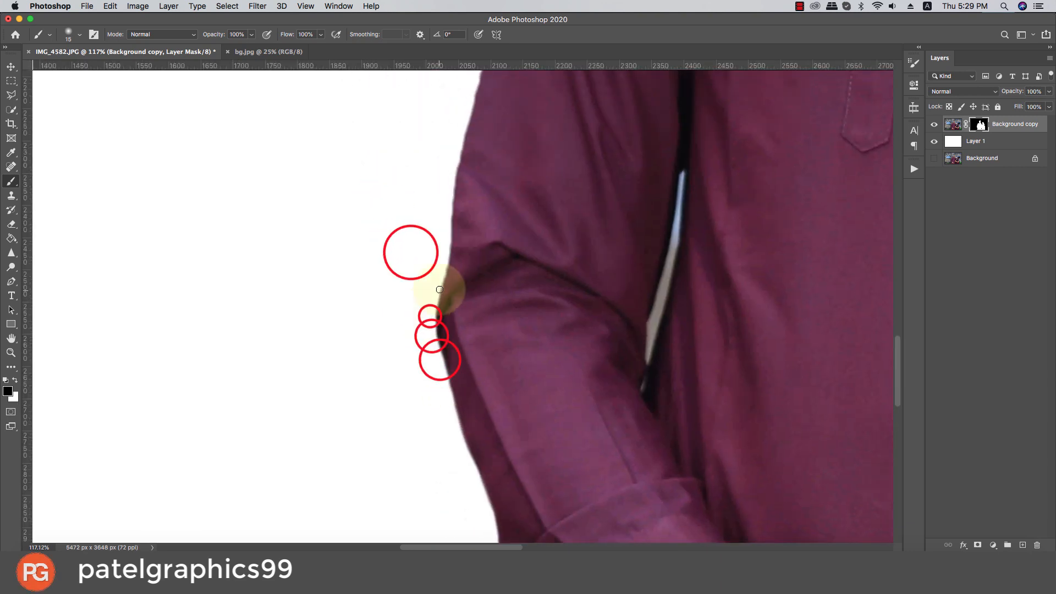
pyautogui.keyDown('shift'); pyautogui.click(445, 262); pyautogui.keyUp('shift')
# - Clean the mask along the outer edge of the man's upper sleeve, from the elbow towards the shoulder
pyautogui.scroll(5, 440, 385)
pyautogui.hscroll(1, 440, 385)
pyautogui.keyDown('shift'); pyautogui.click(438, 408); pyautogui.keyUp('shift')
pyautogui.keyDown('shift'); pyautogui.click(457, 315); pyautogui.keyUp('shift')
pyautogui.scroll(5, 531, 319)
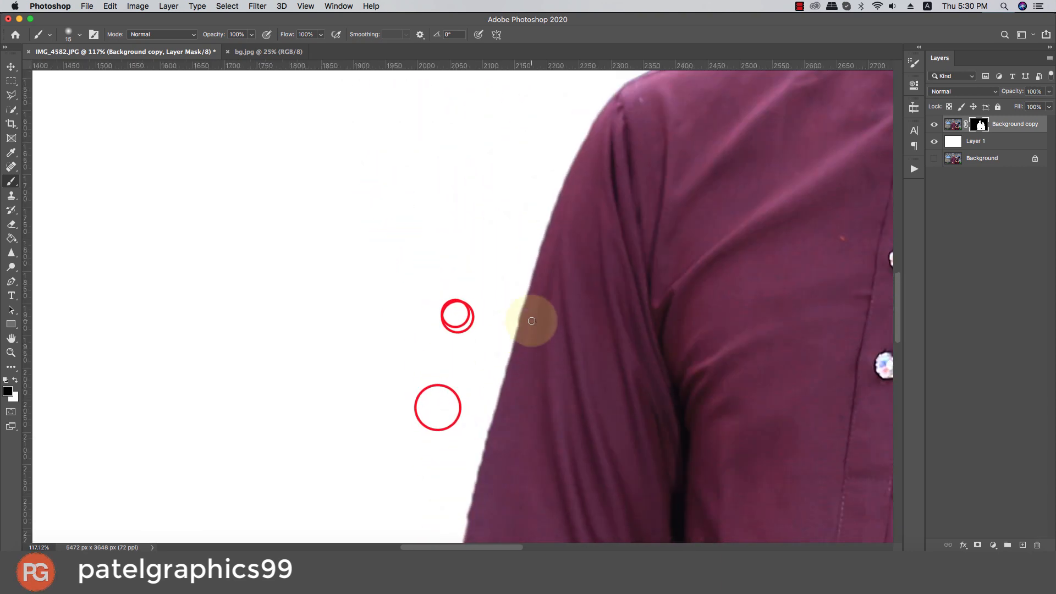
pyautogui.keyDown('shift'); pyautogui.click(507, 342); pyautogui.keyUp('shift')
pyautogui.keyDown('shift'); pyautogui.click(541, 232); pyautogui.keyUp('shift')
# - Mask out the fringe around the curve of the man's shoulder and along its top, enlarging the brush to 25 px near the collar
pyautogui.scroll(5, 541, 232)
pyautogui.hscroll(1, 541, 232)
pyautogui.keyDown('shift'); pyautogui.click(541, 331); pyautogui.keyUp('shift')
pyautogui.keyDown('shift'); pyautogui.click(565, 282); pyautogui.keyUp('shift')
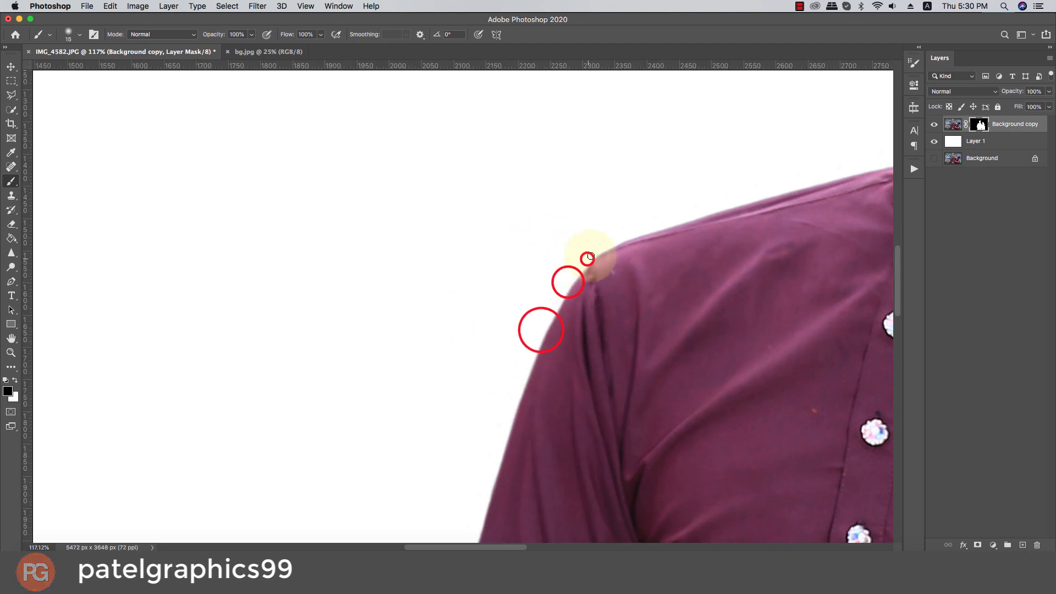
pyautogui.keyDown('shift'); pyautogui.click(585, 254); pyautogui.keyUp('shift')
pyautogui.scroll(5, 633, 231)
pyautogui.hscroll(4, 633, 231)
pyautogui.keyDown('shift'); pyautogui.click(495, 317); pyautogui.keyUp('shift')
pyautogui.press(']')
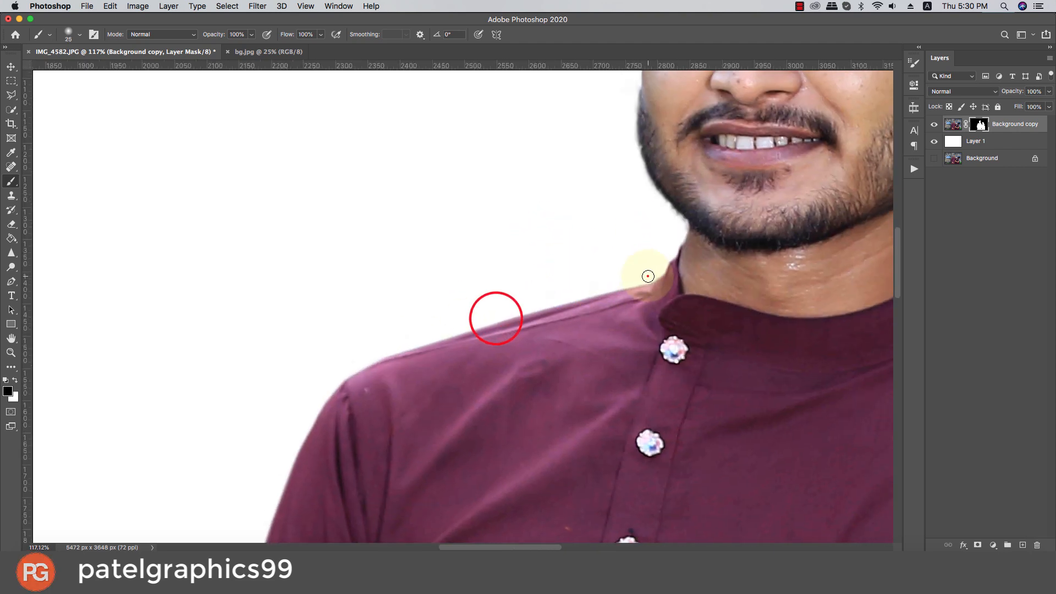
pyautogui.keyDown('shift'); pyautogui.click(433, 323); pyautogui.keyUp('shift')
# - Restore the left edge of the man's collar by painting white on the mask with a 15 px brush
pyautogui.scroll(4, 573, 276)
pyautogui.hscroll(5, 574, 276)
pyautogui.press('[')
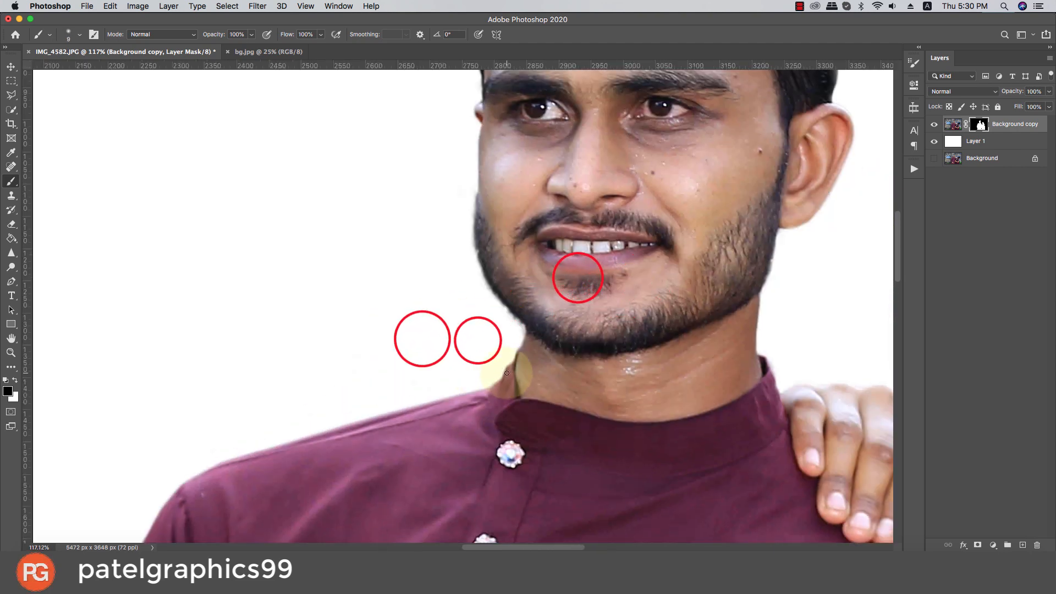
pyautogui.keyDown('shift'); pyautogui.click(516, 358); pyautogui.keyUp('shift')
pyautogui.press('super+z')
pyautogui.press('x')
pyautogui.click(506, 372)
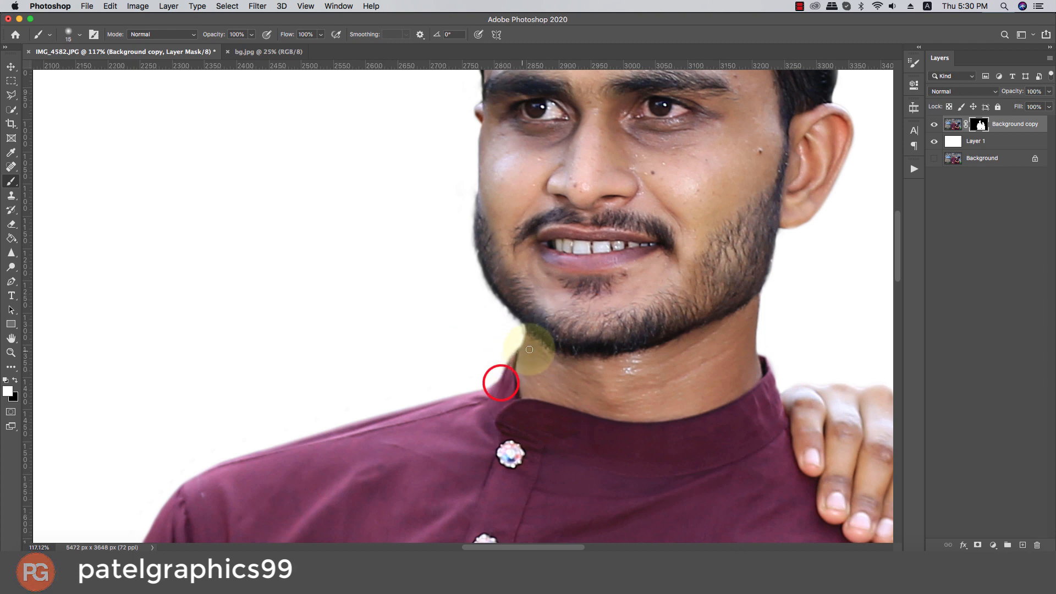
# - Touch up the mask along the left edge of the man's bearded jaw, alternating white and black paint
pyautogui.click(490, 299)
pyautogui.press('x')
pyautogui.click(509, 299)
# - Copy the masked couple into bg.jpg and position them so their cut-off lower edge meets the bottom of the forest image
pyautogui.scroll(-6, 495, 303)
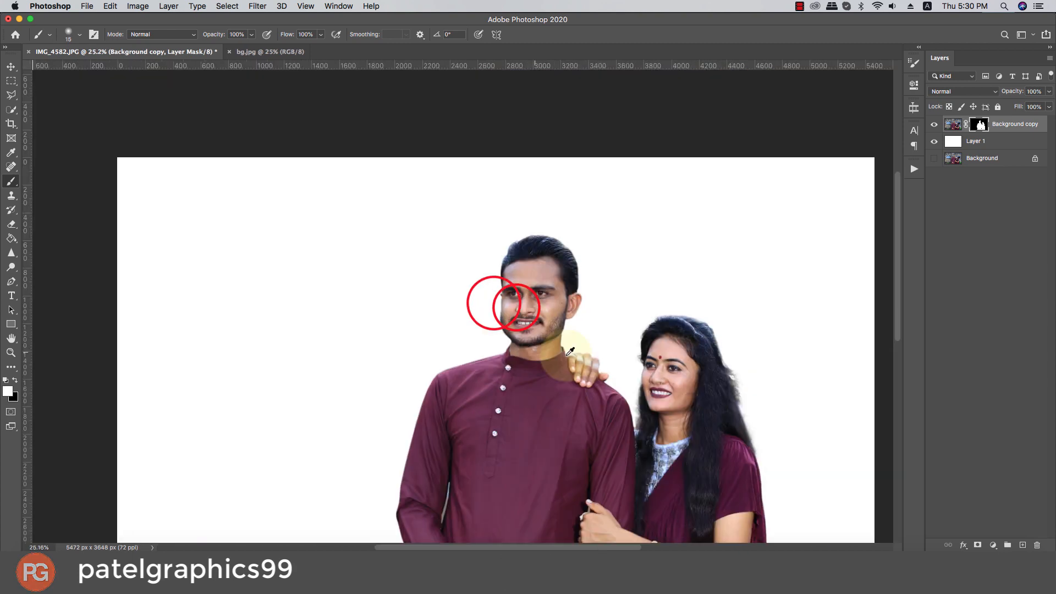
pyautogui.scroll(-2, 608, 355)
pyautogui.press('v')
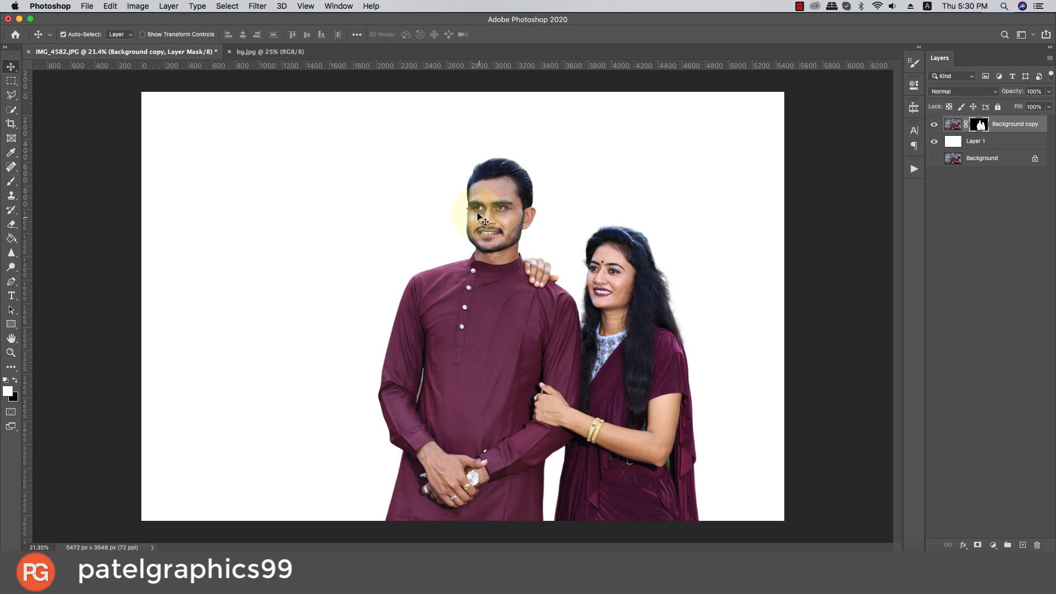
pyautogui.moveTo(477, 213)
pyautogui.mouseDown()
pyautogui.moveTo(423, 68)
pyautogui.moveTo(261, 54)
pyautogui.moveTo(391, 278)
pyautogui.mouseUp()
pyautogui.scroll(-5, 392, 278)
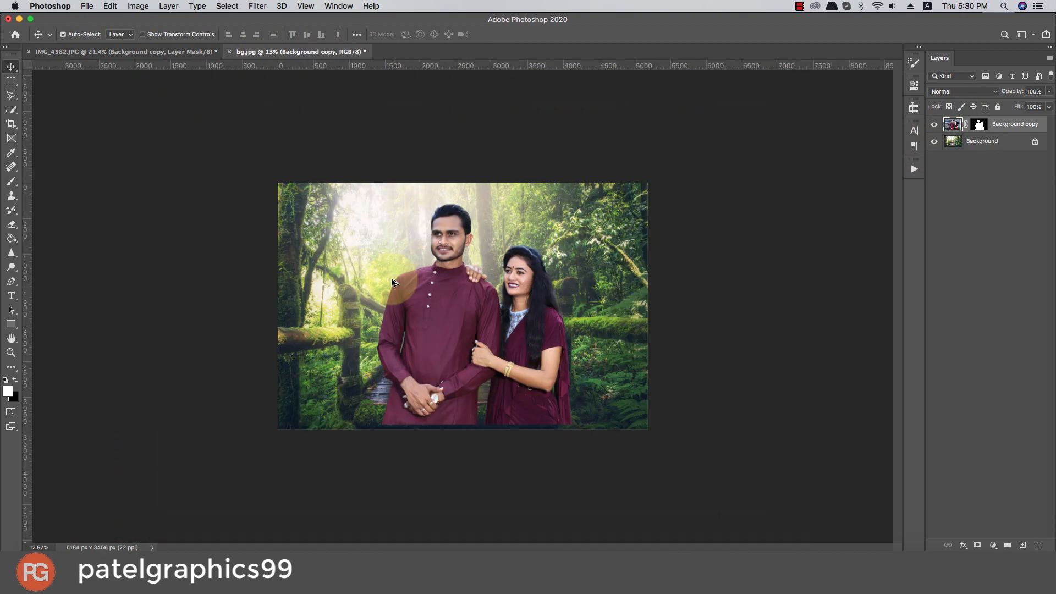
pyautogui.scroll(3, 500, 314)
pyautogui.moveTo(526, 335)
pyautogui.mouseDown()
pyautogui.moveTo(502, 338)
pyautogui.moveTo(513, 346)
pyautogui.mouseUp()
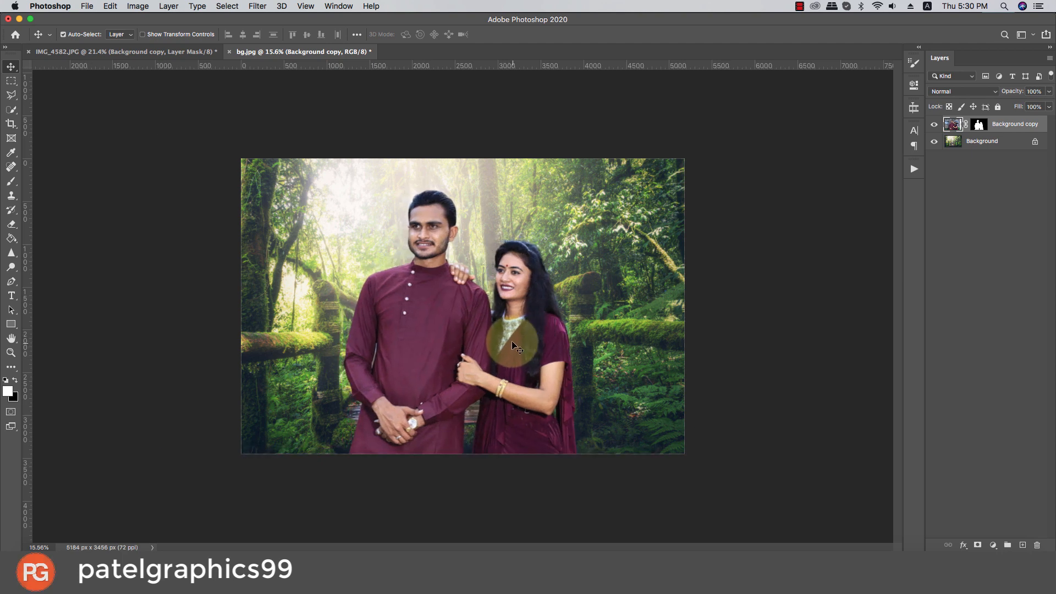
pyautogui.click(428, 318)
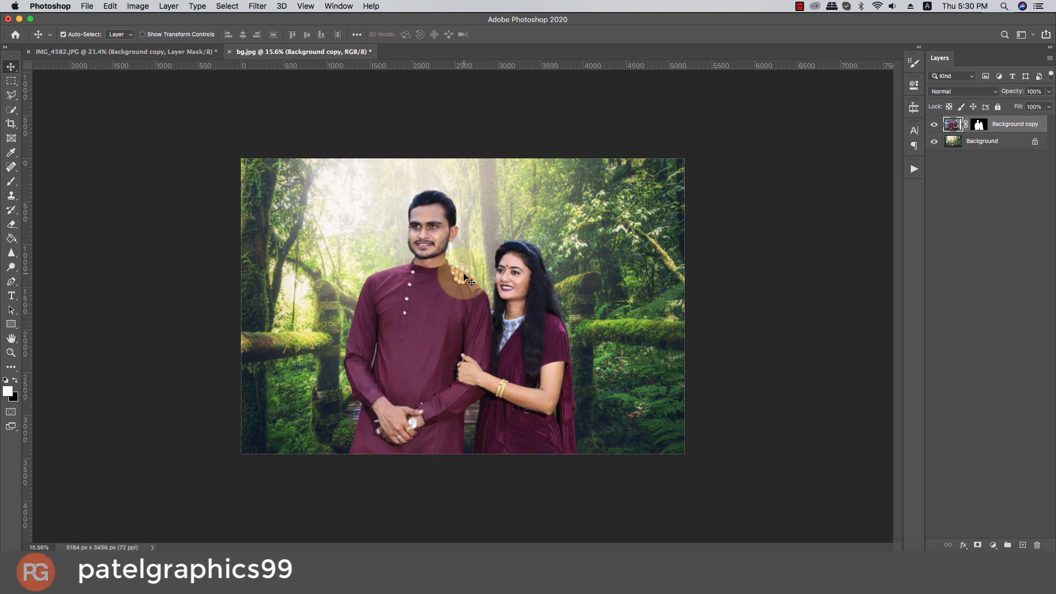
pyautogui.click(982, 146)
pyautogui.press('super')
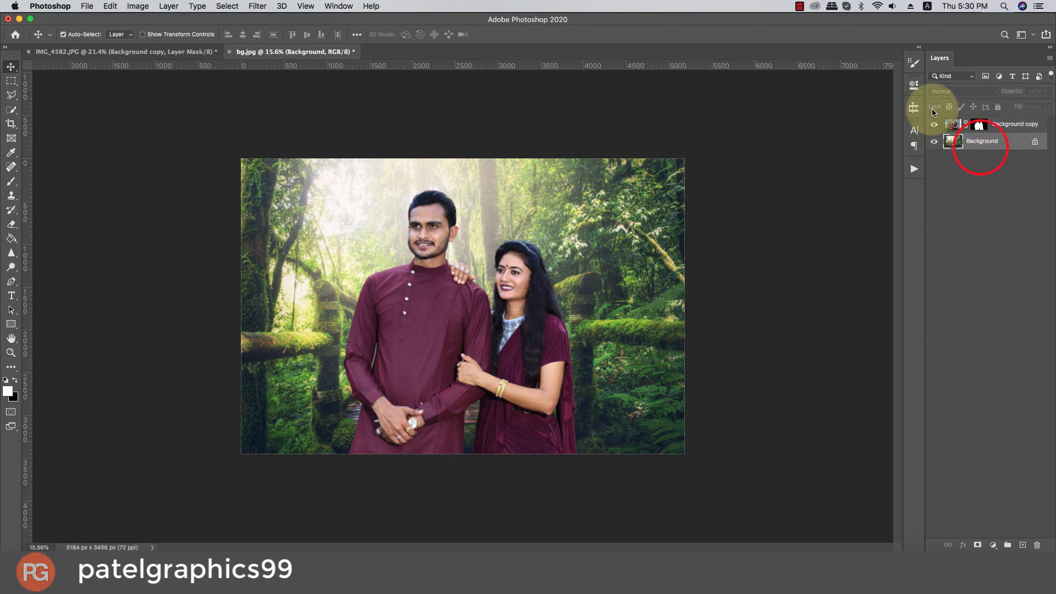
pyautogui.click(952, 125)
pyautogui.scroll(3, 546, 299)
pyautogui.scroll(-4, 546, 298)
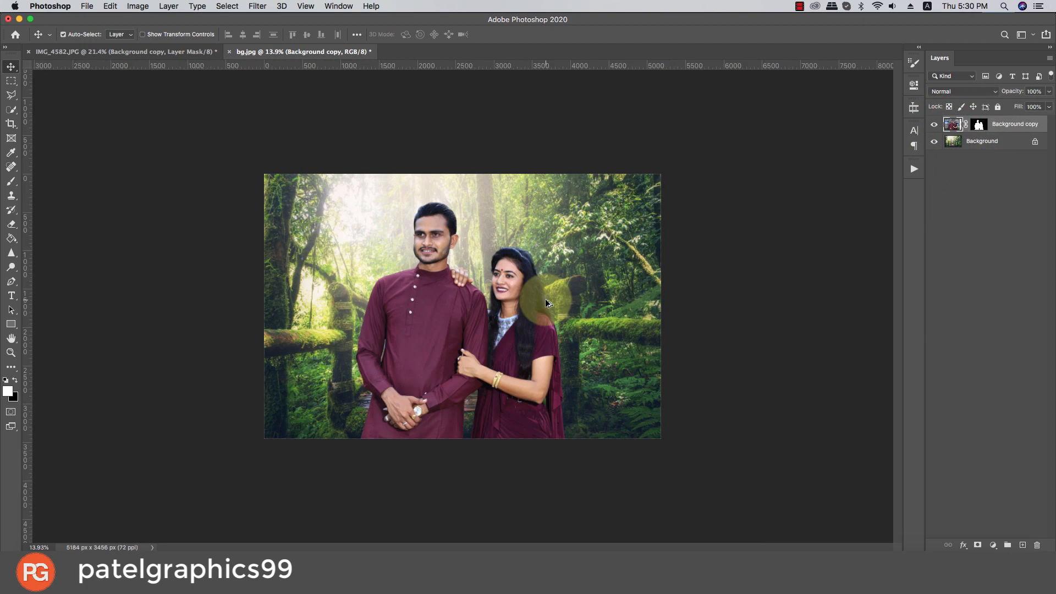
# - Duplicate the forest Background layer and start a Tilt-Shift blur on the duplicate
pyautogui.click(952, 141)
pyautogui.press('super+j')
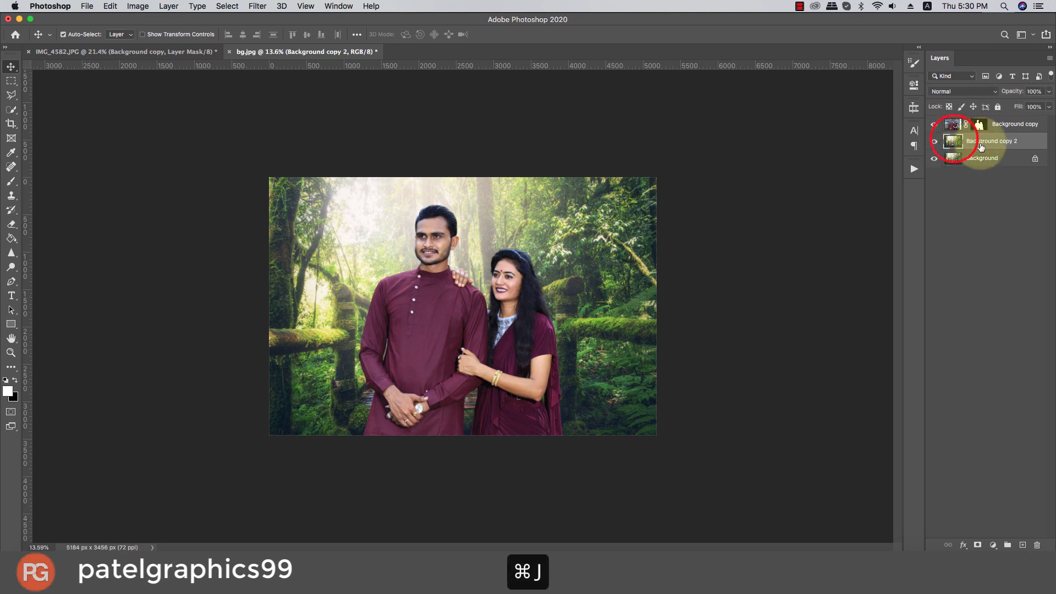
pyautogui.click(257, 6)
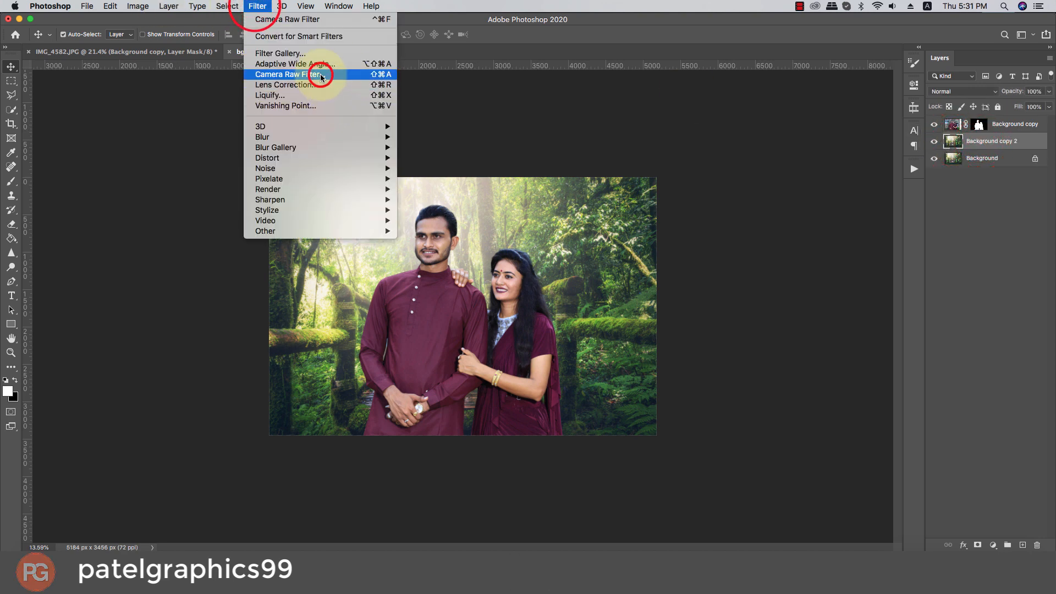
pyautogui.moveTo(317, 148)
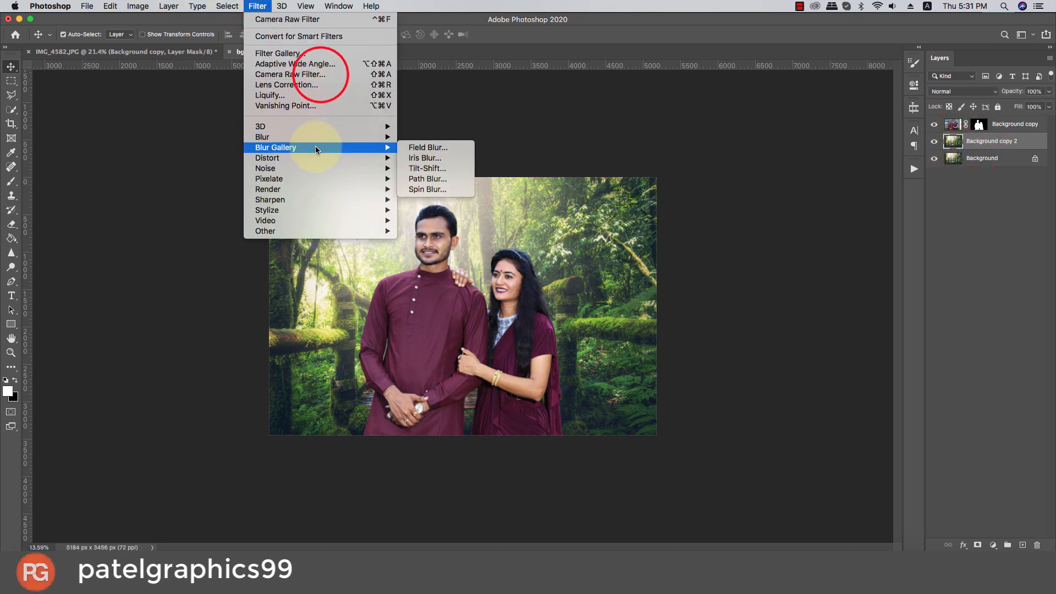
pyautogui.click(425, 167)
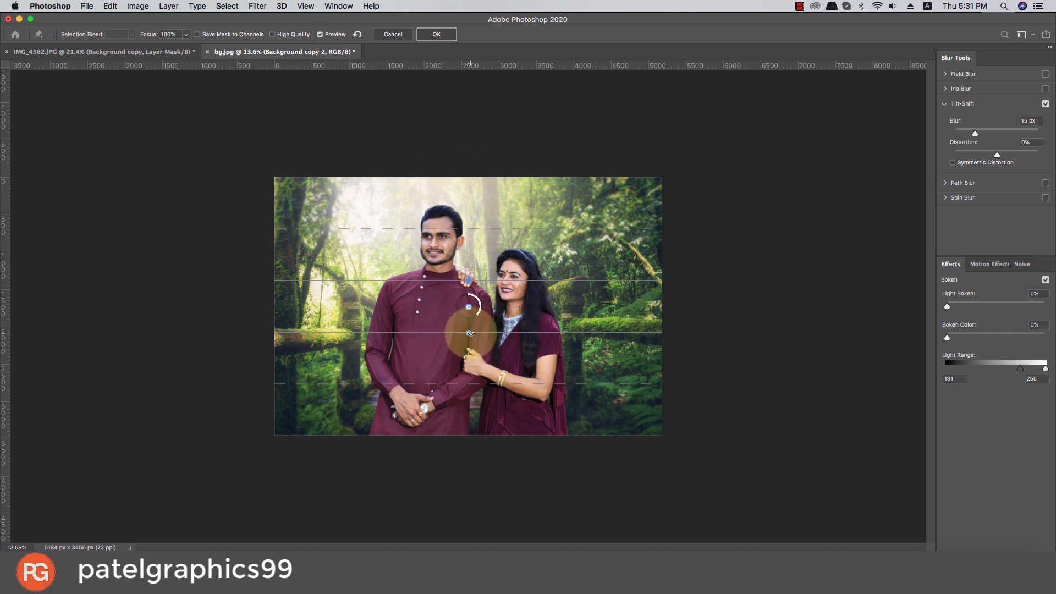
# - Move the tilt-shift centre below the image, extend the upper blur boundary to the man's shoulder level, and set the blur to 106 px
pyautogui.moveTo(468, 311); pyautogui.dragTo(471, 488)
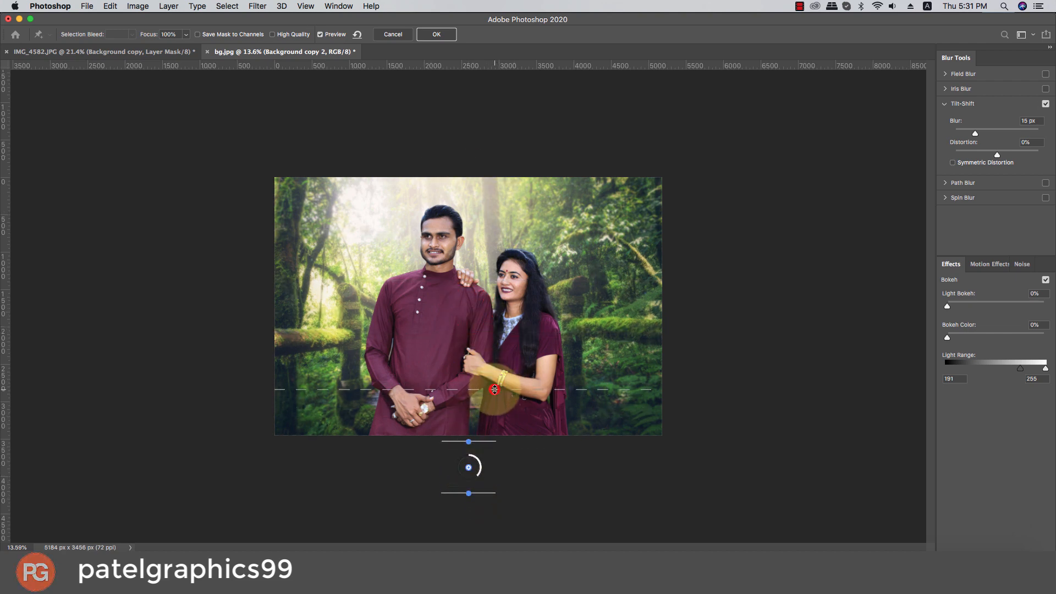
pyautogui.moveTo(494, 389); pyautogui.dragTo(497, 346)
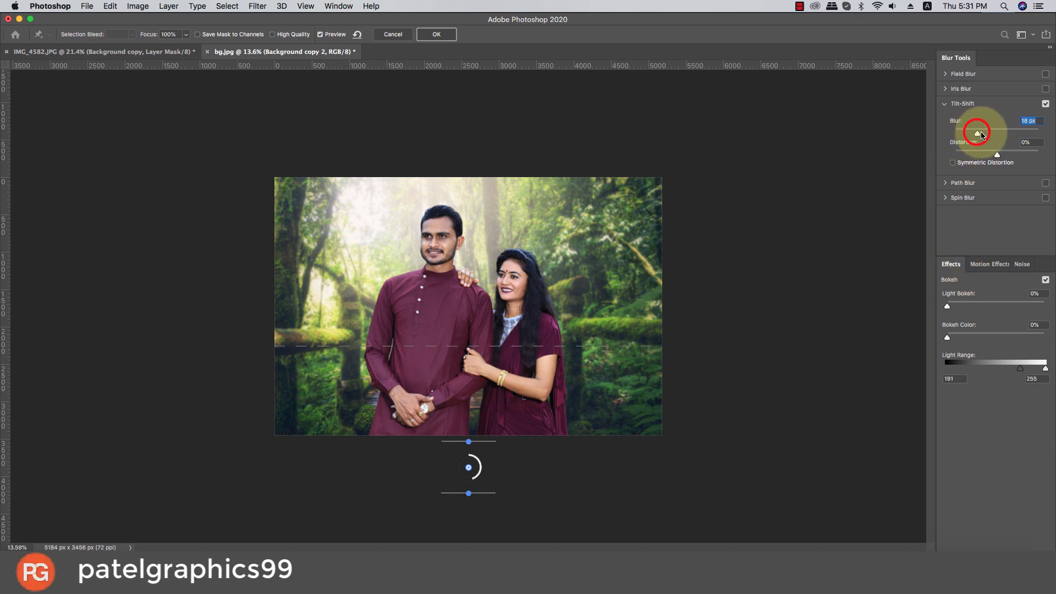
pyautogui.moveTo(988, 135); pyautogui.dragTo(998, 134)
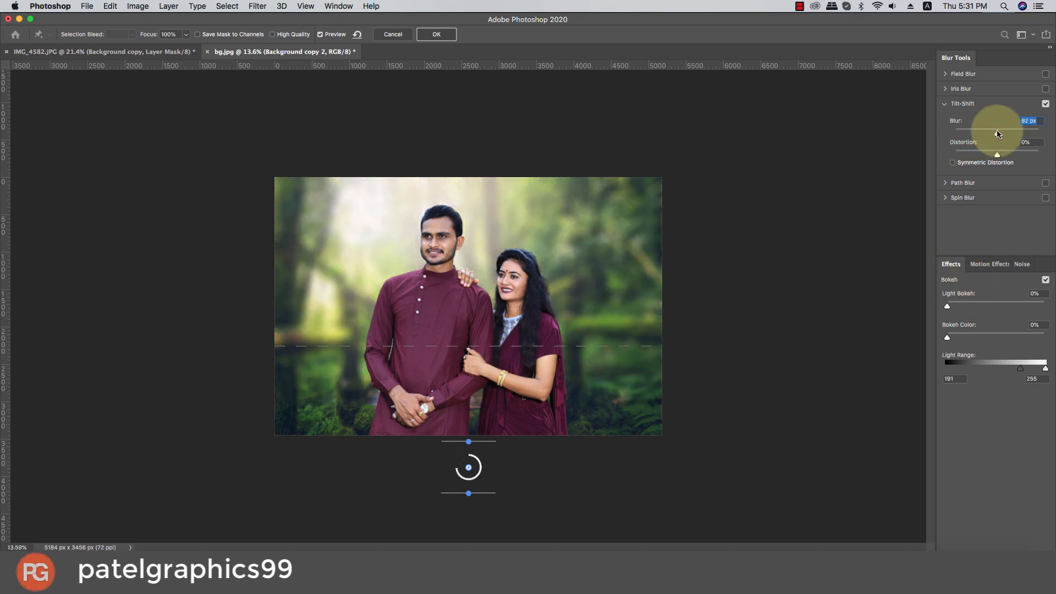
pyautogui.moveTo(358, 347); pyautogui.dragTo(393, 266)
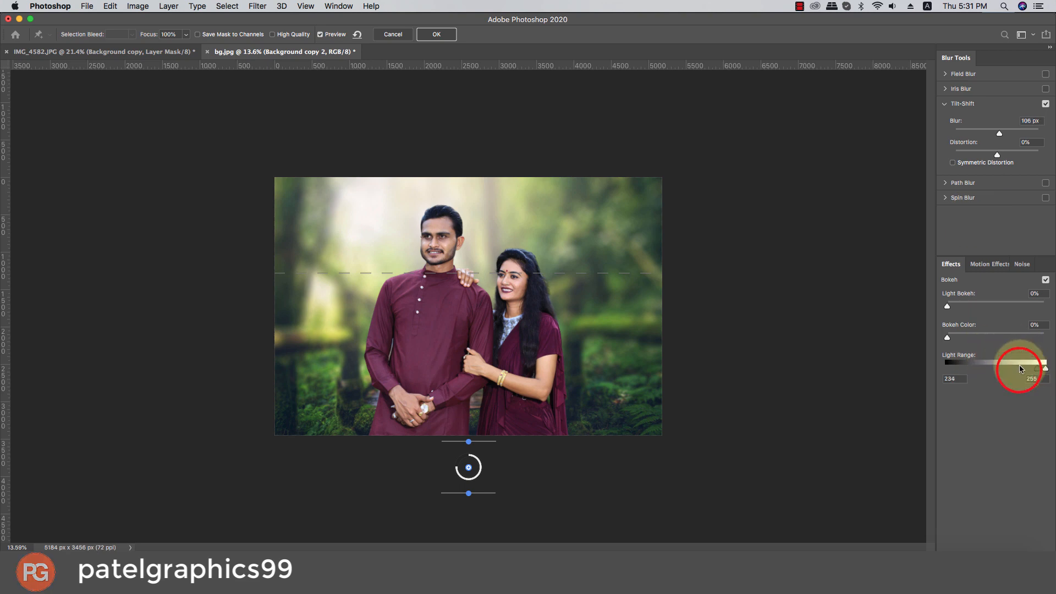
# - Set the tilt-shift's light range to 140–255 and light bokeh to 16%, keep bokeh color at 0%, and apply the blur
pyautogui.moveTo(991, 370); pyautogui.dragTo(1000, 368)
pyautogui.moveTo(948, 306)
pyautogui.mouseDown()
pyautogui.moveTo(989, 303)
pyautogui.moveTo(962, 302)
pyautogui.mouseUp()
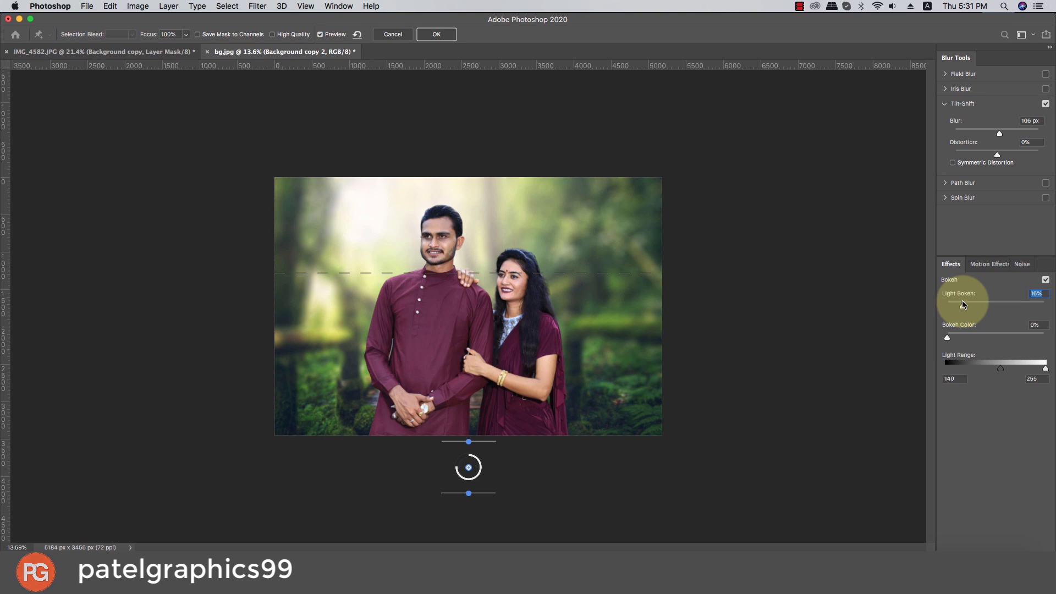
pyautogui.moveTo(947, 337); pyautogui.dragTo(920, 323)
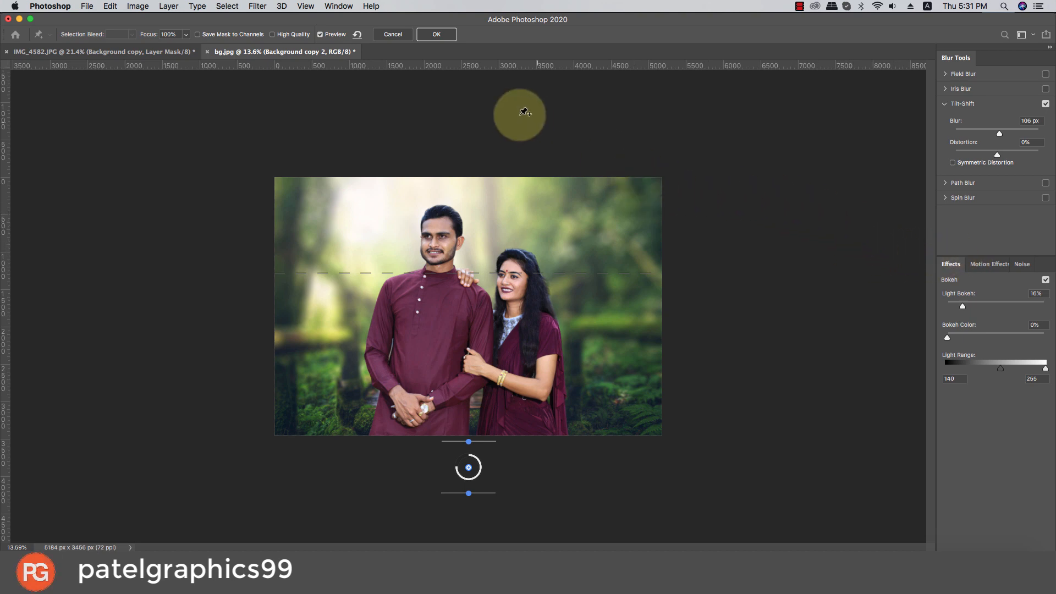
pyautogui.click(435, 36)
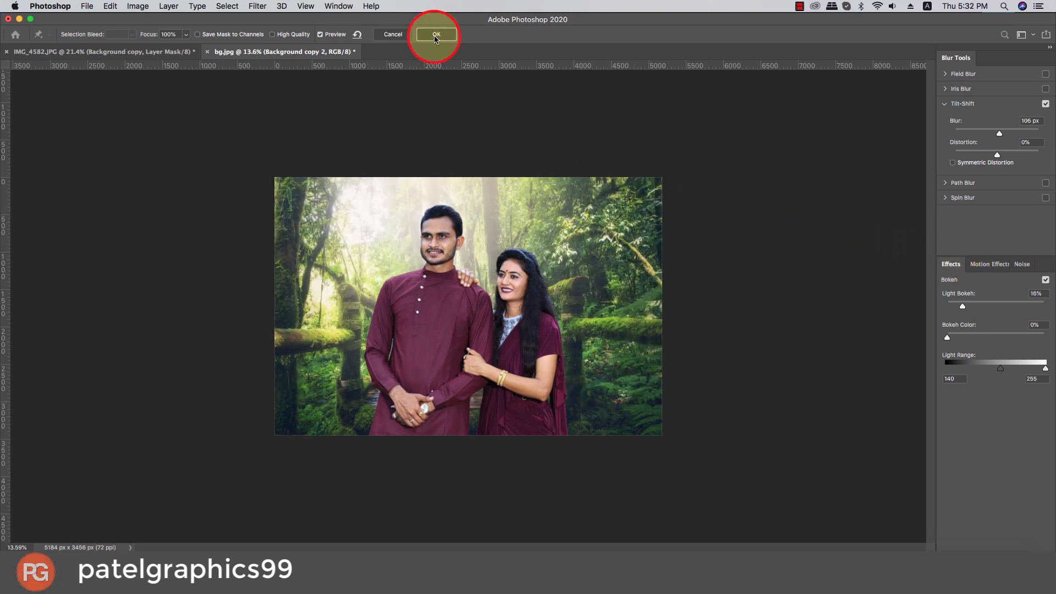
# - On the Background copy layer mask, paint out the leftover backdrop between the man's arm and torso with a 15 px brush
pyautogui.click(979, 124)
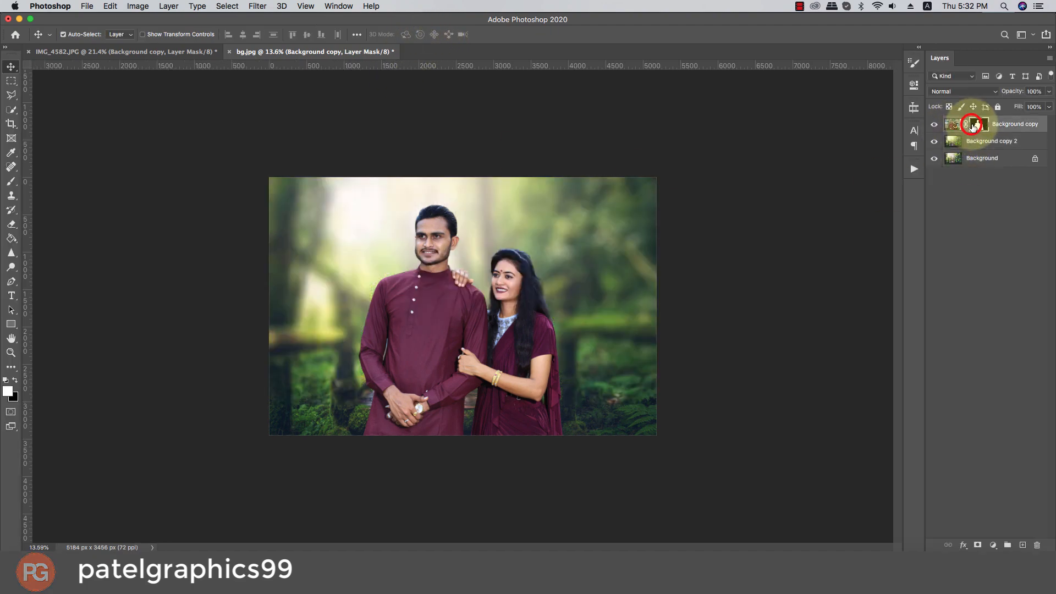
pyautogui.press('b')
pyautogui.scroll(5, 373, 340)
pyautogui.scroll(-4, 363, 361)
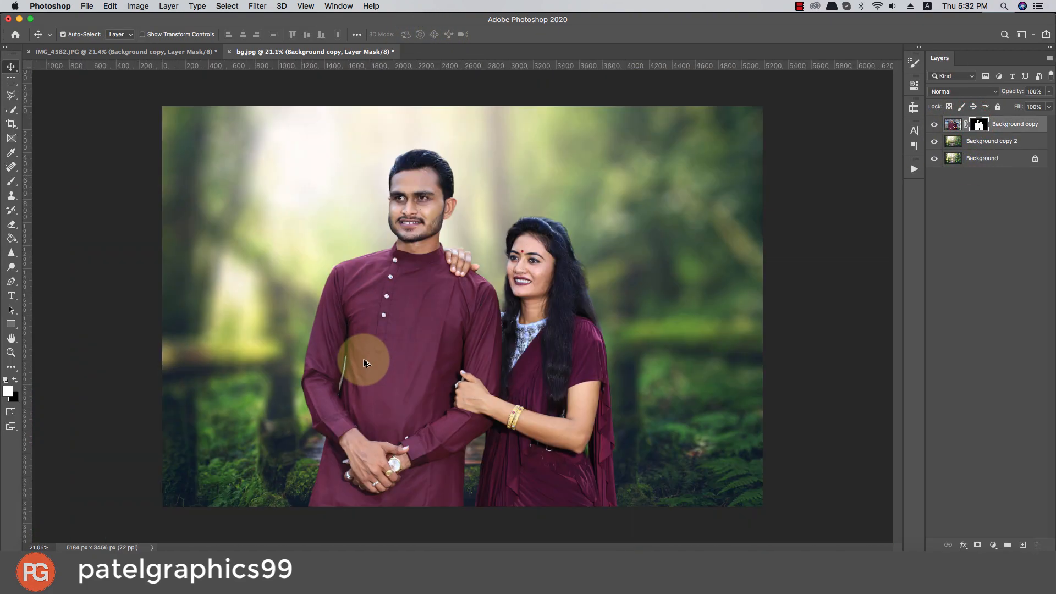
pyautogui.click(979, 124)
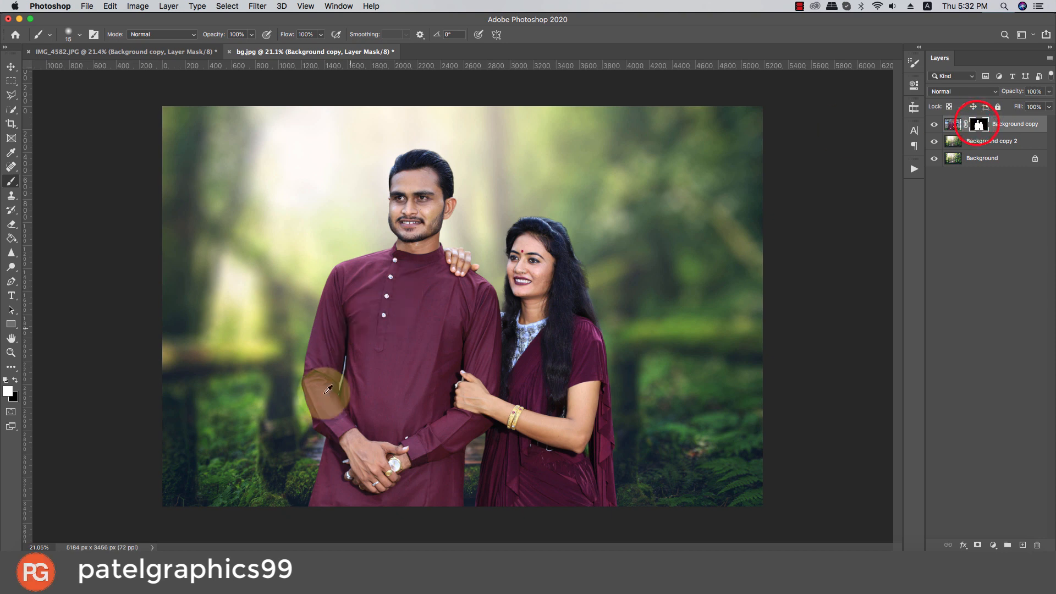
pyautogui.scroll(5, 361, 378)
pyautogui.scroll(3, 361, 377)
pyautogui.click(387, 409)
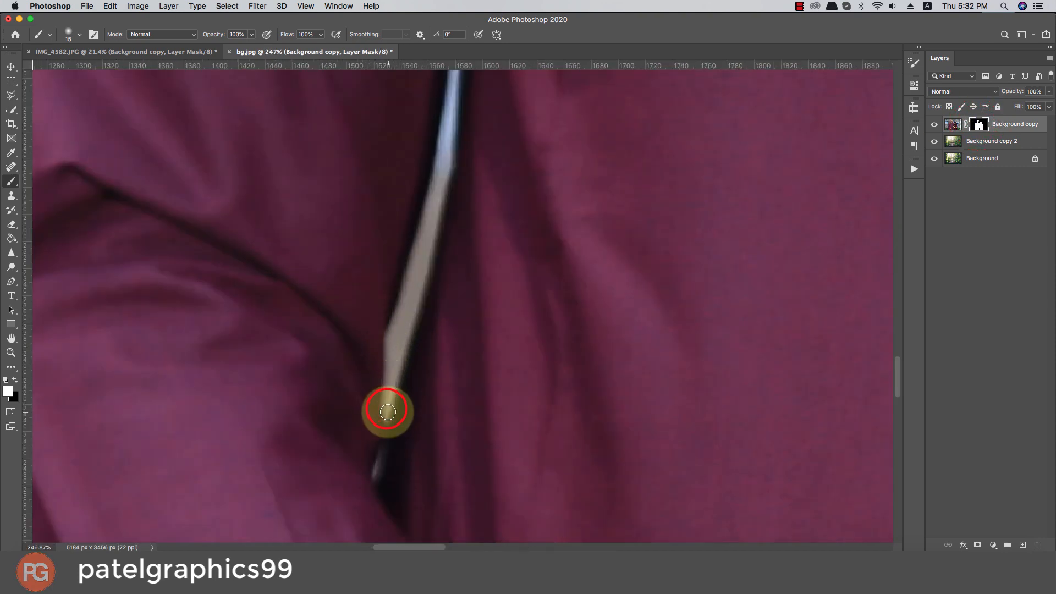
pyautogui.moveTo(388, 412)
pyautogui.mouseDown()
pyautogui.moveTo(448, 172)
pyautogui.moveTo(431, 346)
pyautogui.mouseUp()
pyautogui.keyDown('shift'); pyautogui.click(445, 225); pyautogui.keyUp('shift')
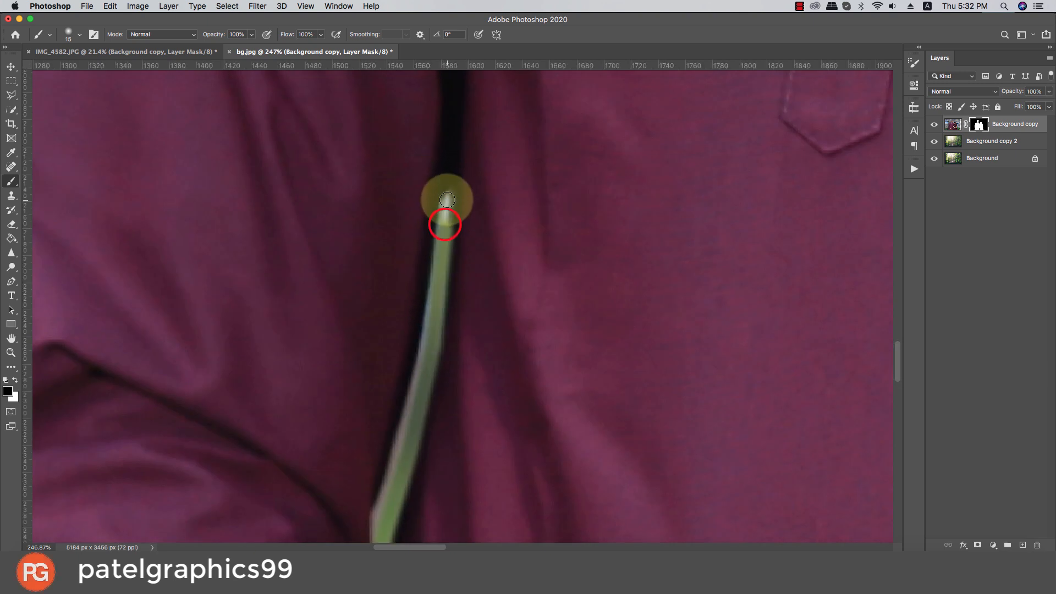
pyautogui.keyDown('shift'); pyautogui.click(440, 255); pyautogui.keyUp('shift')
pyautogui.keyDown('shift'); pyautogui.click(422, 367); pyautogui.keyUp('shift')
# - Hide the remaining backdrop along the lower part of the arm gap with black, and touch up the sleeve edge with white
pyautogui.moveTo(419, 372); pyautogui.dragTo(420, 207)
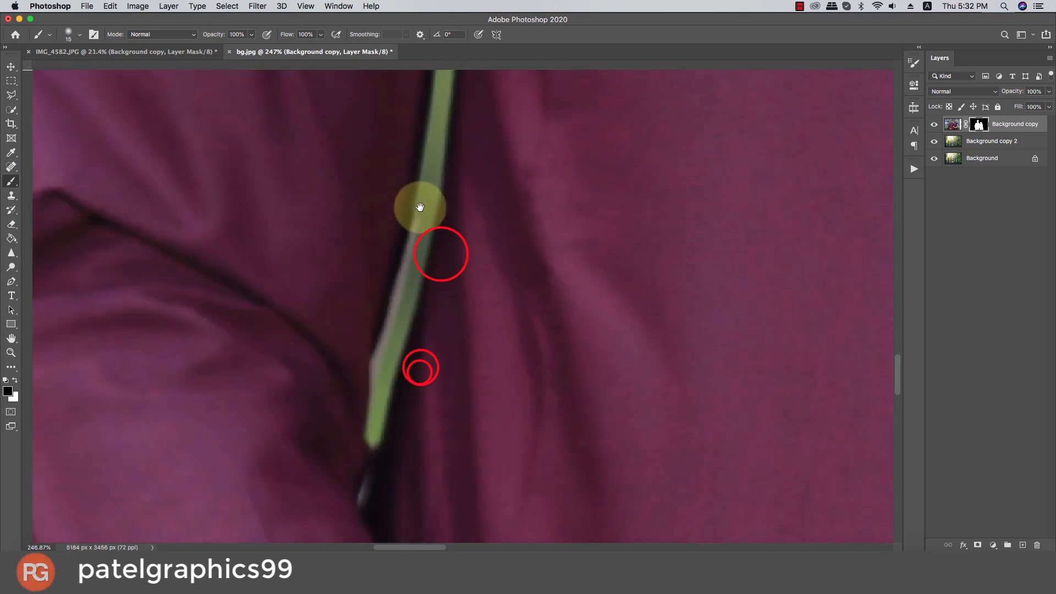
pyautogui.keyDown('shift'); pyautogui.click(397, 299); pyautogui.keyUp('shift')
pyautogui.keyDown('shift'); pyautogui.click(377, 352); pyautogui.keyUp('shift')
pyautogui.keyDown('shift'); pyautogui.click(374, 407); pyautogui.keyUp('shift')
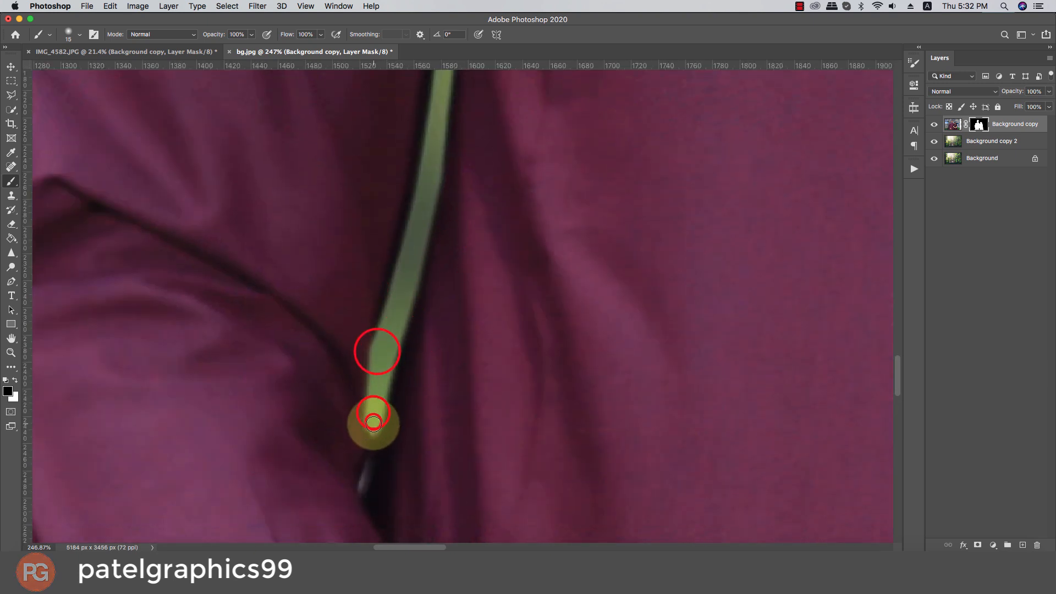
pyautogui.press('x')
pyautogui.moveTo(352, 410); pyautogui.dragTo(361, 460)
pyautogui.press('super+0')
pyautogui.scroll(-5, 363, 411)
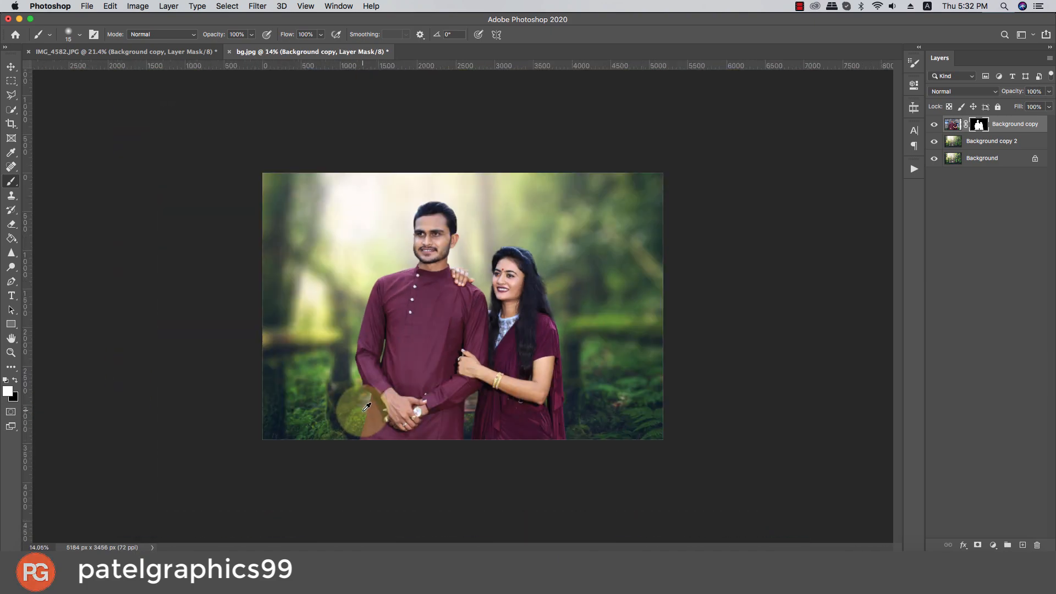
# - Extend the upper tip of the arm gap with black on the mask and taper it with white
pyautogui.scroll(-2, 364, 408)
pyautogui.scroll(10, 388, 351)
pyautogui.moveTo(226, 314); pyautogui.dragTo(422, 244)
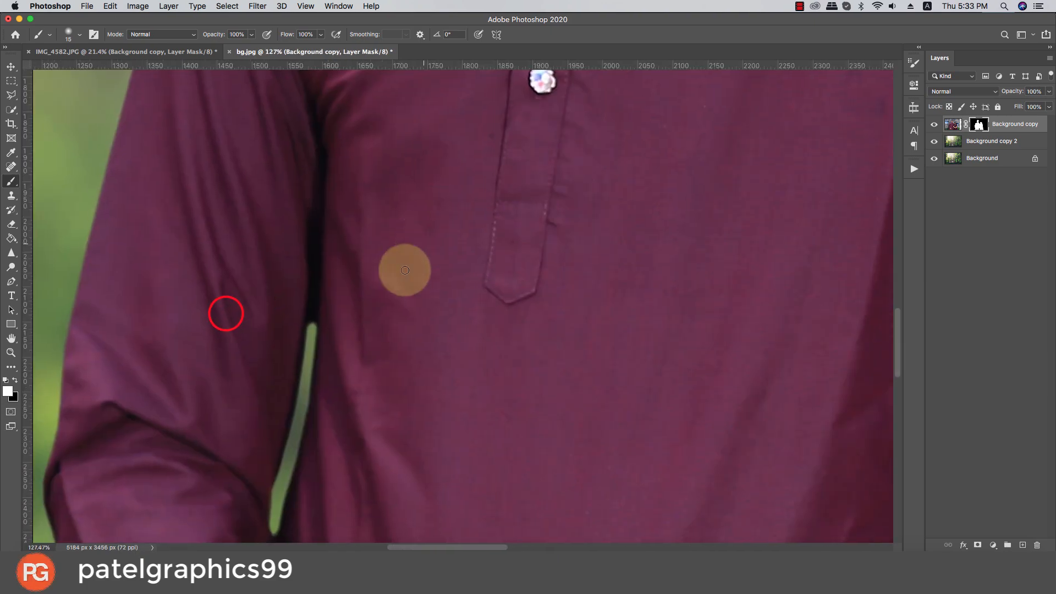
pyautogui.click(311, 329)
pyautogui.press('x')
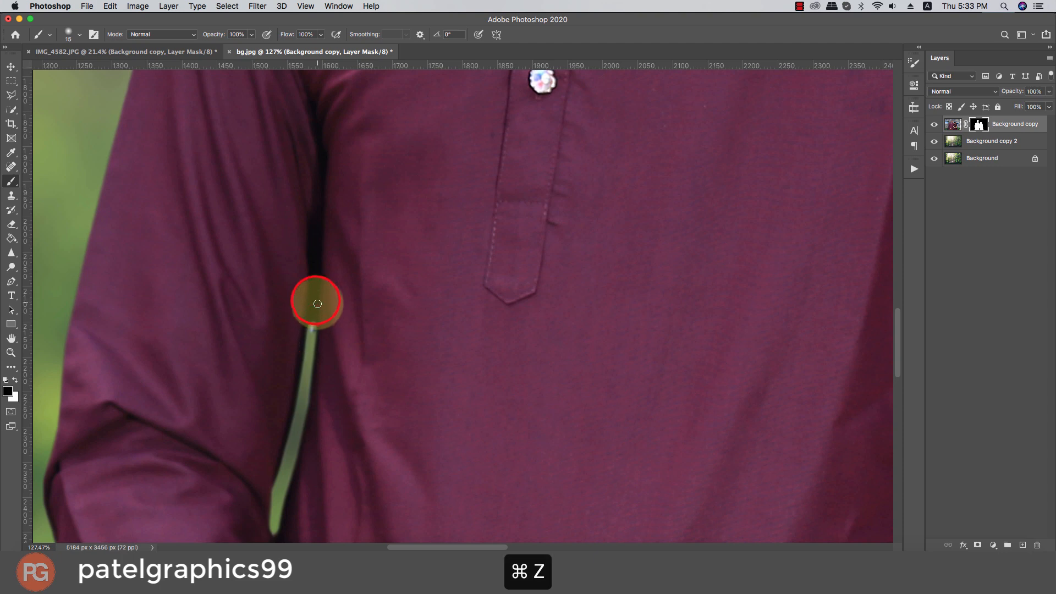
pyautogui.click(317, 307)
pyautogui.press('x')
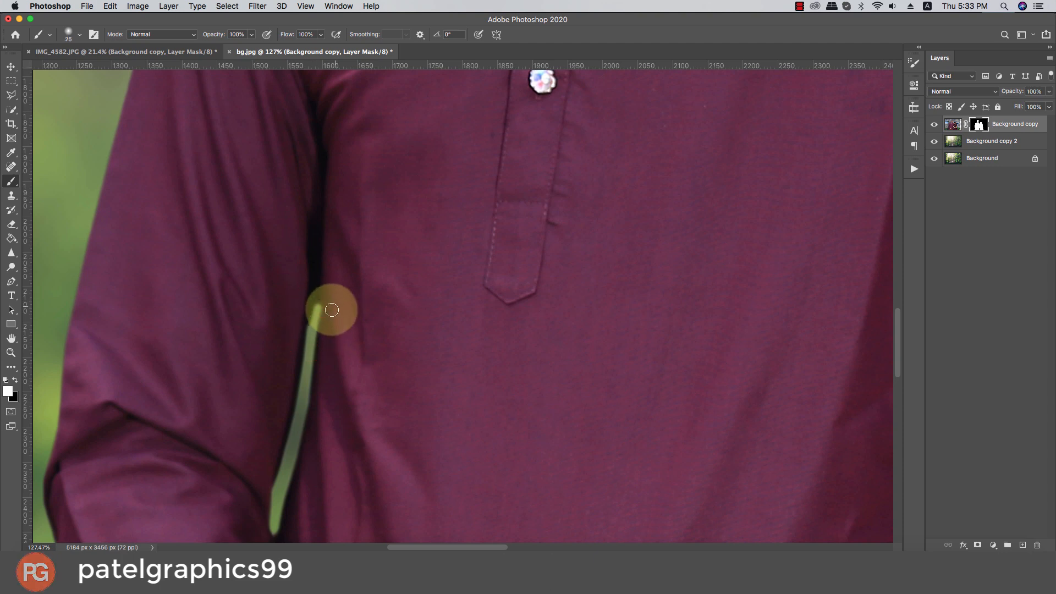
pyautogui.moveTo(329, 312); pyautogui.dragTo(321, 284)
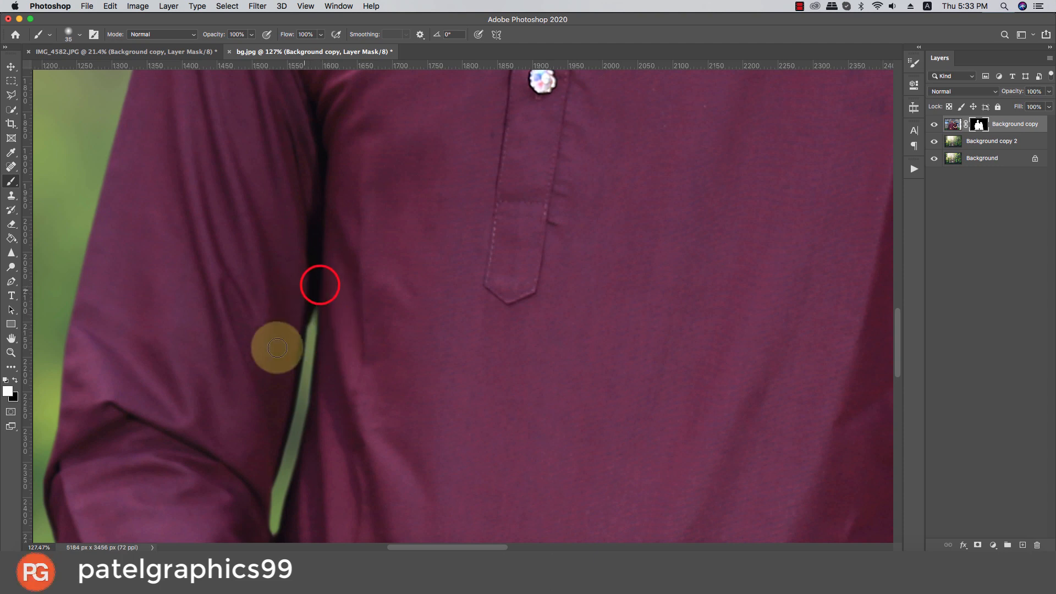
# - Extend the lower tip of the arm gap with black on the mask and shape both its sides with a 35 px white brush
pyautogui.press('space')
pyautogui.moveTo(259, 373); pyautogui.dragTo(291, 253)
pyautogui.press('x')
pyautogui.click(289, 384)
pyautogui.press('x')
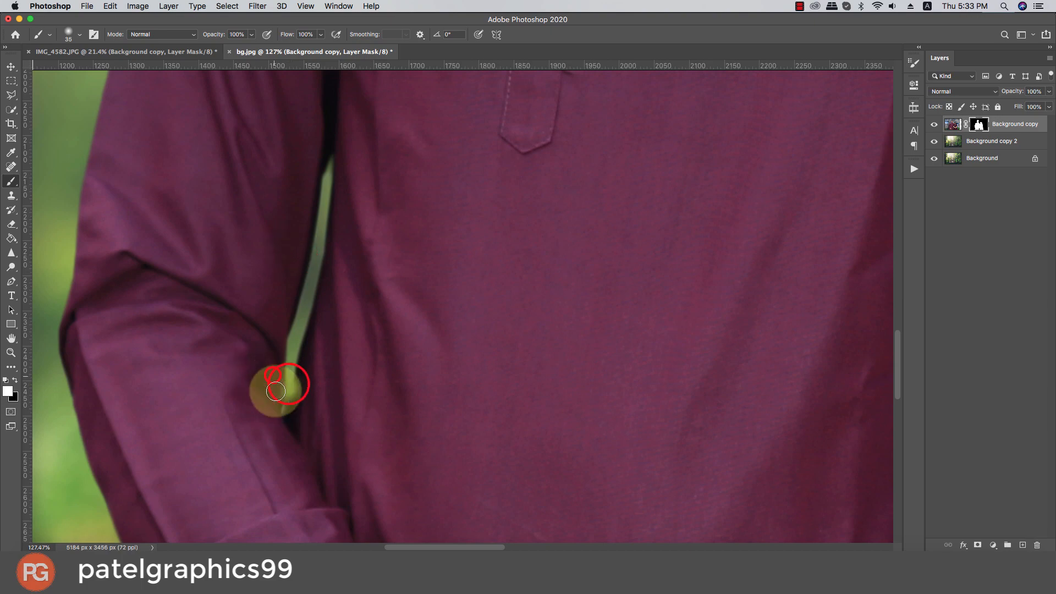
pyautogui.click(273, 376)
pyautogui.click(305, 378)
pyautogui.scroll(-6, 305, 378)
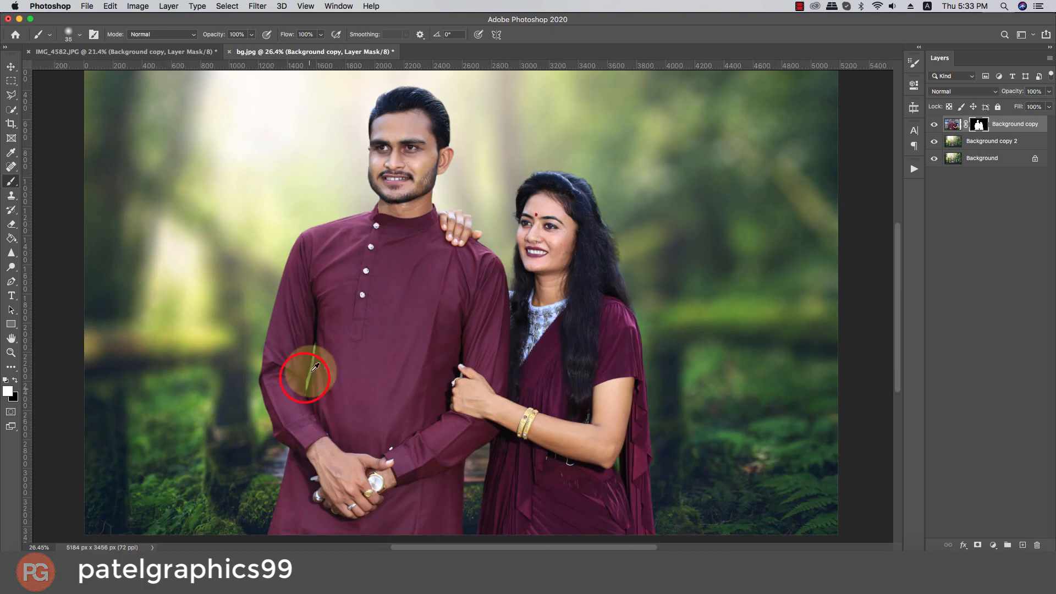
pyautogui.scroll(3, 425, 262)
pyautogui.scroll(-2, 448, 271)
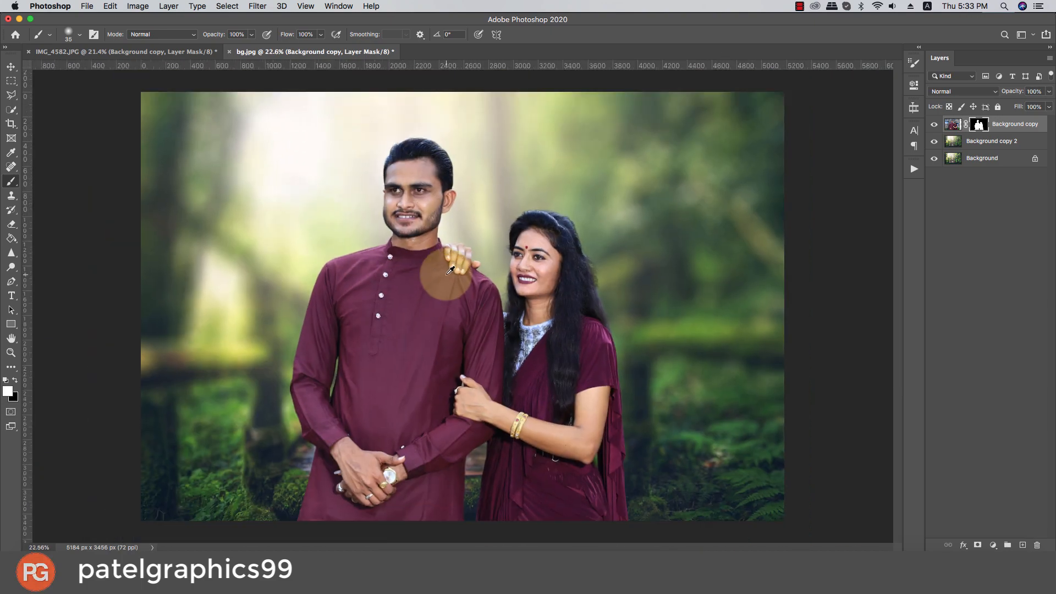
# - Add a new layer above the couple and clip it to the Background copy layer
pyautogui.click(1021, 544)
pyautogui.rightClick(1029, 123)
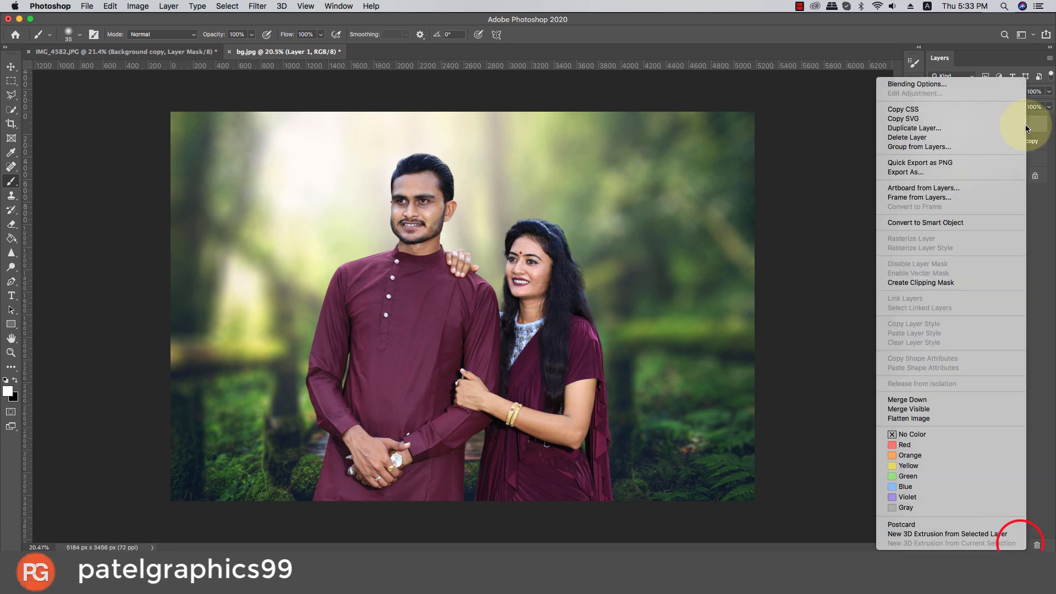
pyautogui.click(930, 280)
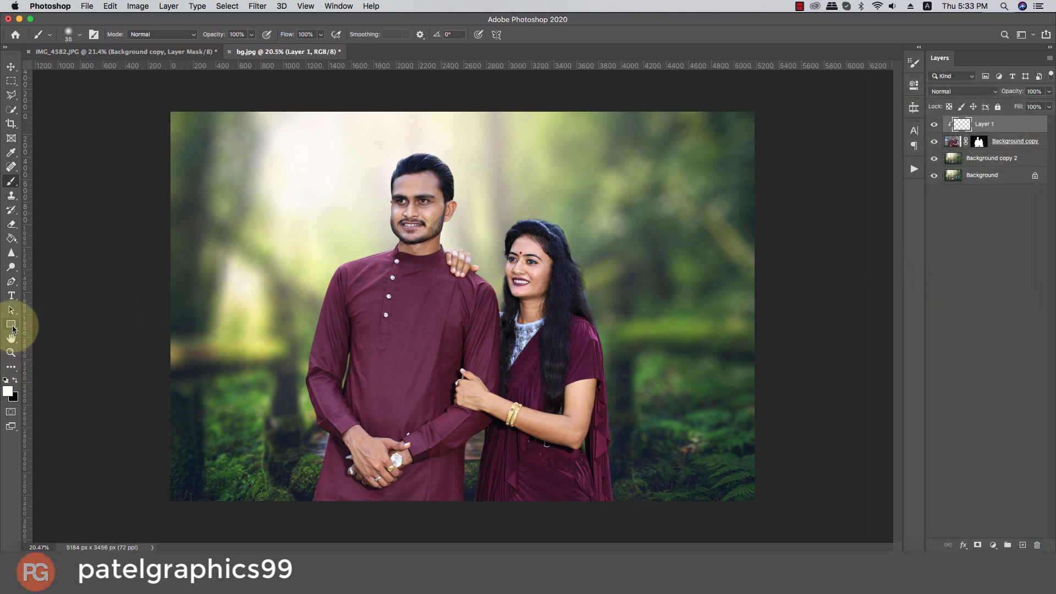
# - Set the foreground color to a pale yellow-green based on a sample of the bright background beside the man's shoulder, ready for brushing
pyautogui.click(6, 392)
pyautogui.click(247, 299)
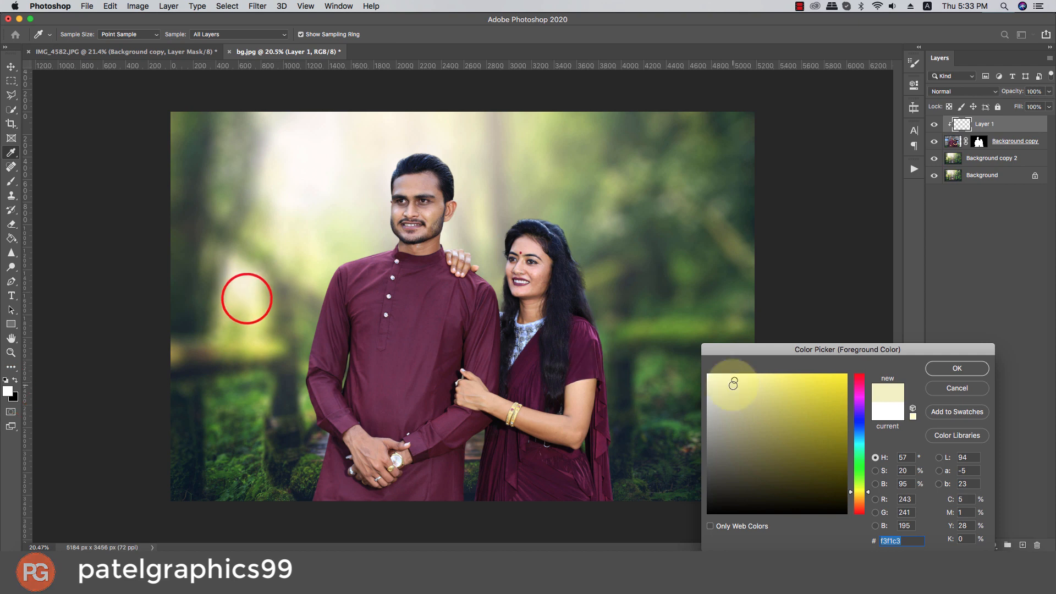
pyautogui.moveTo(737, 377); pyautogui.dragTo(750, 374)
pyautogui.click(344, 246)
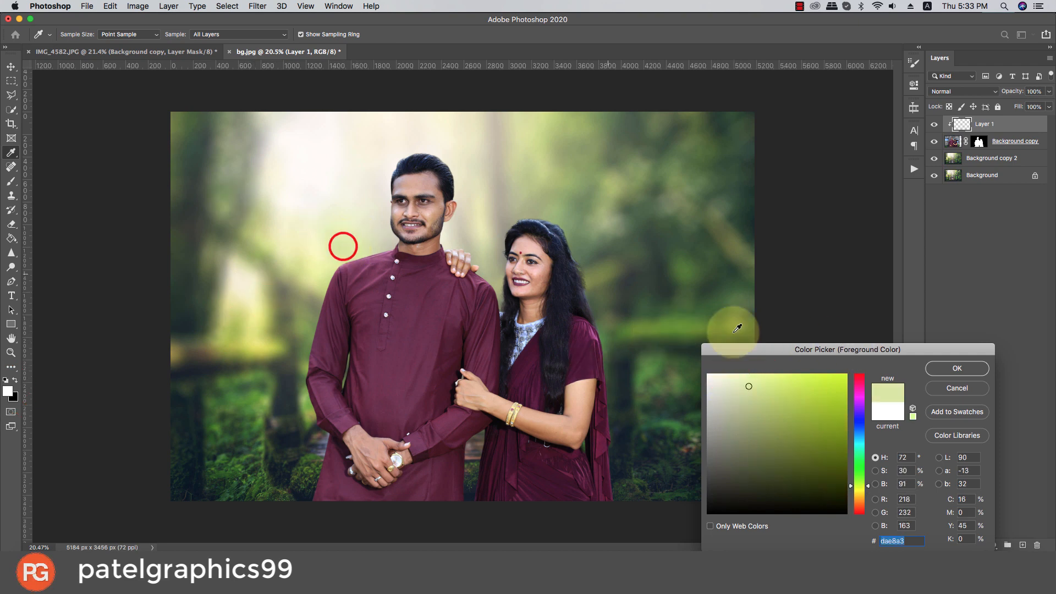
pyautogui.click(746, 375)
pyautogui.click(942, 365)
pyautogui.press('b')
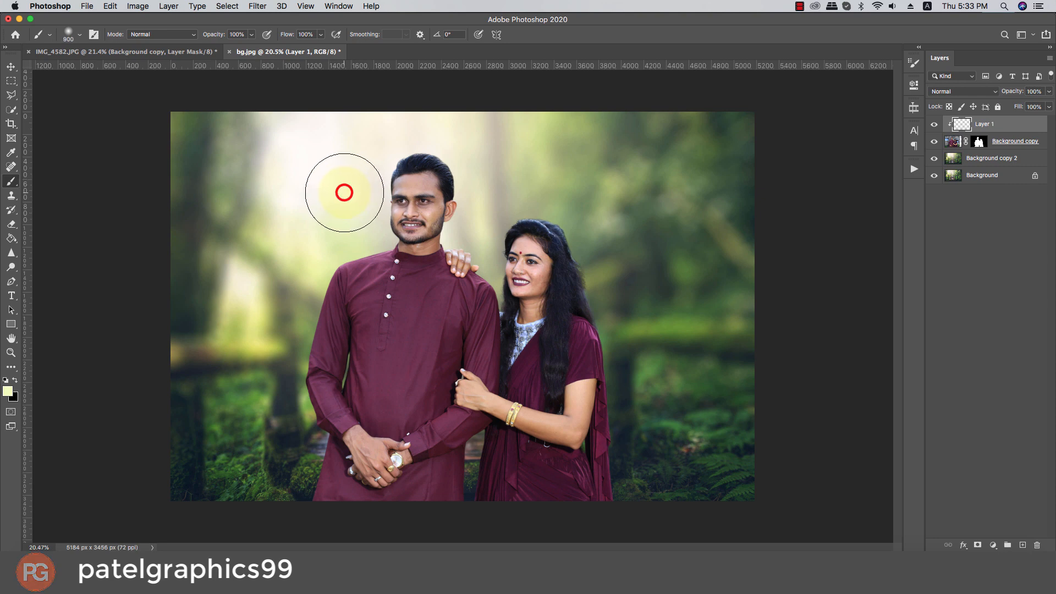
# - Paint a soft light glow on the clipped Layer 1 along the man's outer shoulder, sleeve and kurta edge with a 500 px brush
pyautogui.moveTo(346, 221); pyautogui.dragTo(278, 253)
pyautogui.press('[')
pyautogui.press('[')
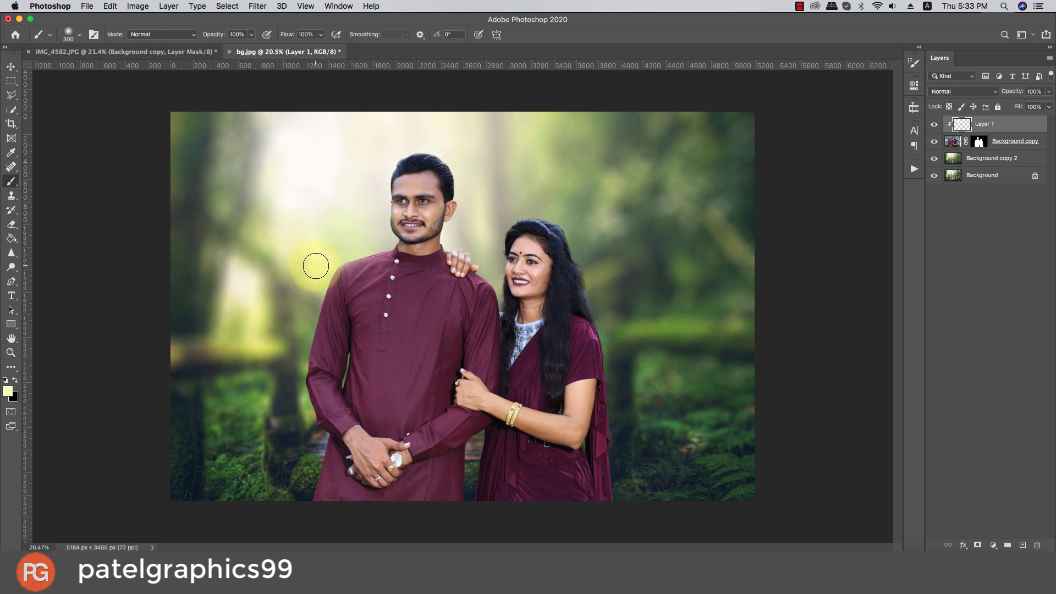
pyautogui.press(']')
pyautogui.press(']')
pyautogui.click(309, 265)
pyautogui.click(292, 323)
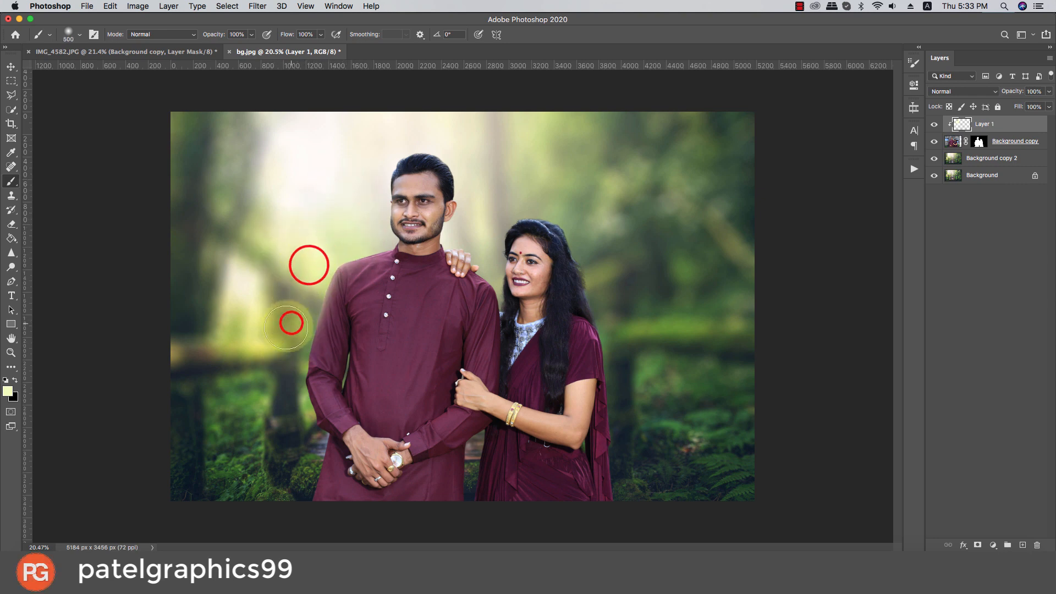
pyautogui.click(279, 357)
pyautogui.click(275, 380)
pyautogui.click(277, 400)
pyautogui.click(282, 411)
pyautogui.click(285, 425)
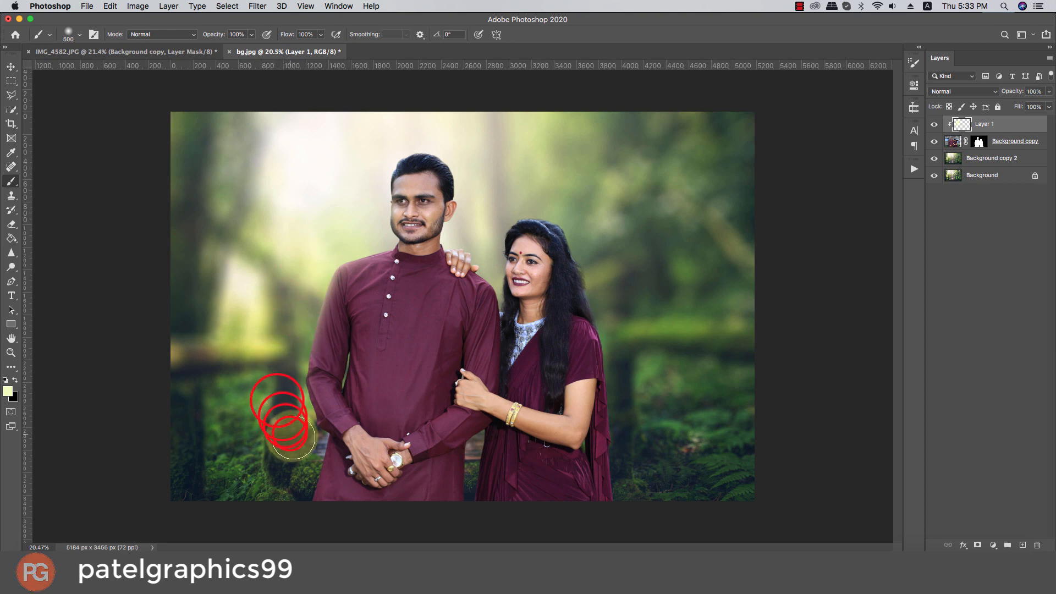
pyautogui.click(293, 455)
pyautogui.click(290, 476)
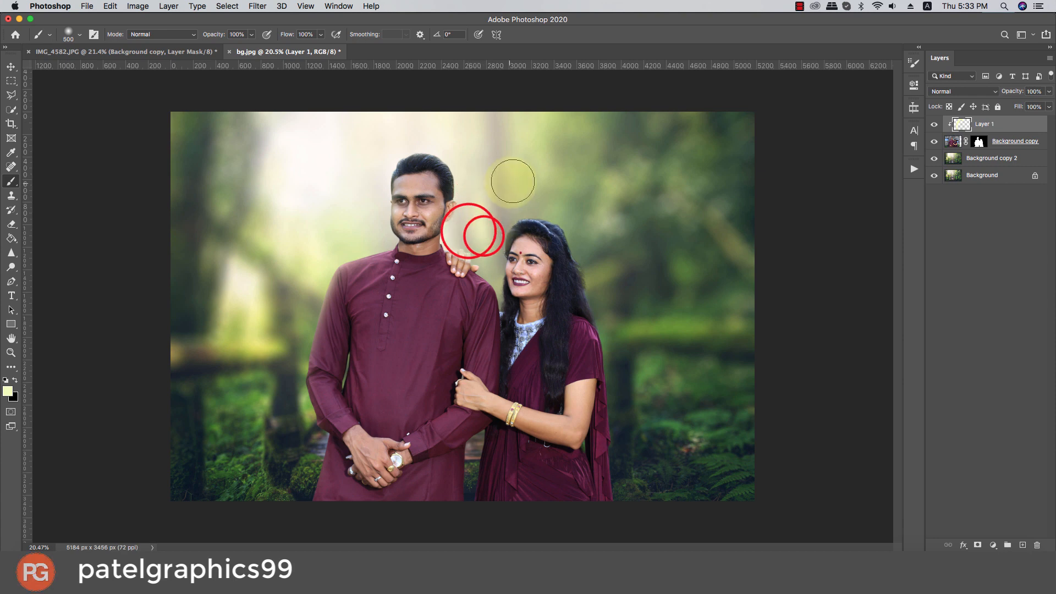
# - Undo the last glow stroke and paint light around the woman's head and outer hair edge with a smaller 200–300 px brush
pyautogui.press('super+z')
pyautogui.press('[')
pyautogui.press('[')
pyautogui.press('[')
pyautogui.press('[')
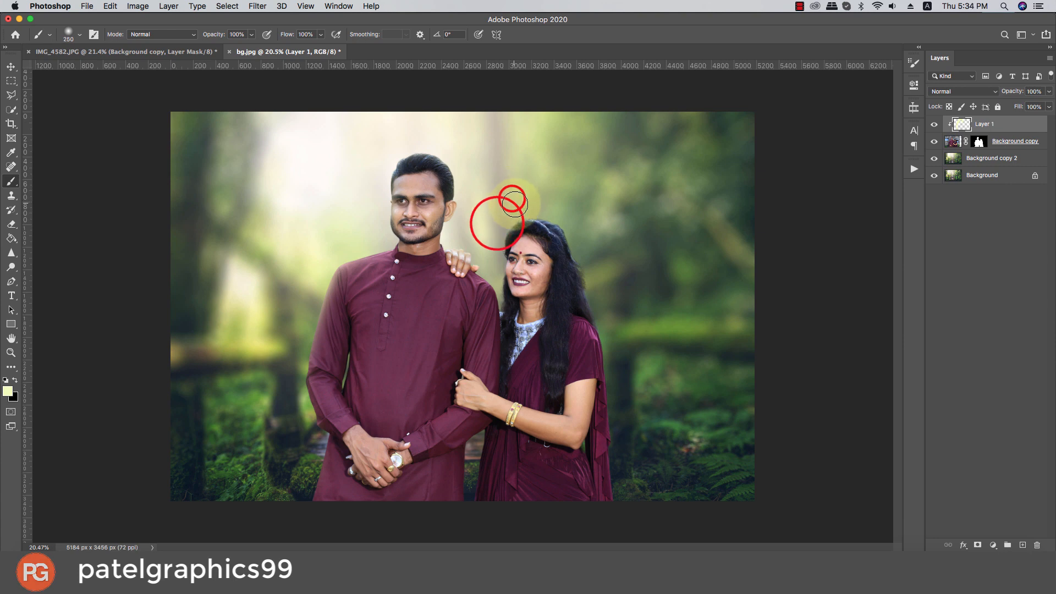
pyautogui.press(']')
pyautogui.click(599, 232)
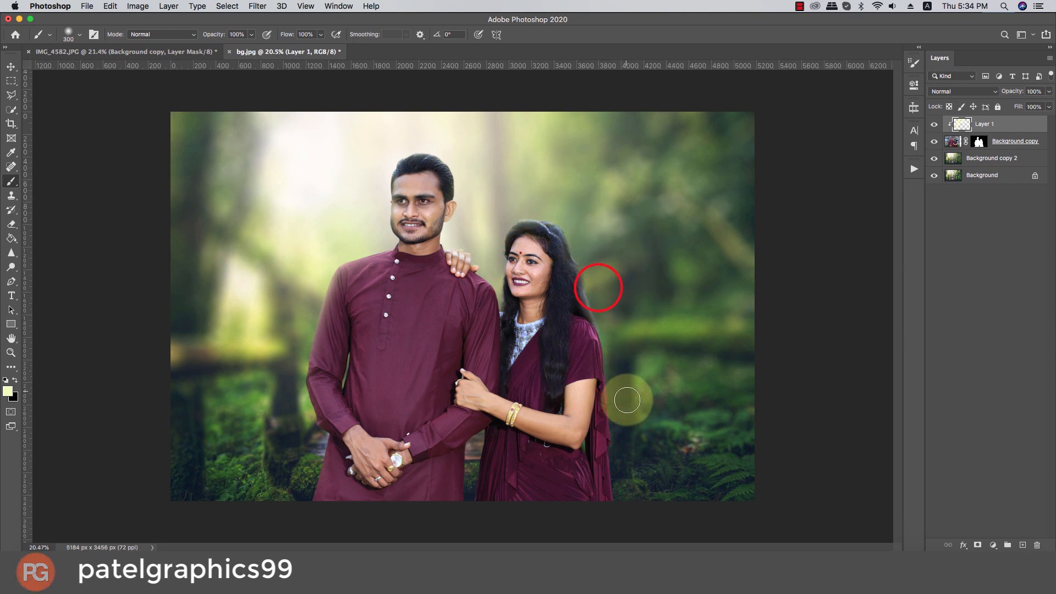
pyautogui.press('[')
pyautogui.press('[')
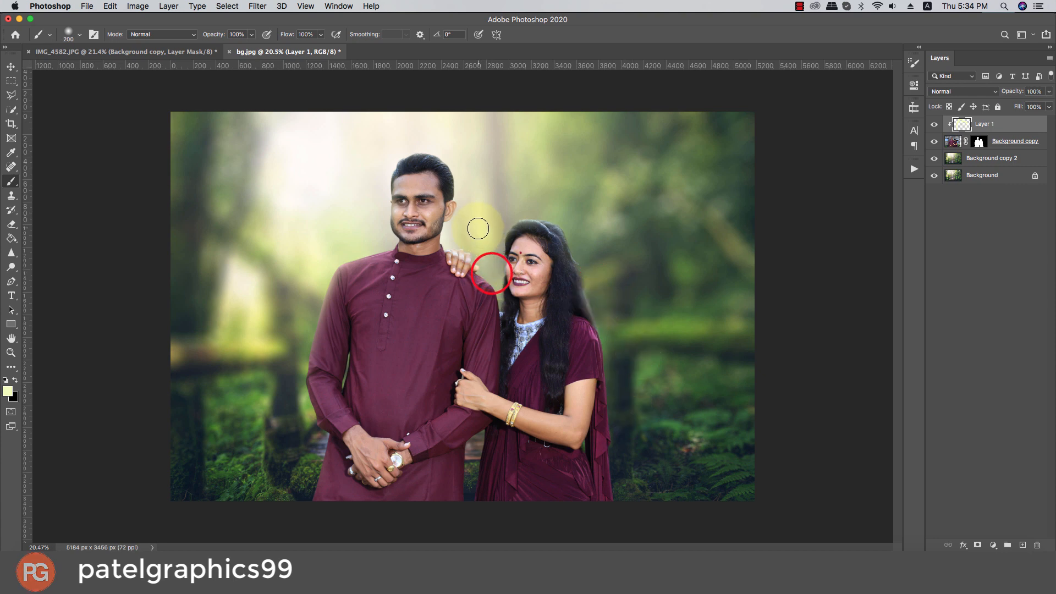
# - Undo the hard eraser stroke and soften the glow over the woman's forehead and hair using a soft 400 px eraser
pyautogui.press('e')
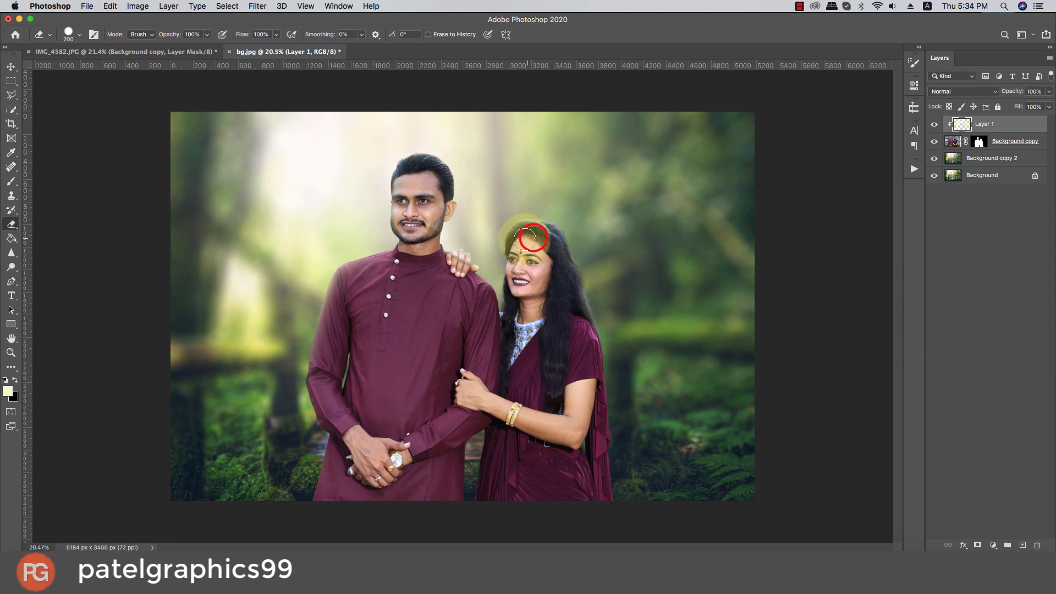
pyautogui.press('super+z')
pyautogui.rightClick(526, 238)
pyautogui.click(582, 367)
pyautogui.click(519, 249)
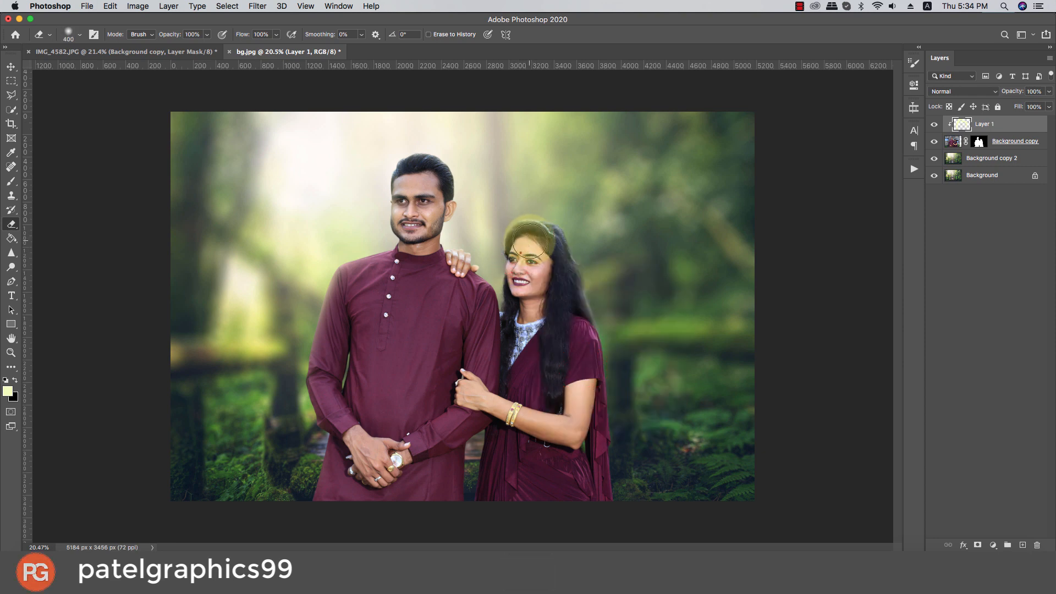
pyautogui.scroll(-4, 493, 280)
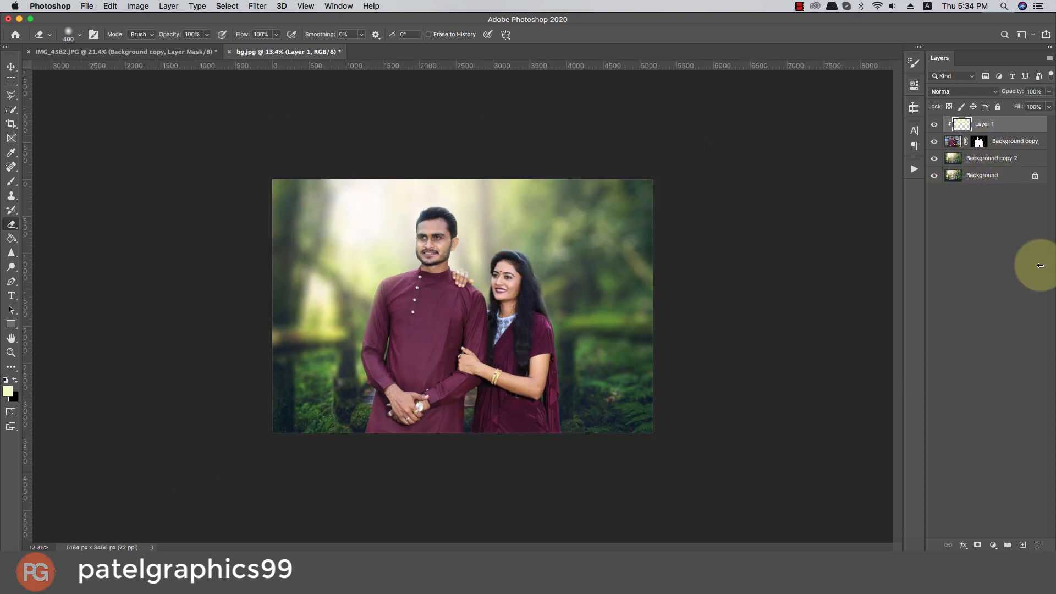
# - Add a clipped Layer 2 beneath Layer 1 and set the foreground color to a dark green (2b6a06) based on a sample of the foliage
pyautogui.click(1024, 546)
pyautogui.moveTo(1011, 123); pyautogui.dragTo(1012, 150)
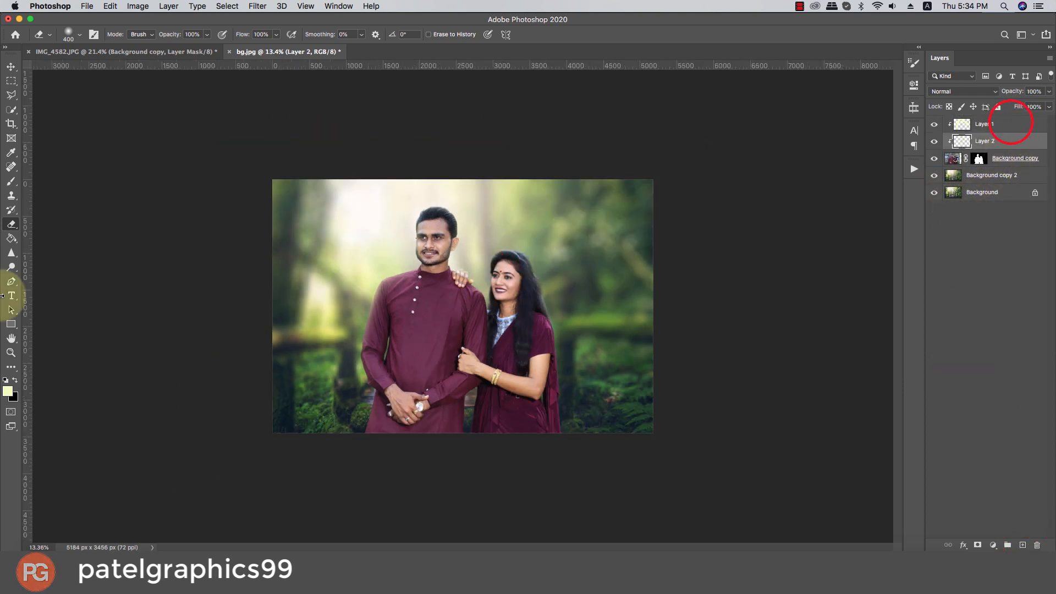
pyautogui.click(6, 393)
pyautogui.click(331, 397)
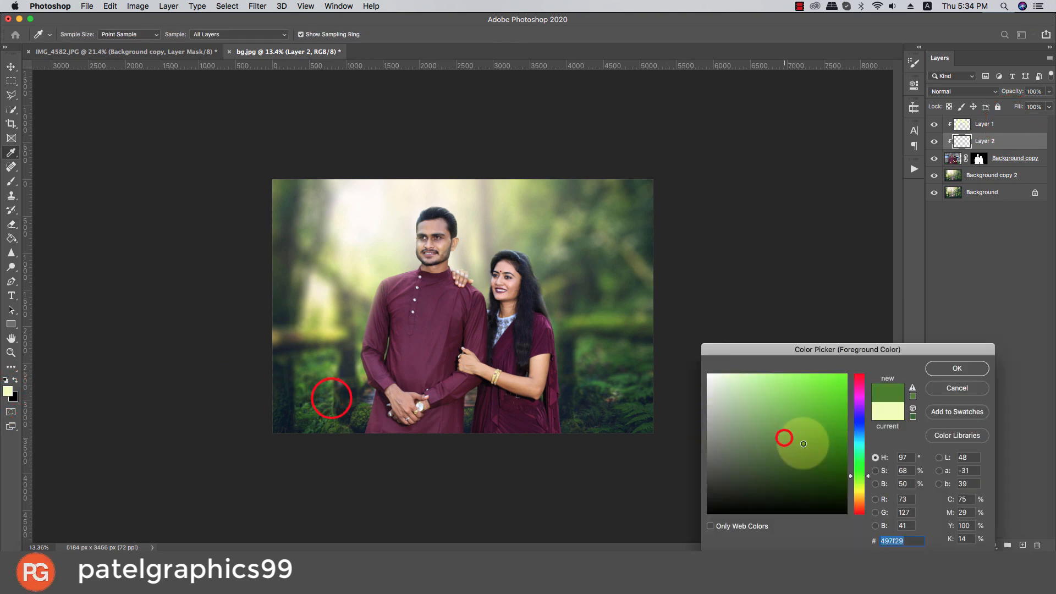
pyautogui.moveTo(784, 437); pyautogui.dragTo(814, 459)
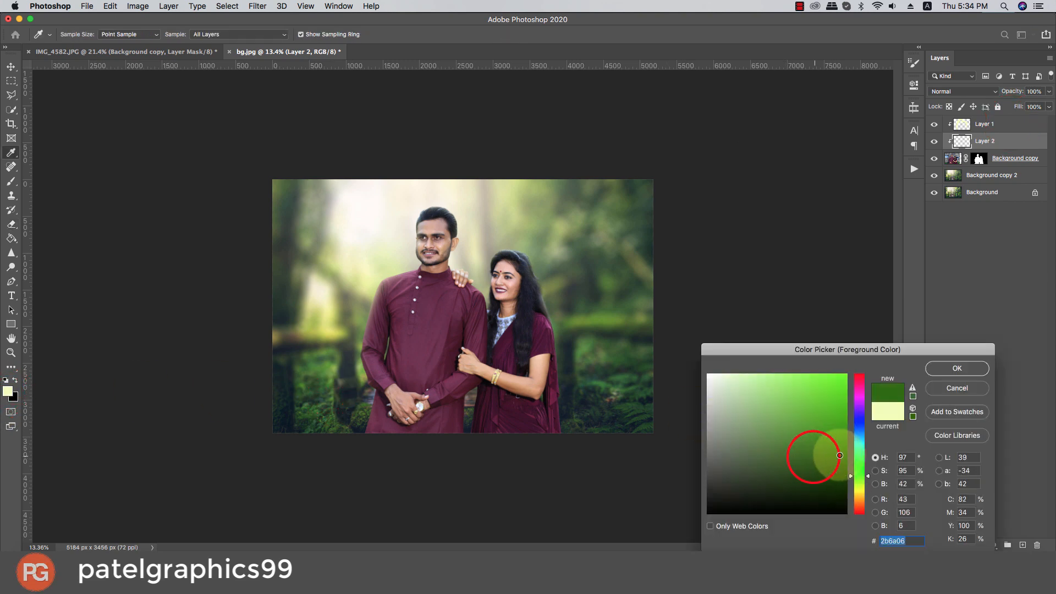
pyautogui.click(959, 367)
# - Paint soft dark green over the couple's lower outer edges on Layer 2 with an 800 px brush
pyautogui.press('e')
pyautogui.click(355, 391)
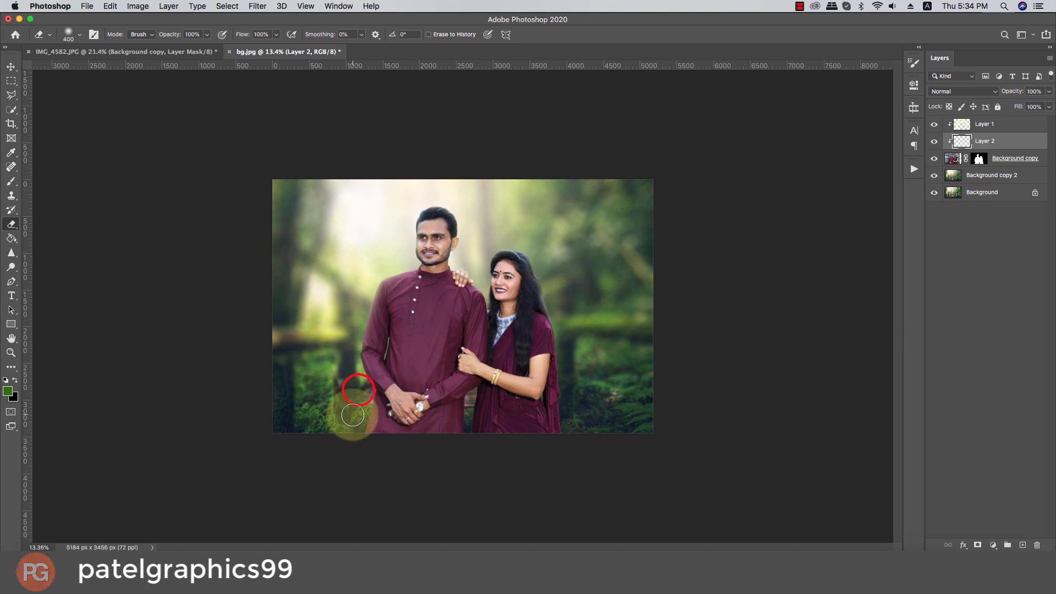
pyautogui.press(']')
pyautogui.press(']')
pyautogui.press(']')
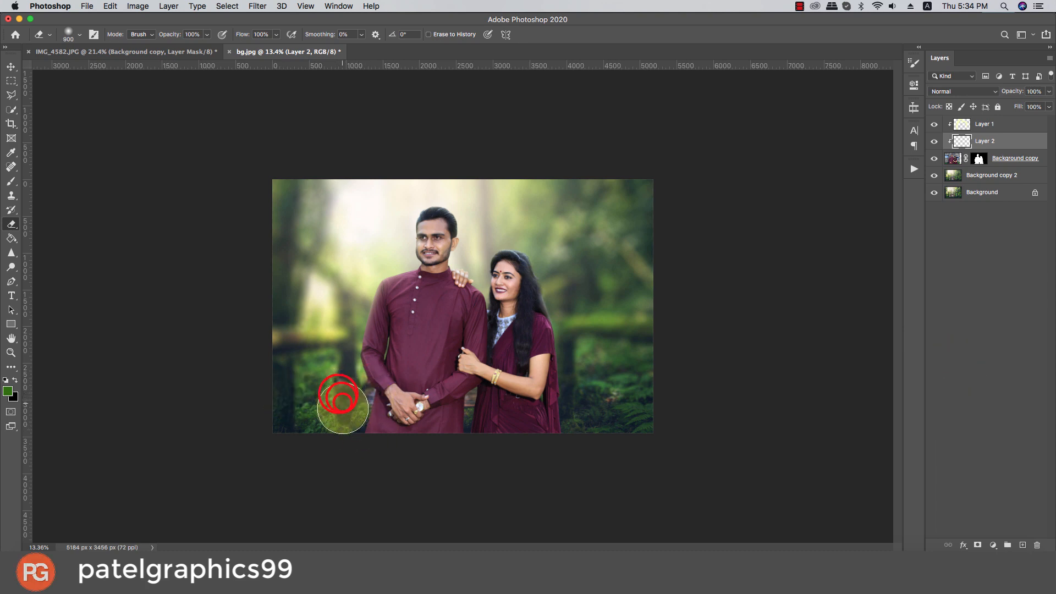
pyautogui.press('v')
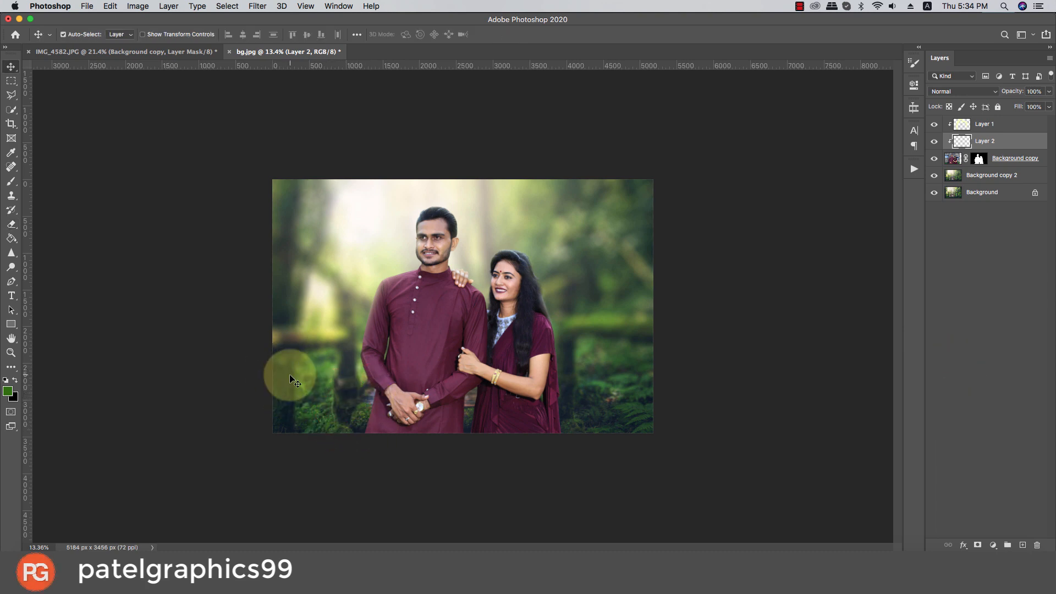
pyautogui.press('b')
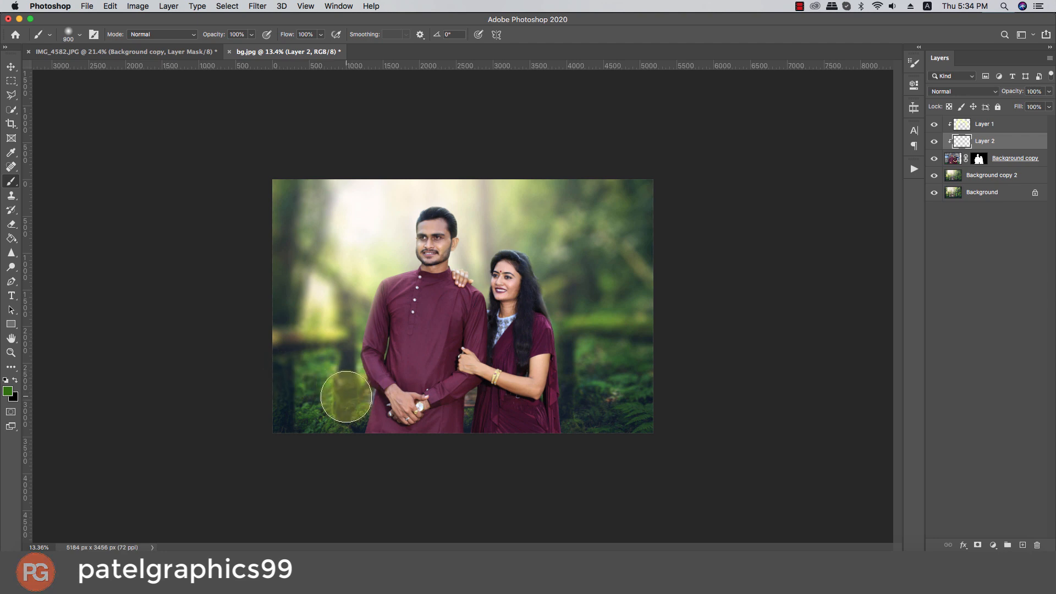
pyautogui.click(590, 363)
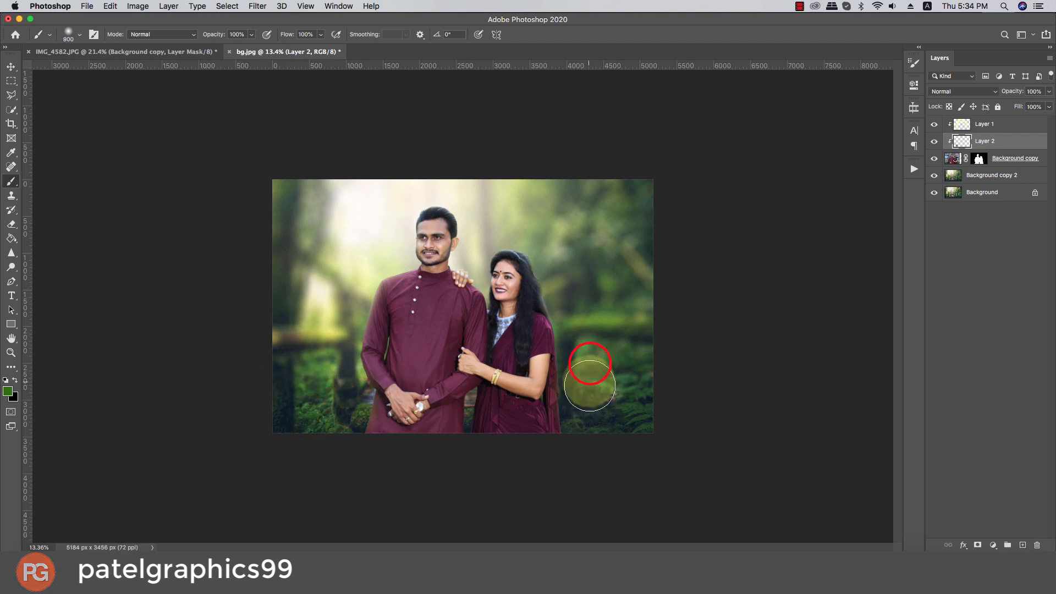
# - Set Layer 2's blend mode to Multiply and paint more green along the couple's lower edges, undoing the stroke between them
pyautogui.click(942, 92)
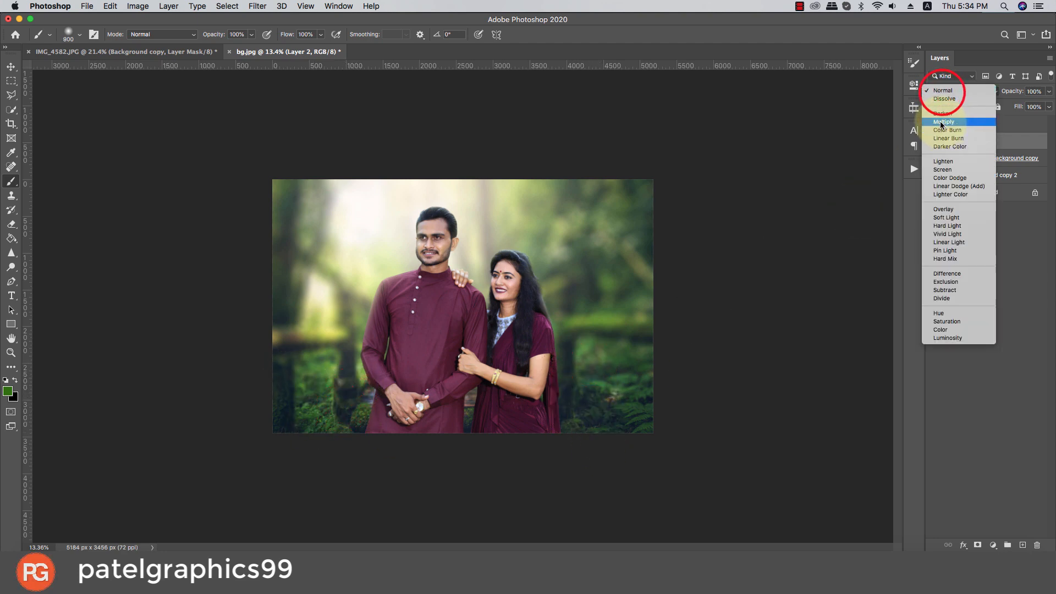
pyautogui.click(942, 122)
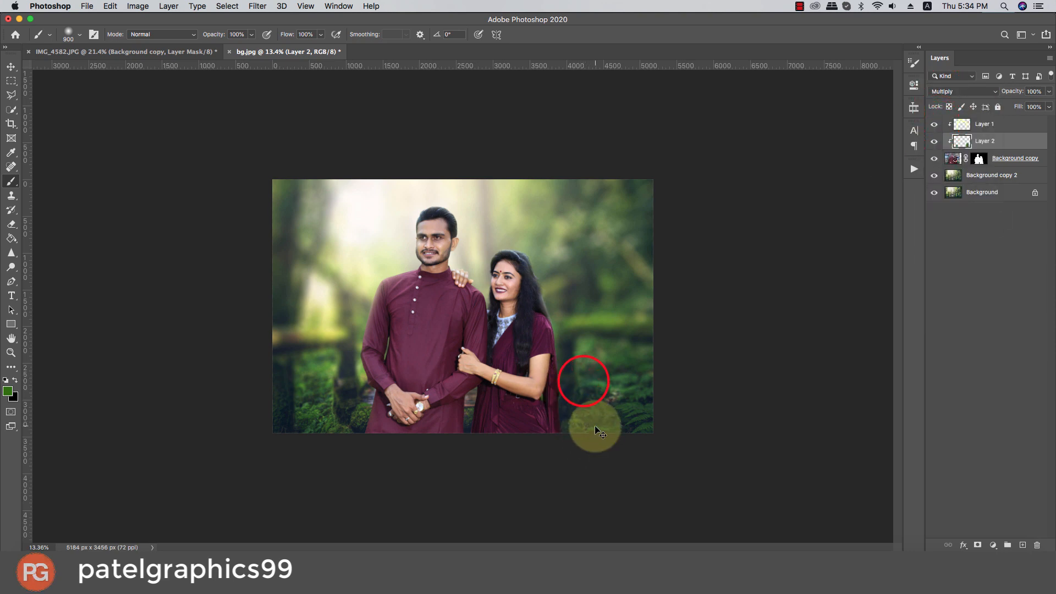
pyautogui.click(334, 409)
pyautogui.click(466, 407)
pyautogui.press('super+z')
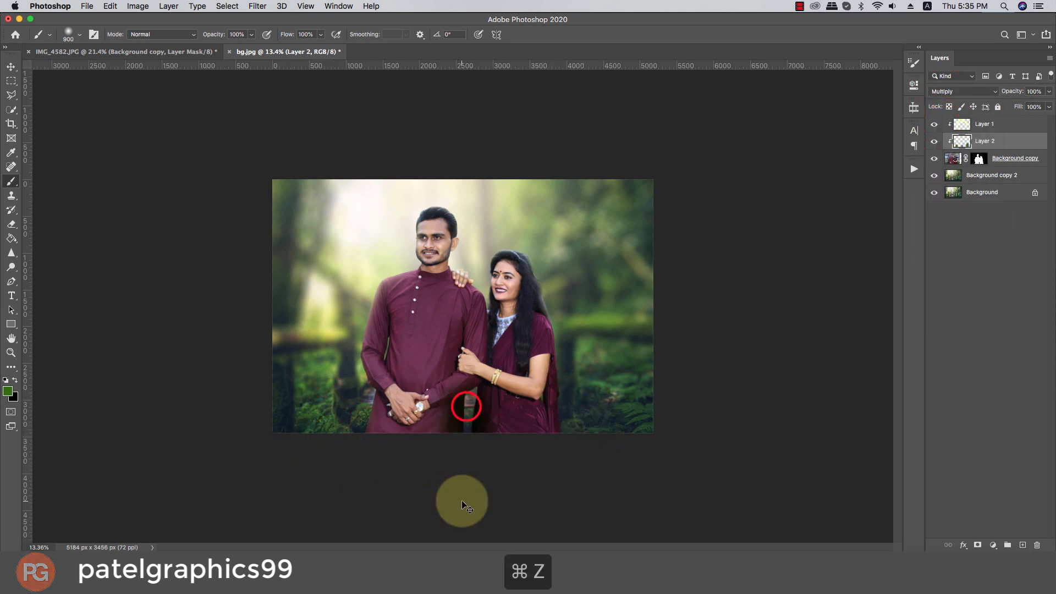
# - Lower the brush opacity to 38% and paint green shading between the couple and at their base, using 600 px and 1500 px brushes
pyautogui.click(251, 34)
pyautogui.click(220, 48)
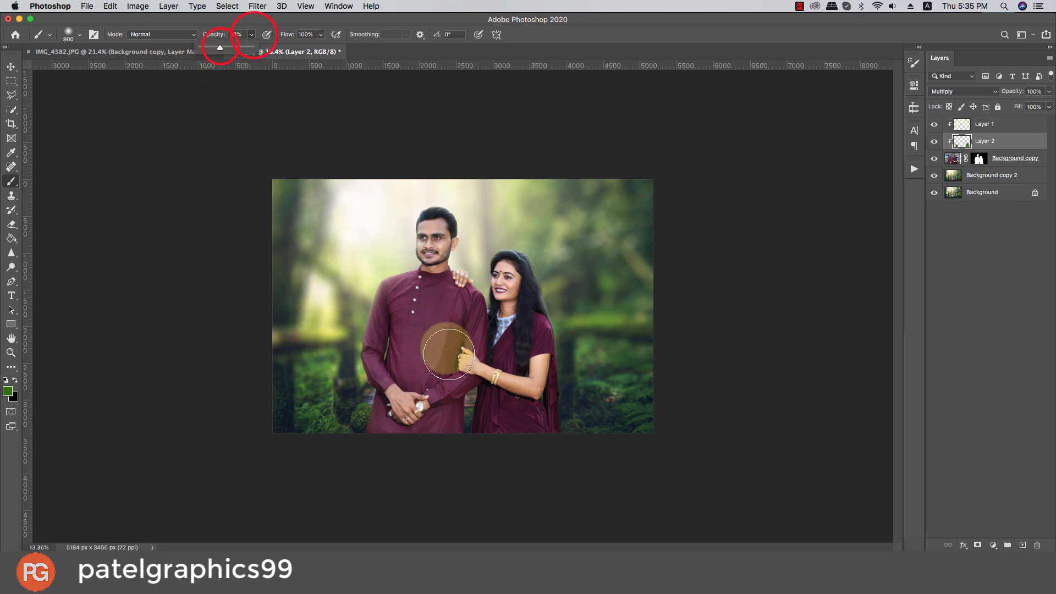
pyautogui.press('[')
pyautogui.press('[')
pyautogui.press('[')
pyautogui.moveTo(473, 395); pyautogui.dragTo(465, 465)
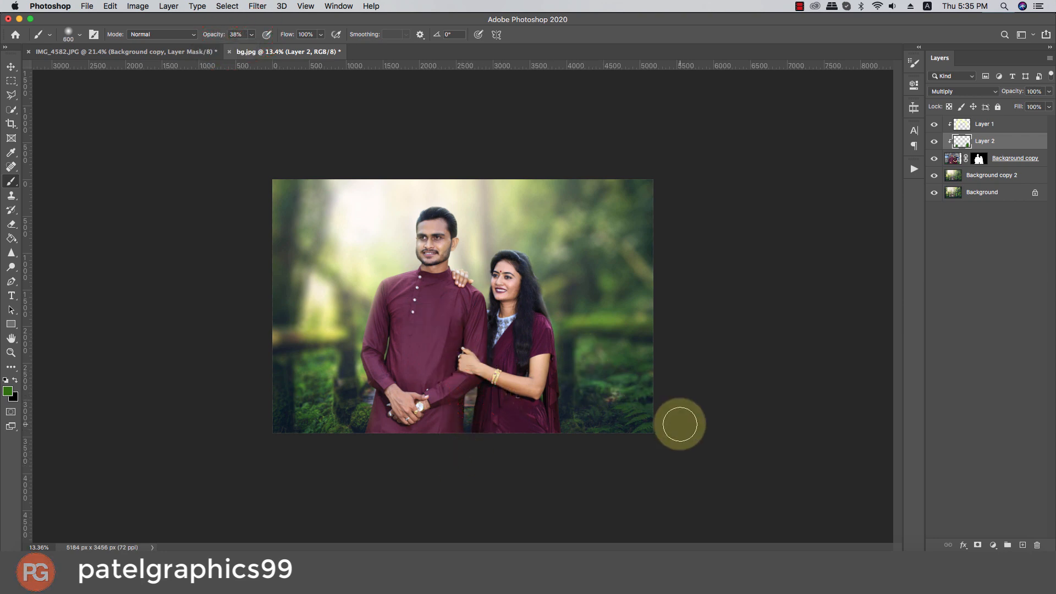
pyautogui.press(']')
pyautogui.press(']')
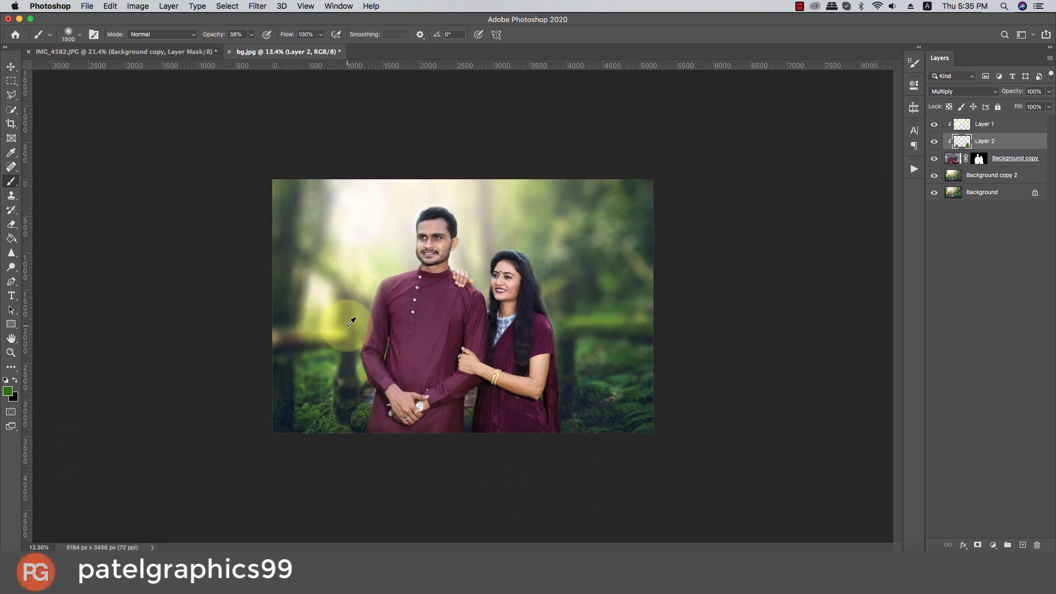
# - Erase excess glow from the man's chest on Layer 1 with a 300 px eraser
pyautogui.scroll(5, 351, 321)
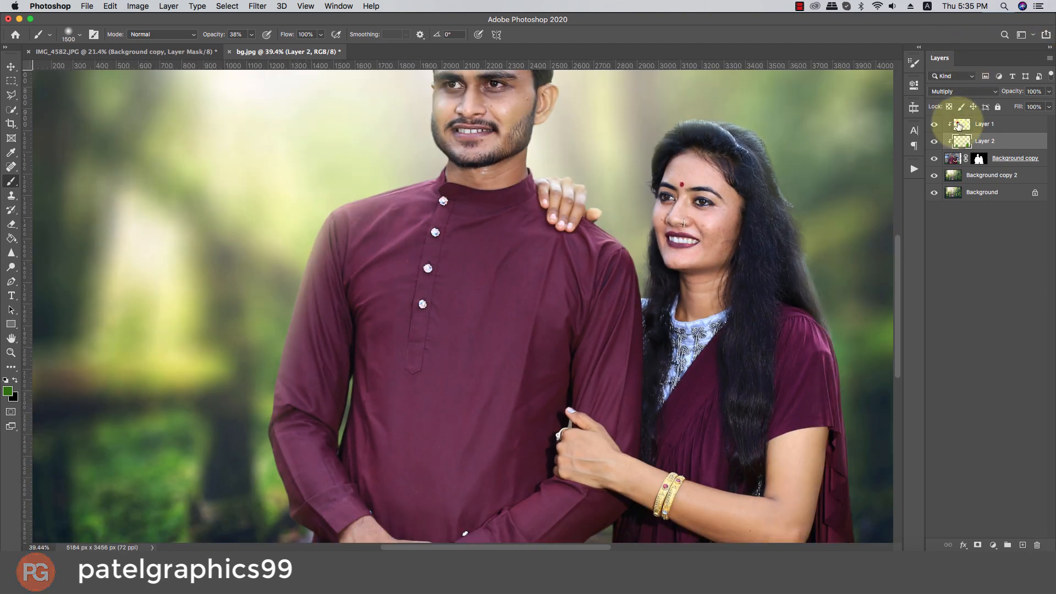
pyautogui.click(960, 124)
pyautogui.press('e')
pyautogui.moveTo(394, 291)
pyautogui.mouseDown()
pyautogui.moveTo(357, 230)
pyautogui.moveTo(308, 424)
pyautogui.moveTo(363, 235)
pyautogui.moveTo(468, 227)
pyautogui.moveTo(556, 260)
pyautogui.mouseUp()
pyautogui.scroll(-7, 556, 255)
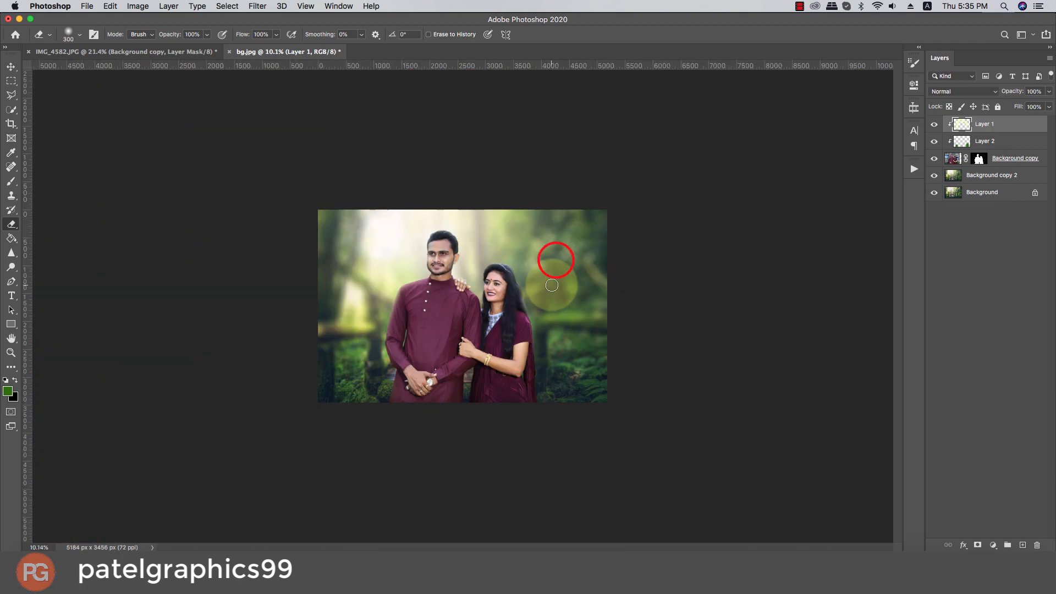
pyautogui.scroll(2, 553, 255)
pyautogui.scroll(-3, 423, 242)
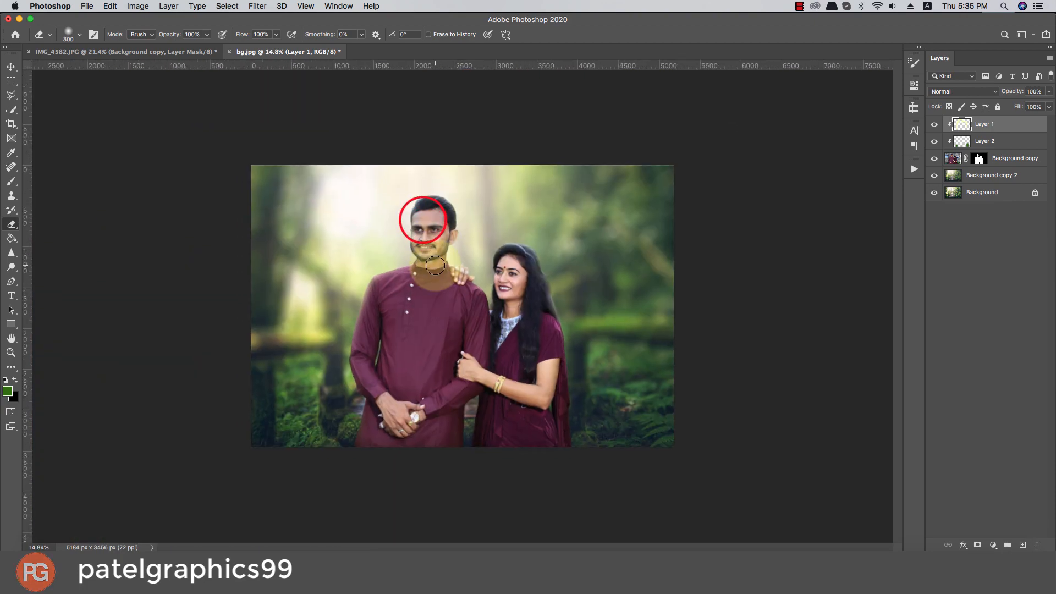
pyautogui.scroll(2, 462, 297)
pyautogui.click(1011, 130)
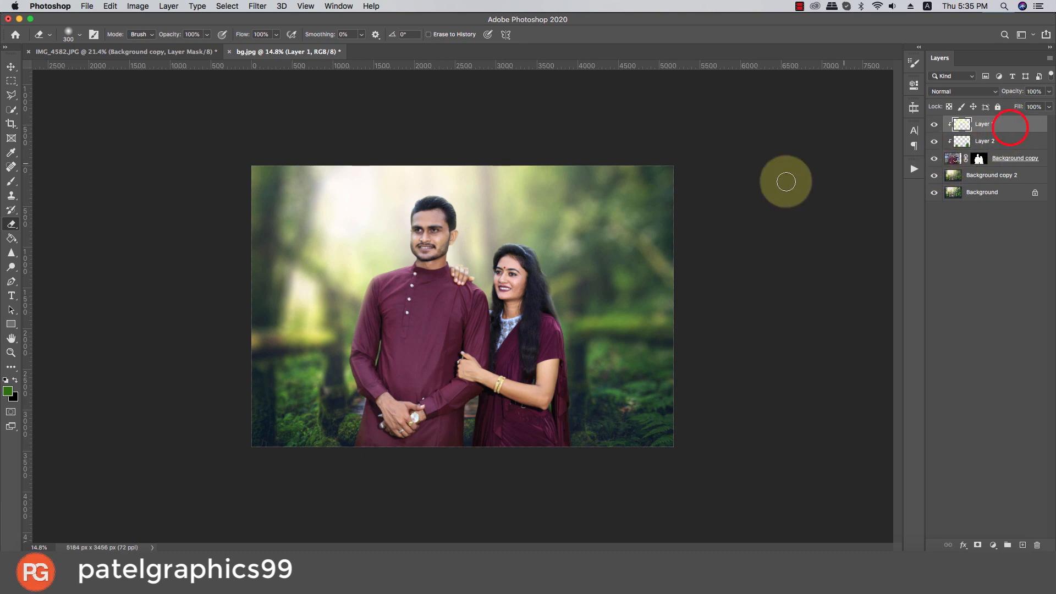
# - Clean up the fringe along the woman's outer hair edge on the Background copy layer mask with the 300 px eraser
pyautogui.scroll(8, 548, 266)
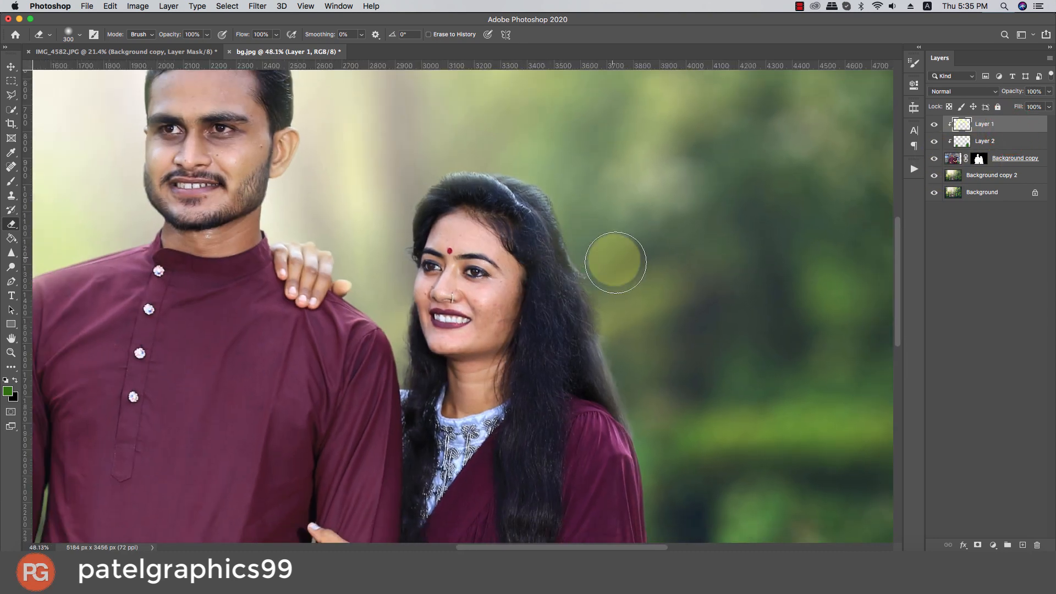
pyautogui.click(979, 159)
pyautogui.moveTo(611, 272)
pyautogui.mouseDown()
pyautogui.moveTo(630, 317)
pyautogui.moveTo(611, 273)
pyautogui.mouseUp()
pyautogui.moveTo(652, 363)
pyautogui.mouseDown()
pyautogui.moveTo(668, 410)
pyautogui.moveTo(645, 350)
pyautogui.moveTo(672, 430)
pyautogui.mouseUp()
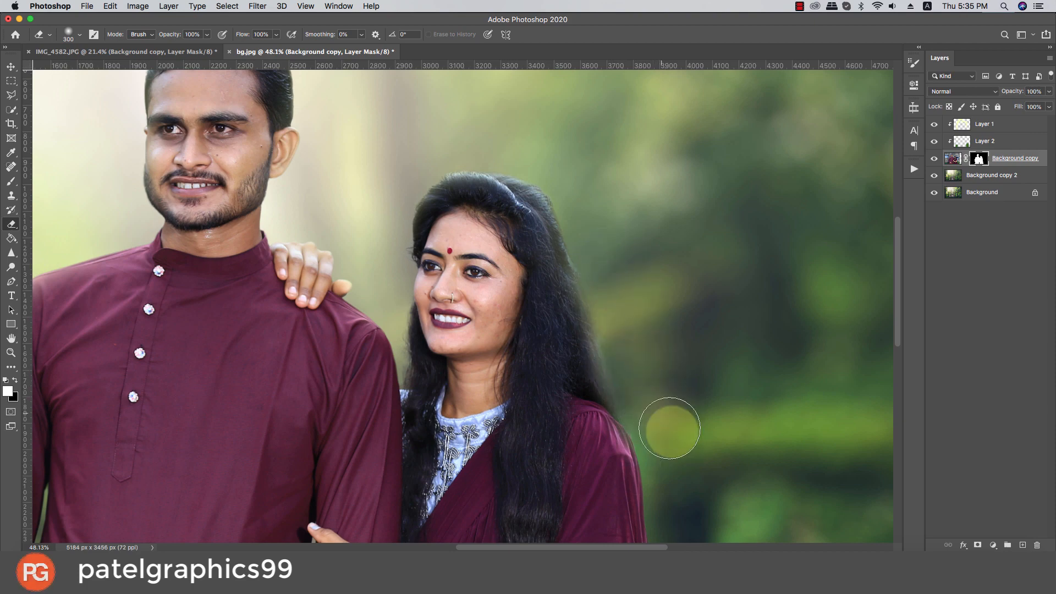
pyautogui.scroll(-5, 672, 386)
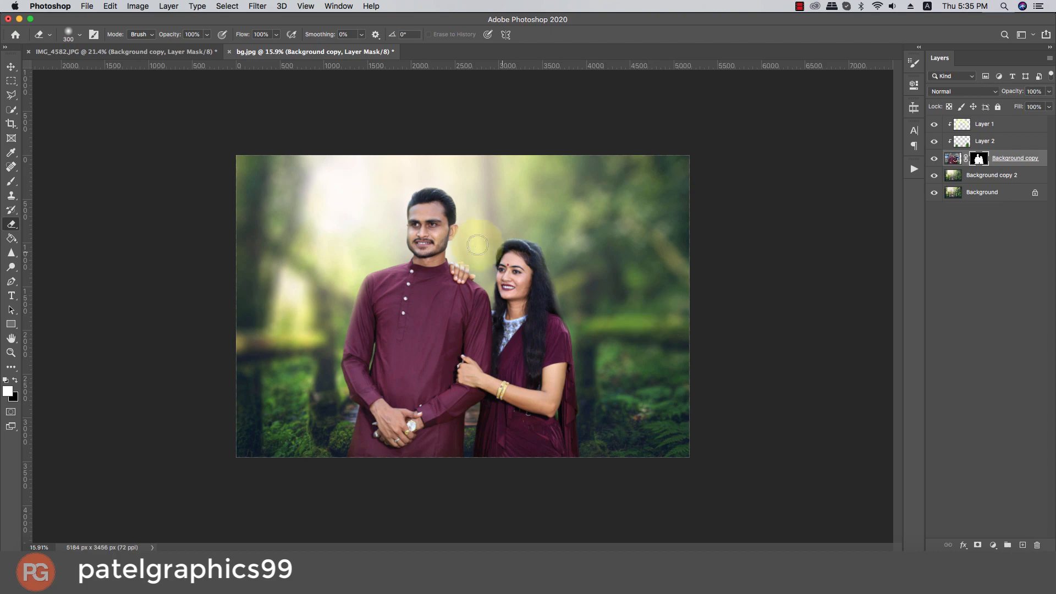
pyautogui.scroll(5, 484, 275)
pyautogui.scroll(-3, 489, 290)
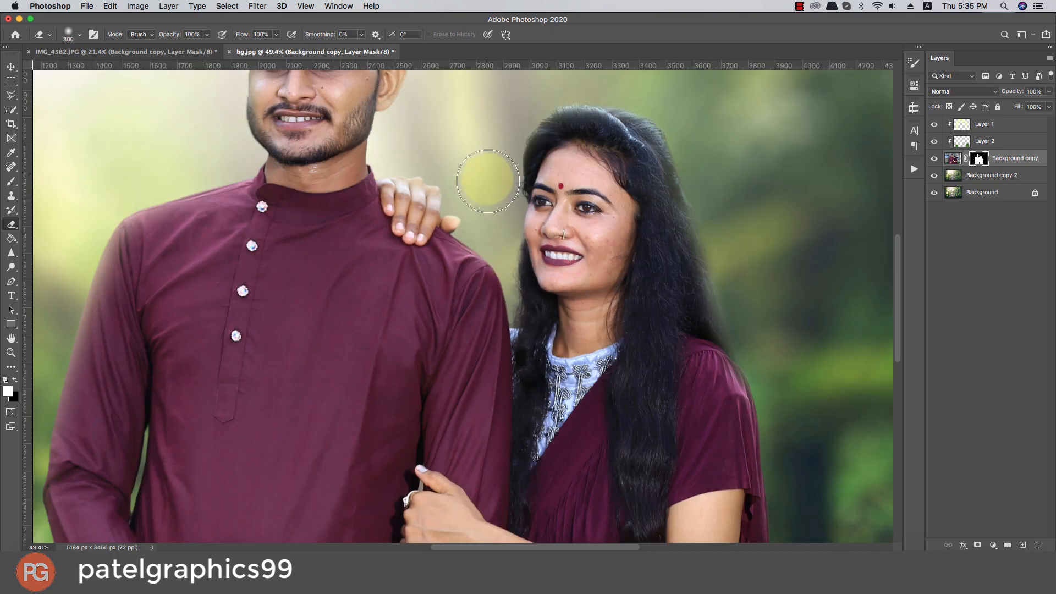
pyautogui.scroll(-3, 487, 181)
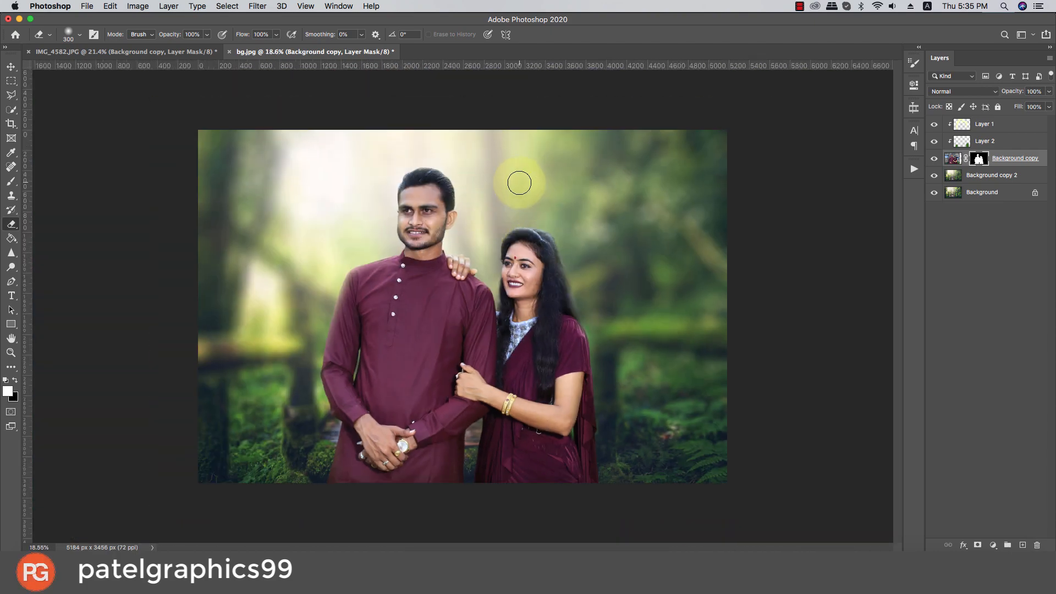
pyautogui.scroll(-1, 491, 218)
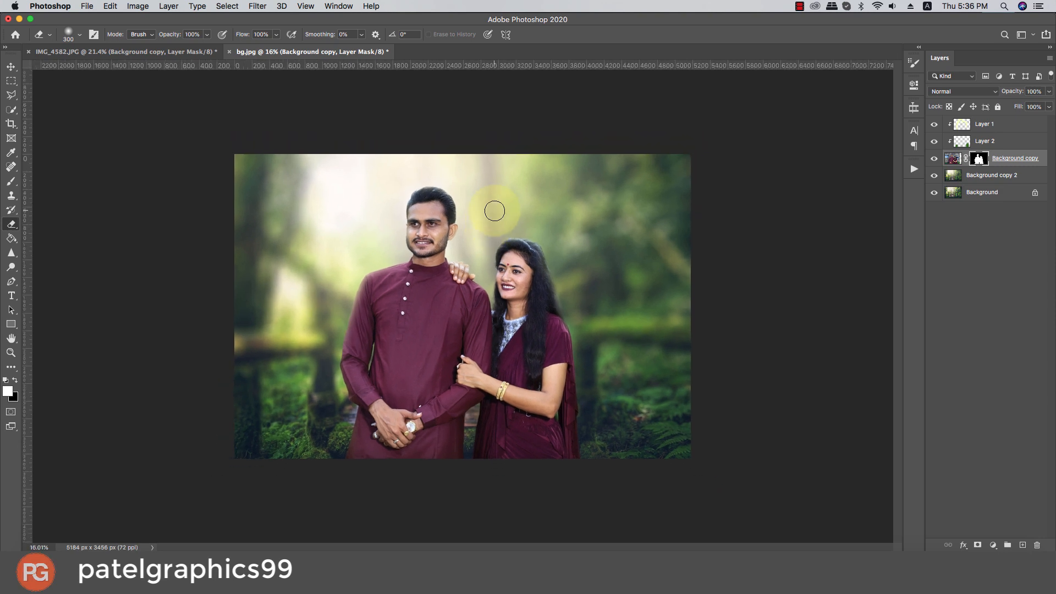
pyautogui.scroll(-1, 558, 295)
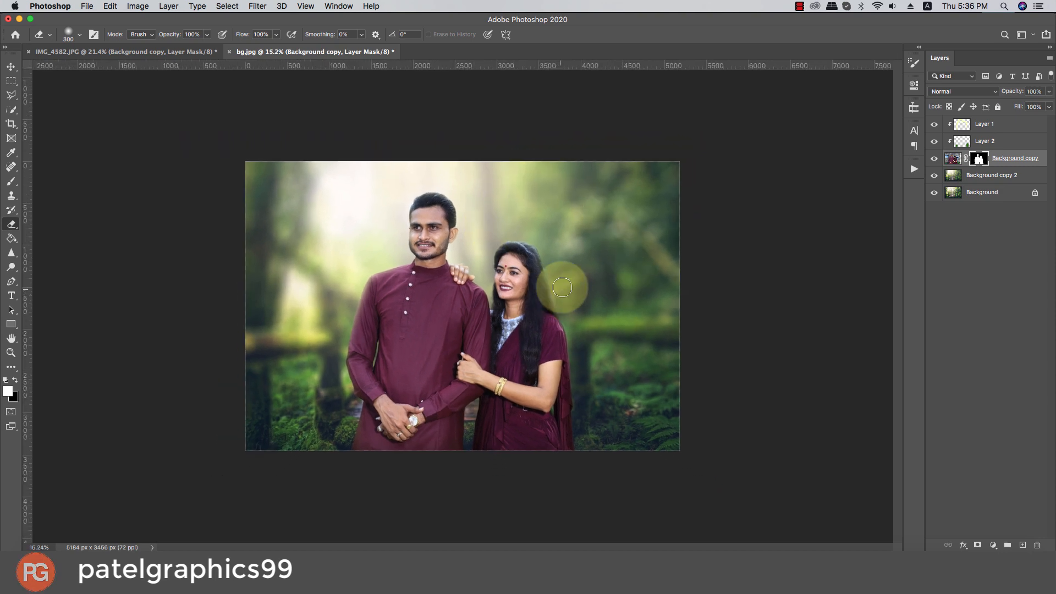
# - Add a new empty Layer 3 above Layer 1 and get the Brush tool ready for painting on it
pyautogui.click(988, 125)
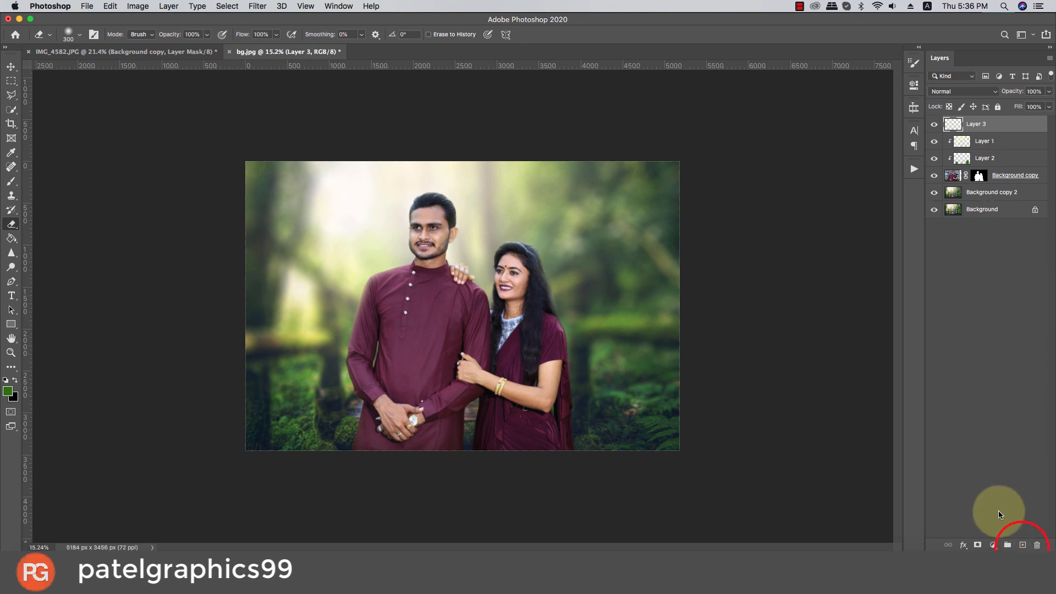
pyautogui.press('v')
pyautogui.click(800, 6)
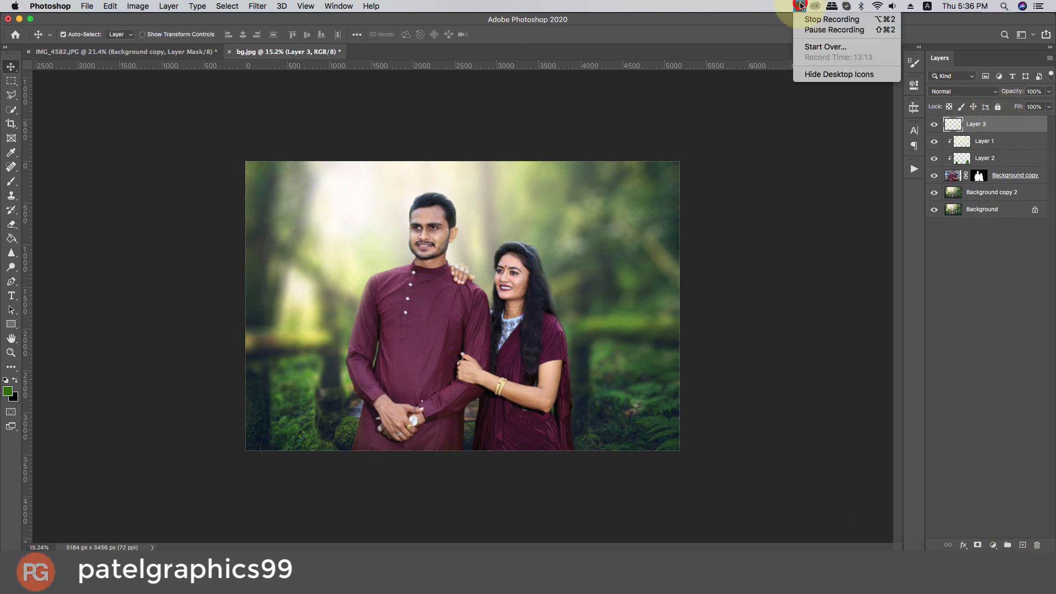
pyautogui.click(1002, 123)
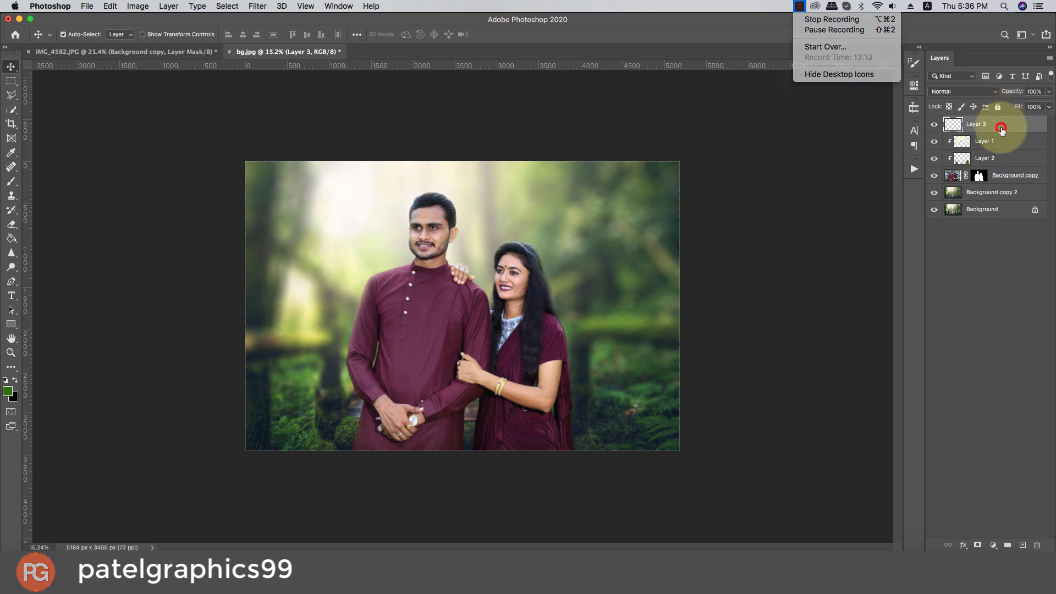
pyautogui.press('b')
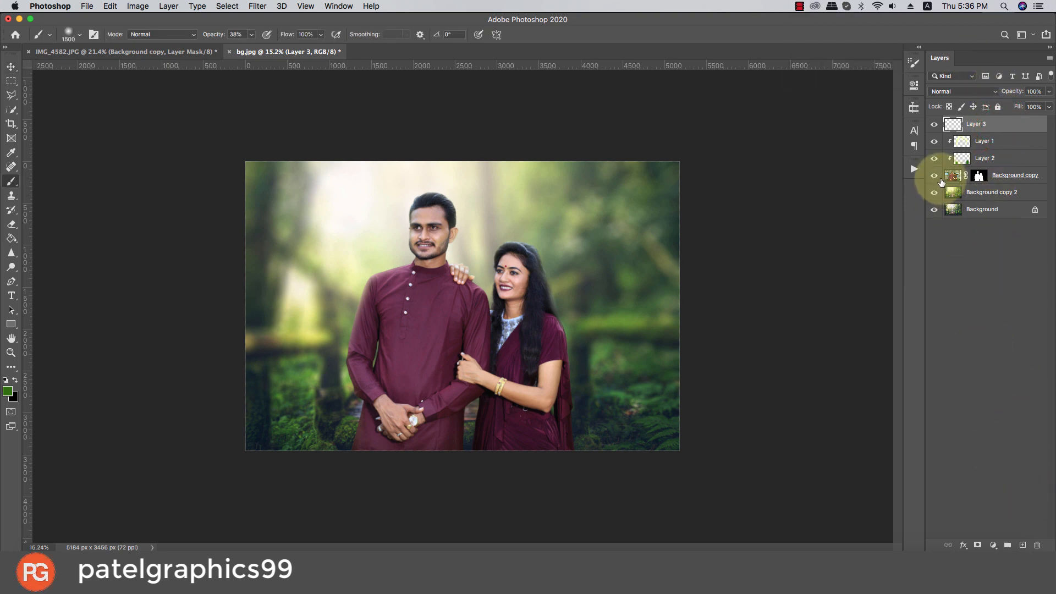
# - Paint soft black shading along the picture's lower edge on Layer 3 with a 2200 px brush at 38% opacity
pyautogui.click(15, 379)
pyautogui.press(']')
pyautogui.press(']')
pyautogui.press(']')
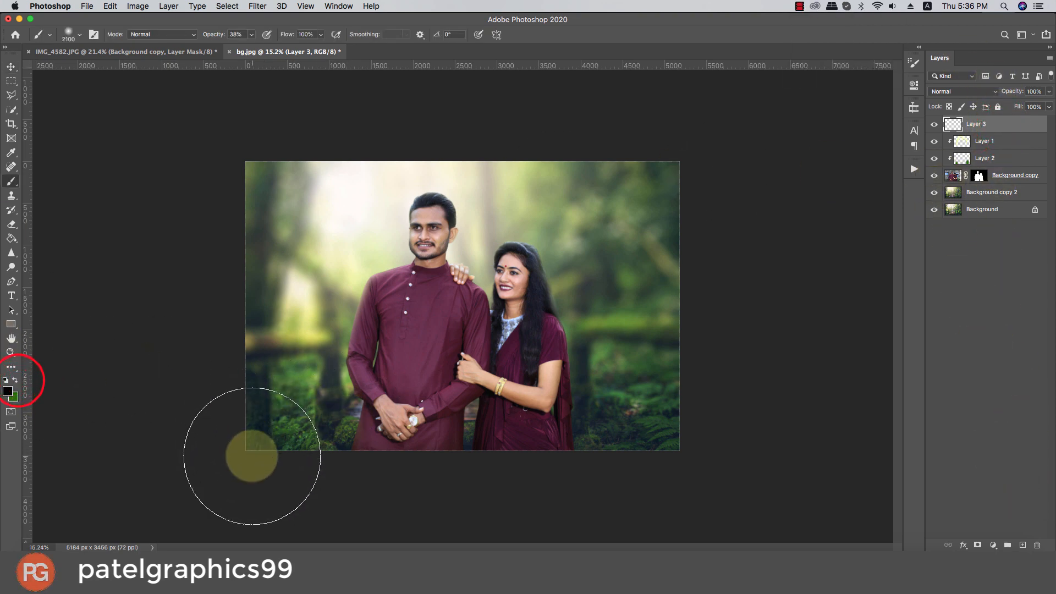
pyautogui.scroll(-5, 252, 446)
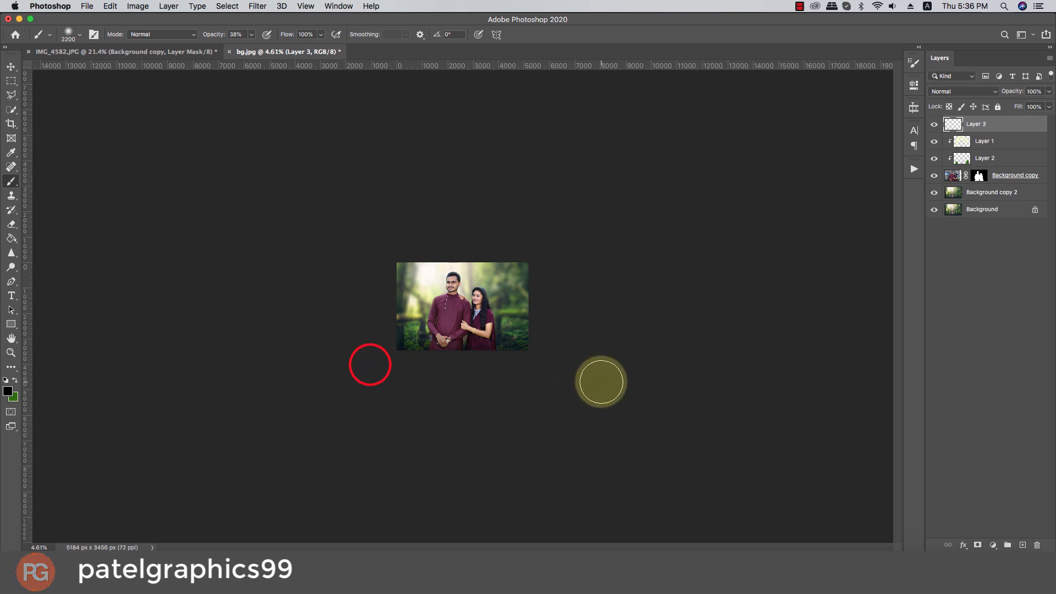
pyautogui.scroll(4, 493, 359)
# - Clip Layer 3 to the couple's layer, compare the shading on and off, and lower the layer's opacity to 61%
pyautogui.rightClick(1017, 126)
pyautogui.click(908, 279)
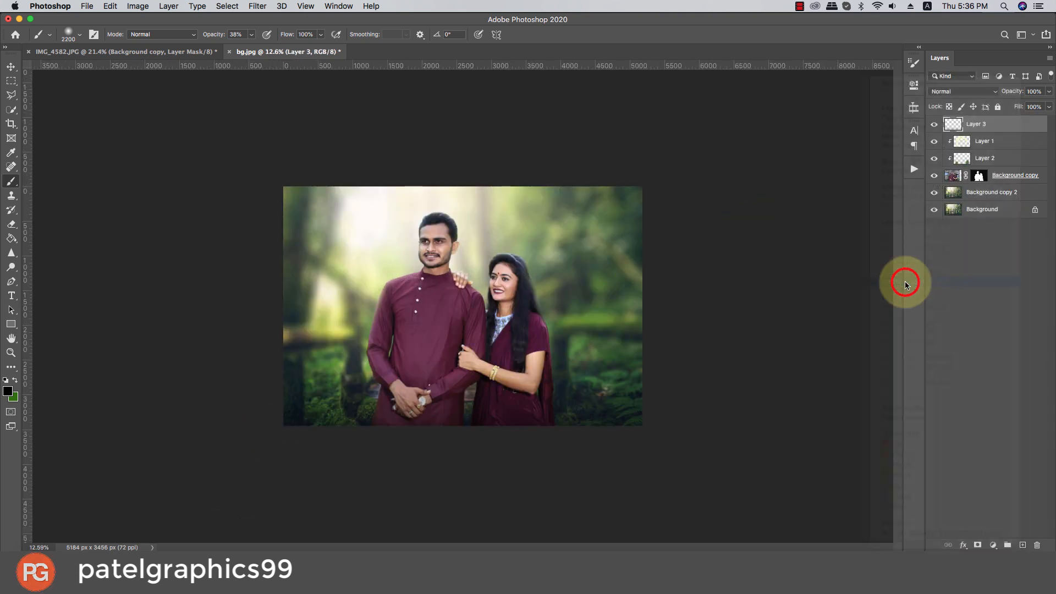
pyautogui.click(935, 124)
pyautogui.click(934, 125)
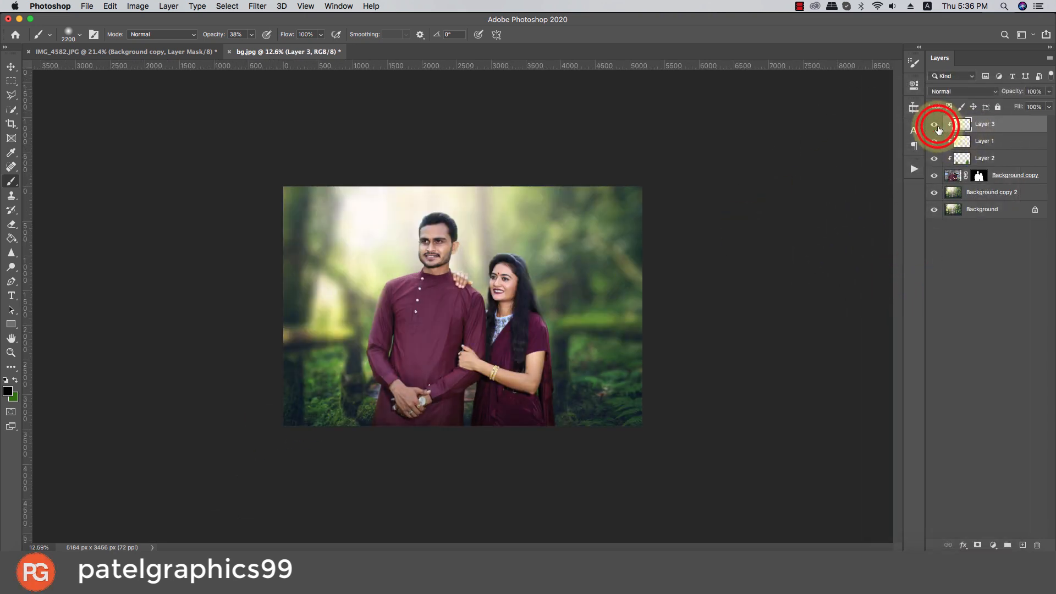
pyautogui.click(934, 124)
pyautogui.click(934, 124)
pyautogui.moveTo(1050, 91); pyautogui.dragTo(985, 111)
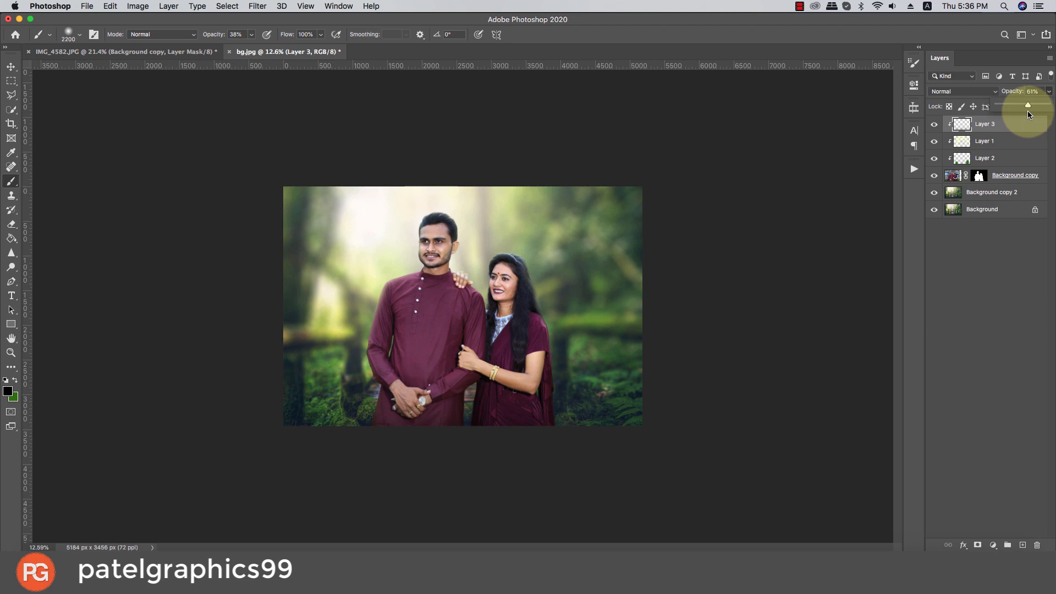
pyautogui.press('super+equal')
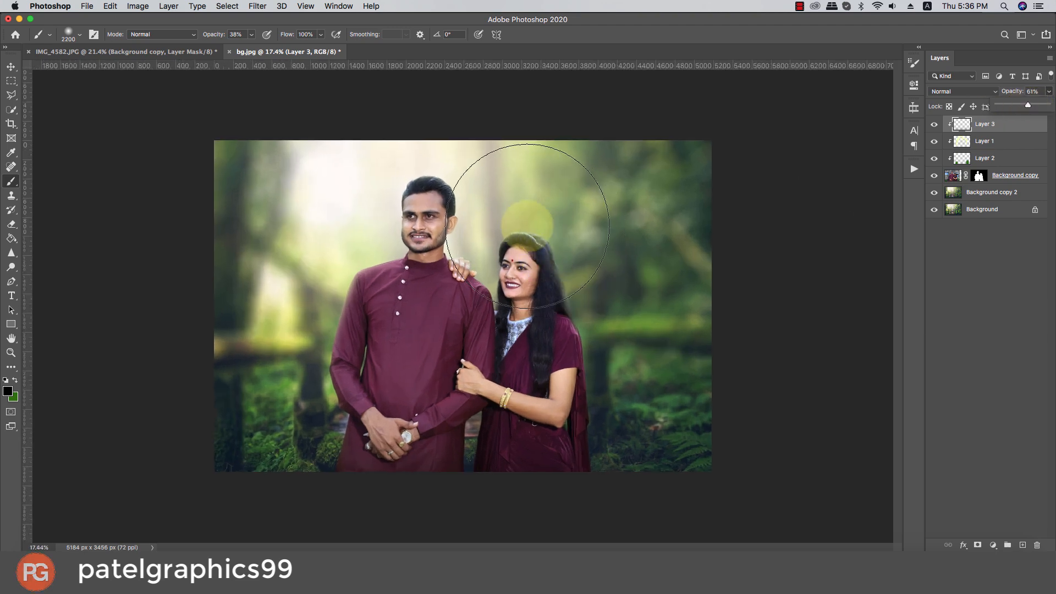
# - Duplicate the couple's masked Background copy layer, hide the original and open the duplicate in the Camera Raw filter
pyautogui.click(958, 175)
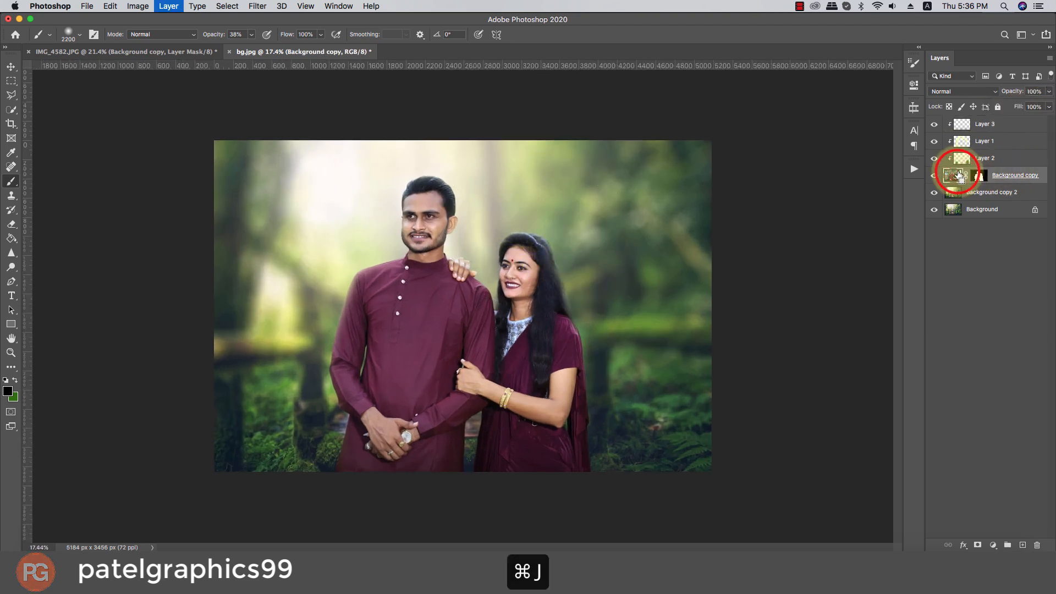
pyautogui.press('super+j')
pyautogui.click(934, 192)
pyautogui.click(254, 6)
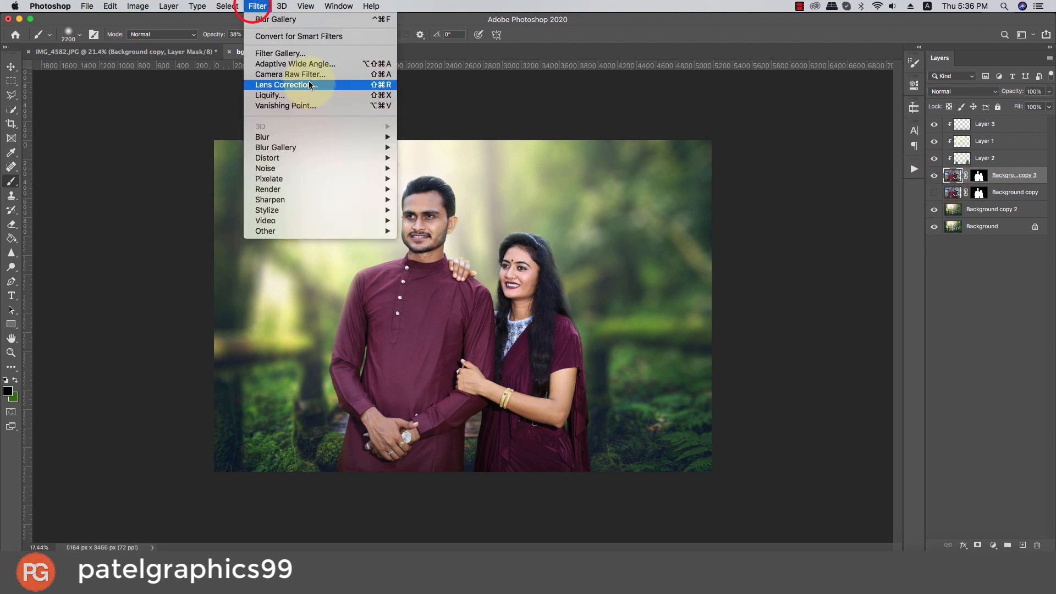
pyautogui.click(309, 77)
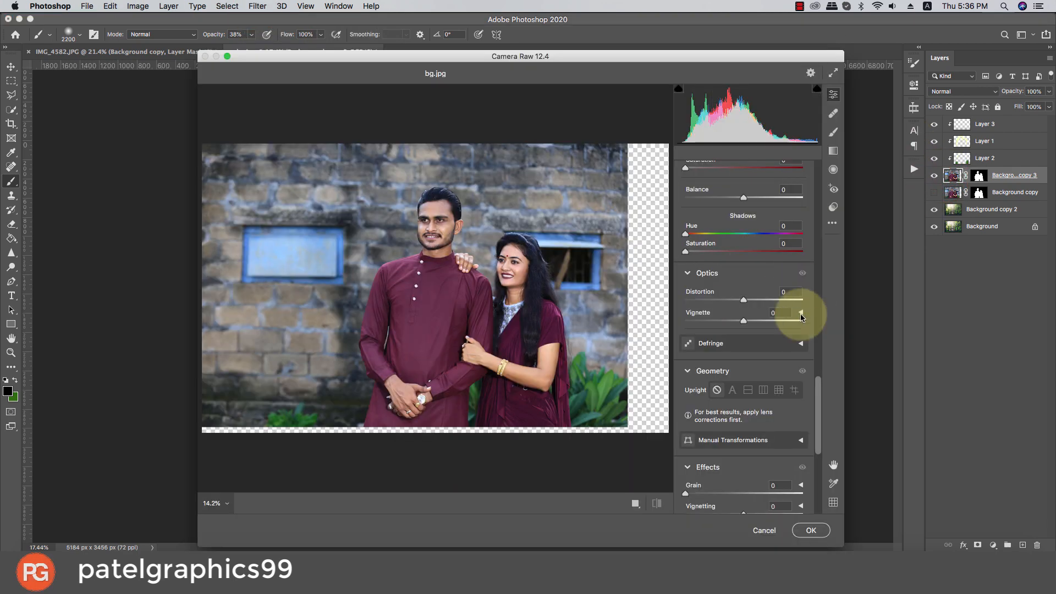
# - Apply the automatic tone adjustment to the couple, then set exposure to +0.15 and vibrance to +17
pyautogui.click(814, 390)
pyautogui.click(771, 172)
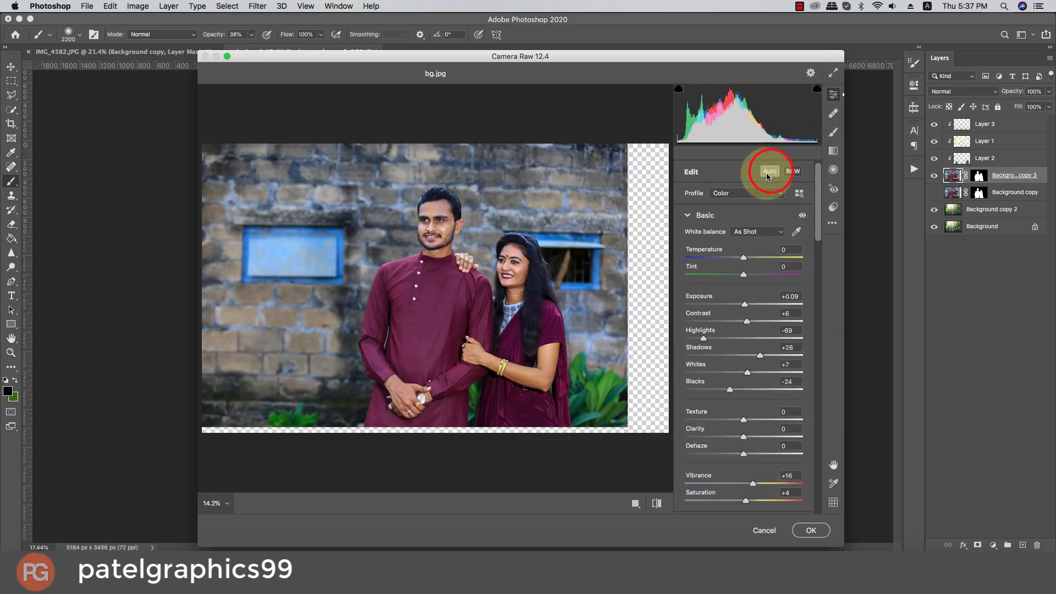
pyautogui.moveTo(819, 199)
pyautogui.mouseDown()
pyautogui.moveTo(817, 266)
pyautogui.moveTo(813, 205)
pyautogui.mouseUp()
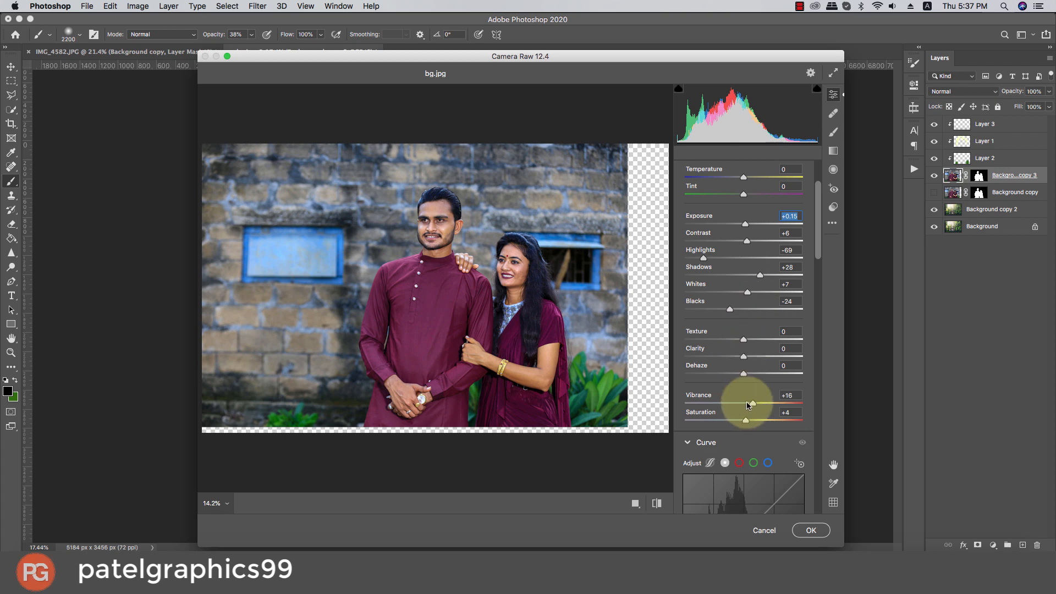
# - In the Color Mixer, set Oranges luminance to +17, Purples hue to +5 and Magentas hue to +8
pyautogui.moveTo(818, 231); pyautogui.dragTo(820, 364)
pyautogui.click(750, 290)
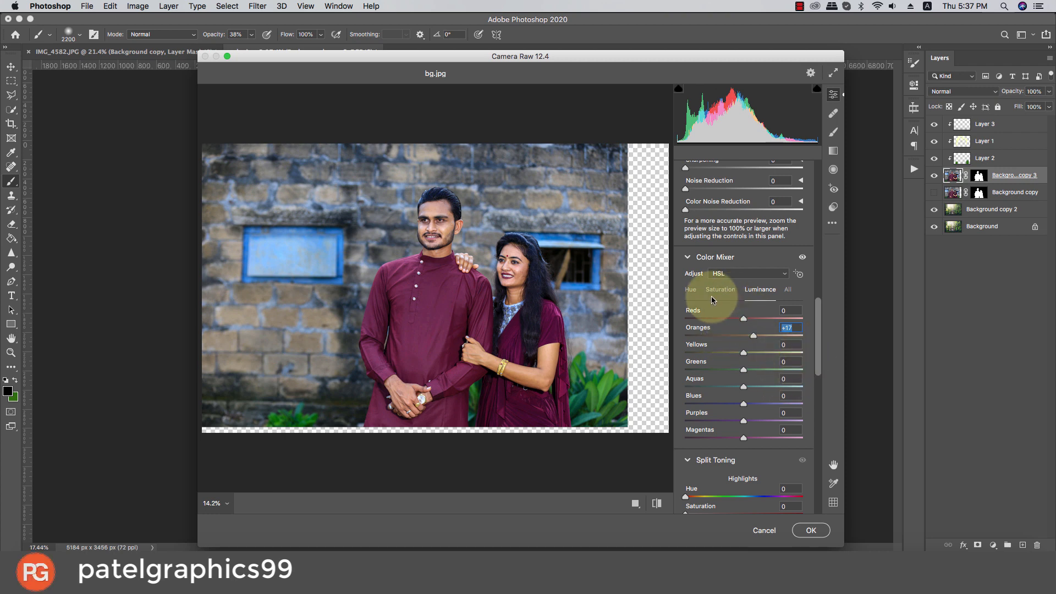
pyautogui.click(691, 290)
pyautogui.moveTo(743, 420)
pyautogui.mouseDown()
pyautogui.moveTo(778, 431)
pyautogui.moveTo(672, 431)
pyautogui.moveTo(820, 440)
pyautogui.moveTo(730, 430)
pyautogui.mouseUp()
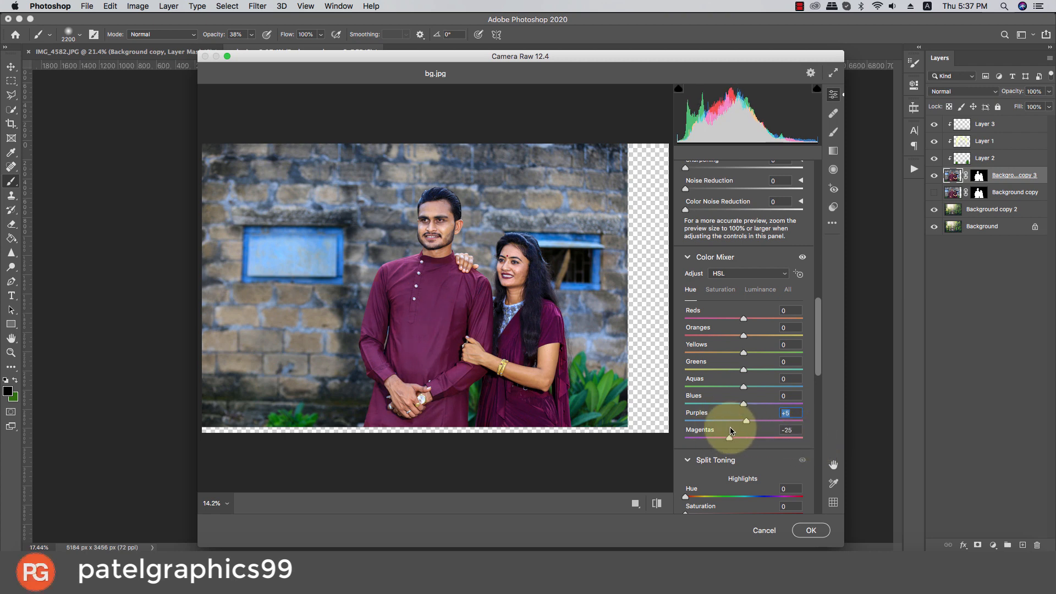
# - Raise the Blue Primary saturation slightly and tint the split-toning highlights with hue 92 and saturation 12
pyautogui.moveTo(818, 344); pyautogui.dragTo(810, 500)
pyautogui.moveTo(744, 503); pyautogui.dragTo(756, 504)
pyautogui.moveTo(819, 459); pyautogui.dragTo(807, 361)
pyautogui.moveTo(713, 302); pyautogui.dragTo(706, 322)
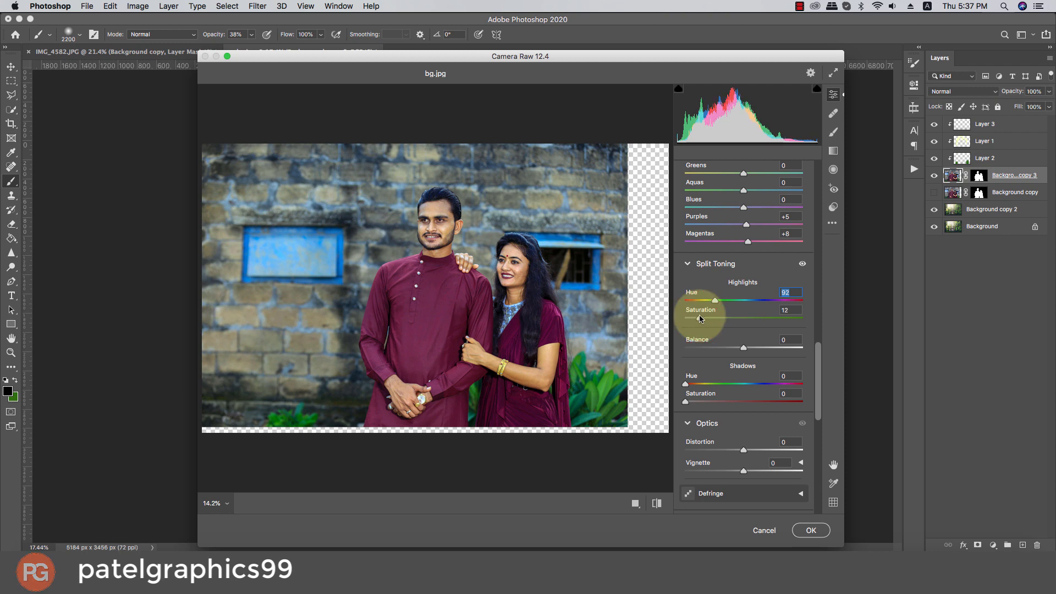
# - Add a little noise reduction to the couple and raise the Highlights value slightly
pyautogui.moveTo(817, 380); pyautogui.dragTo(802, 283)
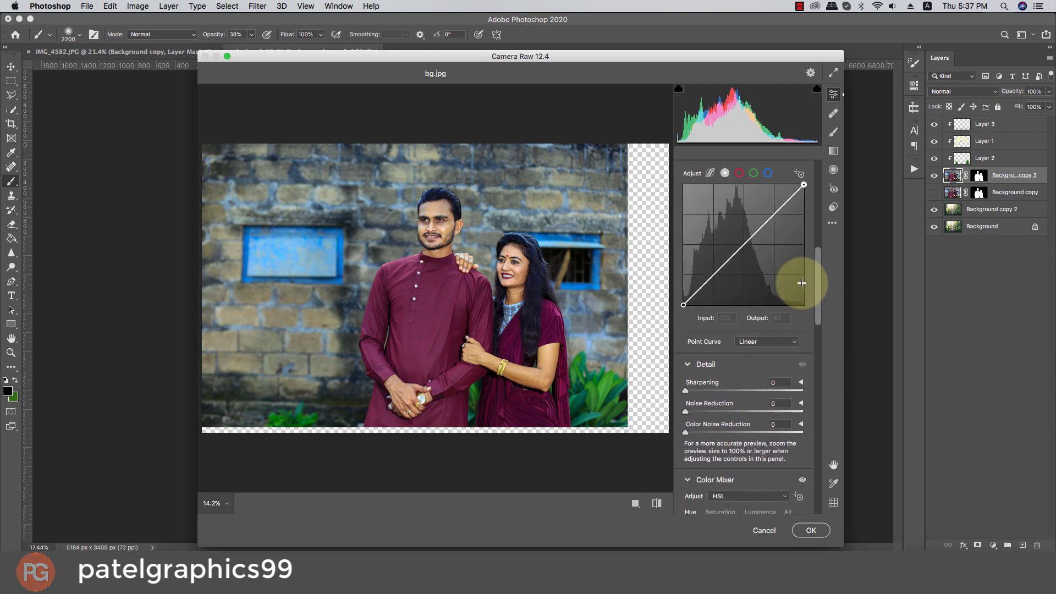
pyautogui.click(694, 412)
pyautogui.moveTo(818, 301); pyautogui.dragTo(818, 241)
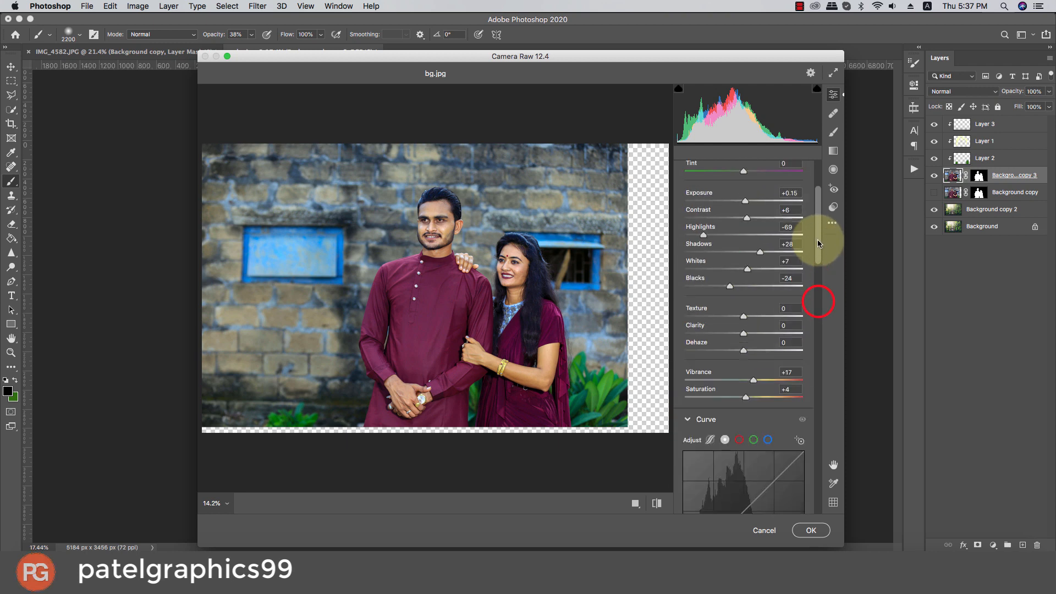
pyautogui.click(708, 236)
pyautogui.moveTo(708, 237); pyautogui.dragTo(714, 239)
# - Lift the green tone curve's midpoint to input 132, output 135, and apply the Camera Raw adjustments
pyautogui.scroll(-5, 738, 307)
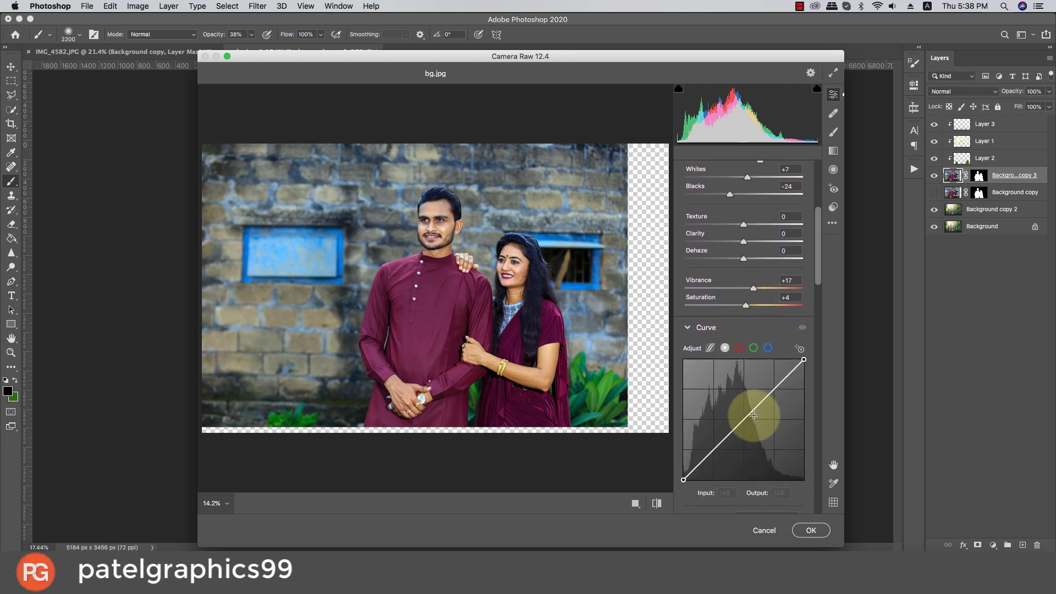
pyautogui.moveTo(745, 420); pyautogui.dragTo(747, 417)
pyautogui.click(753, 348)
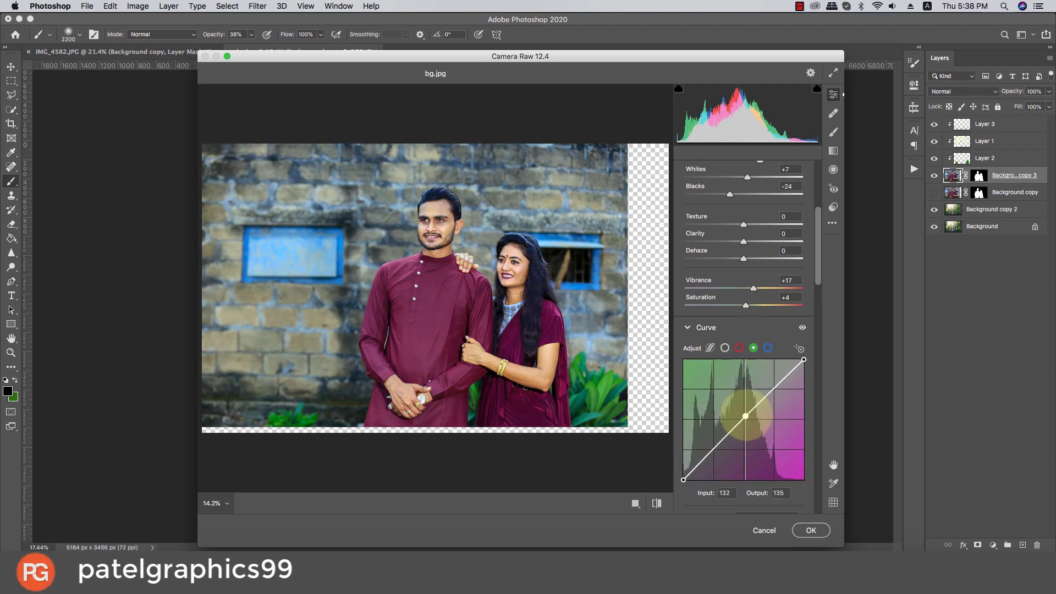
pyautogui.click(811, 530)
# - Check the couple up close, add a new layer above Layer 3 and fill it with the merged composite using Apply Image
pyautogui.scroll(-4, 605, 377)
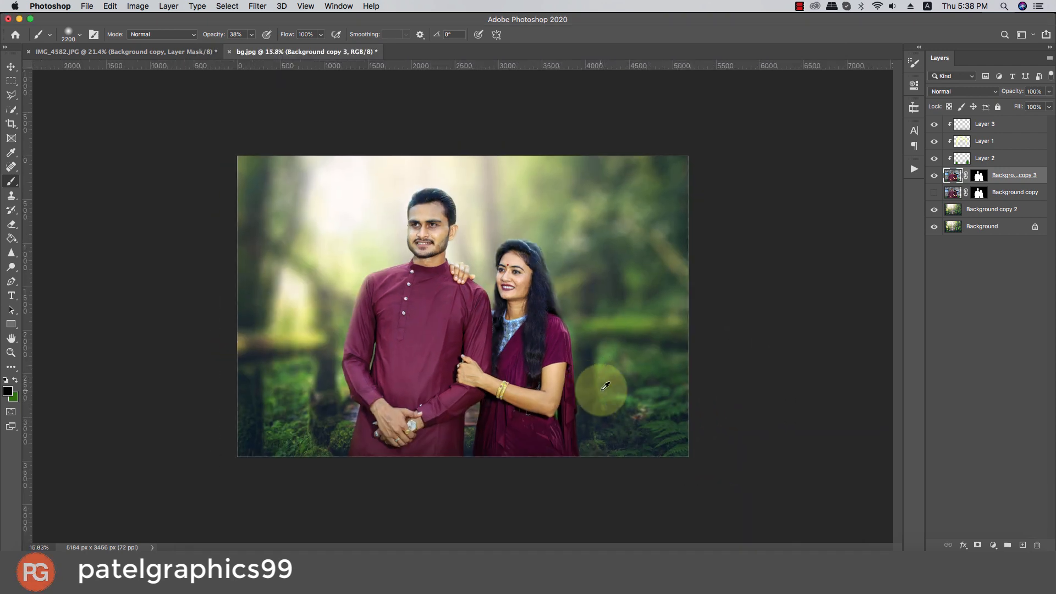
pyautogui.scroll(10, 452, 266)
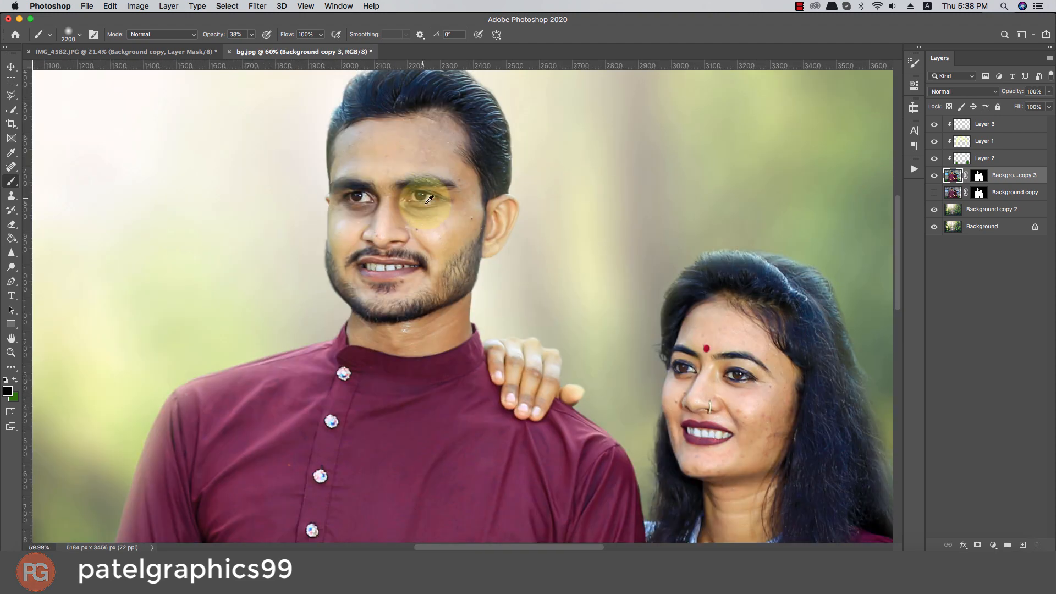
pyautogui.scroll(-6, 391, 204)
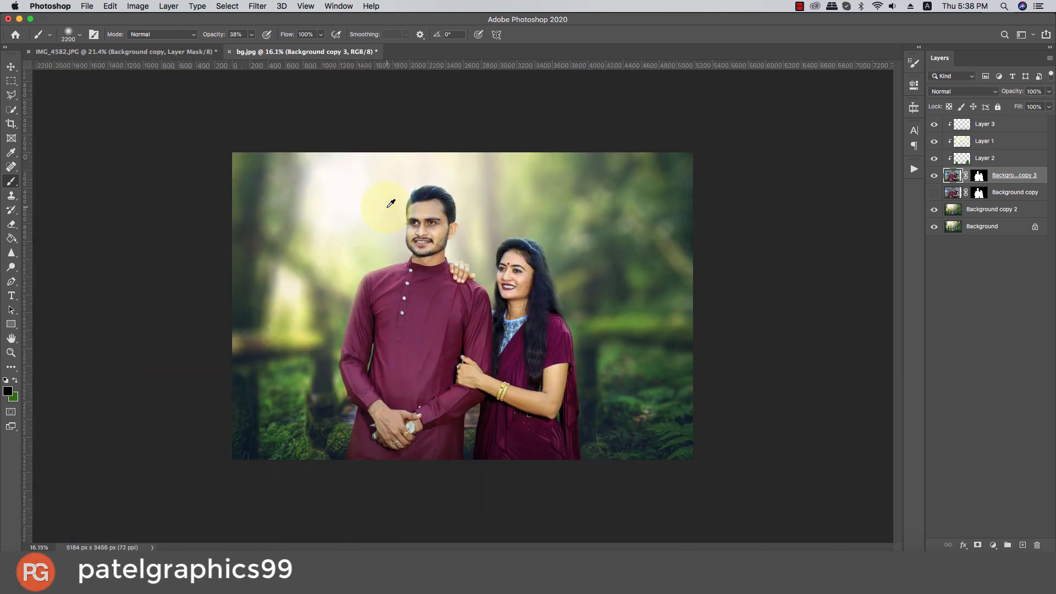
pyautogui.click(998, 124)
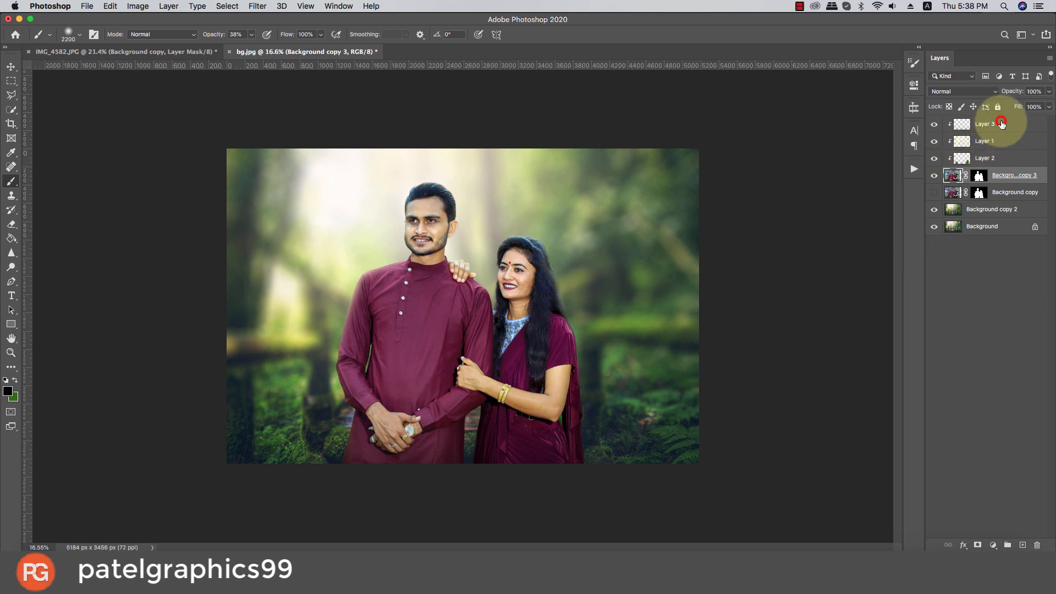
pyautogui.click(1023, 545)
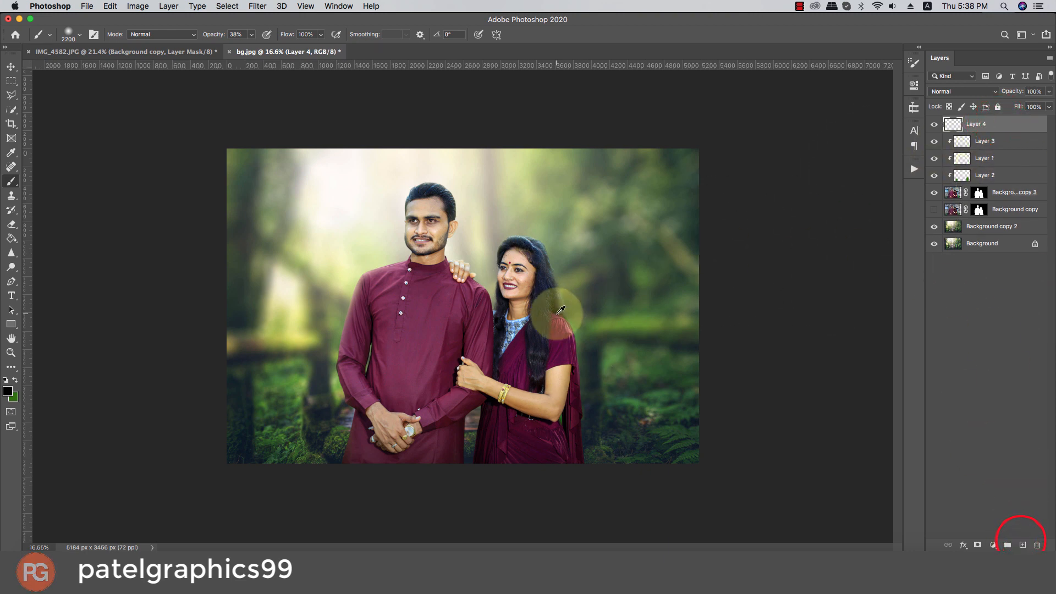
pyautogui.scroll(1, 560, 311)
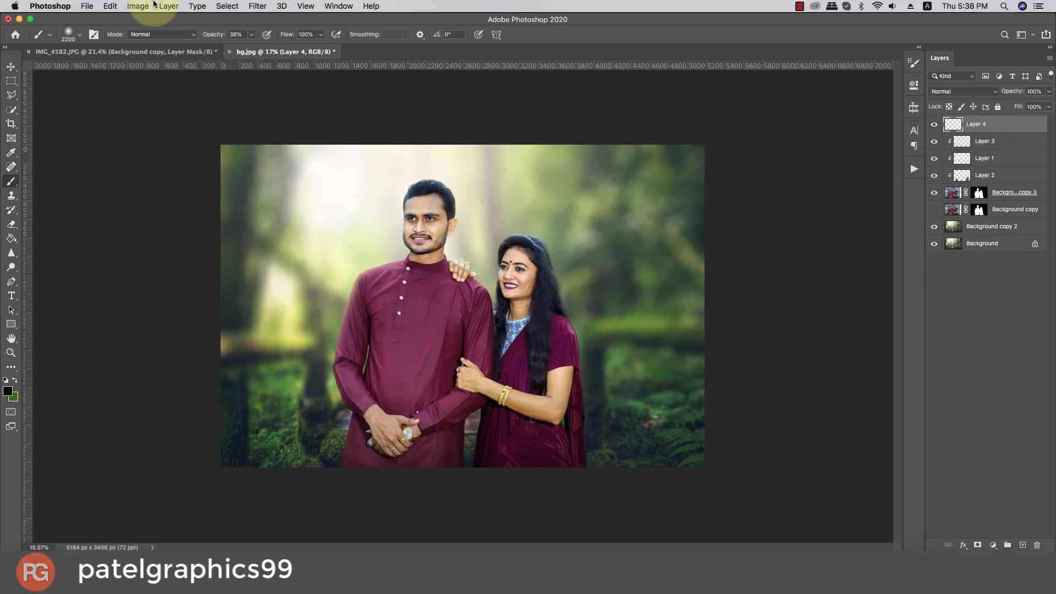
pyautogui.click(257, 7)
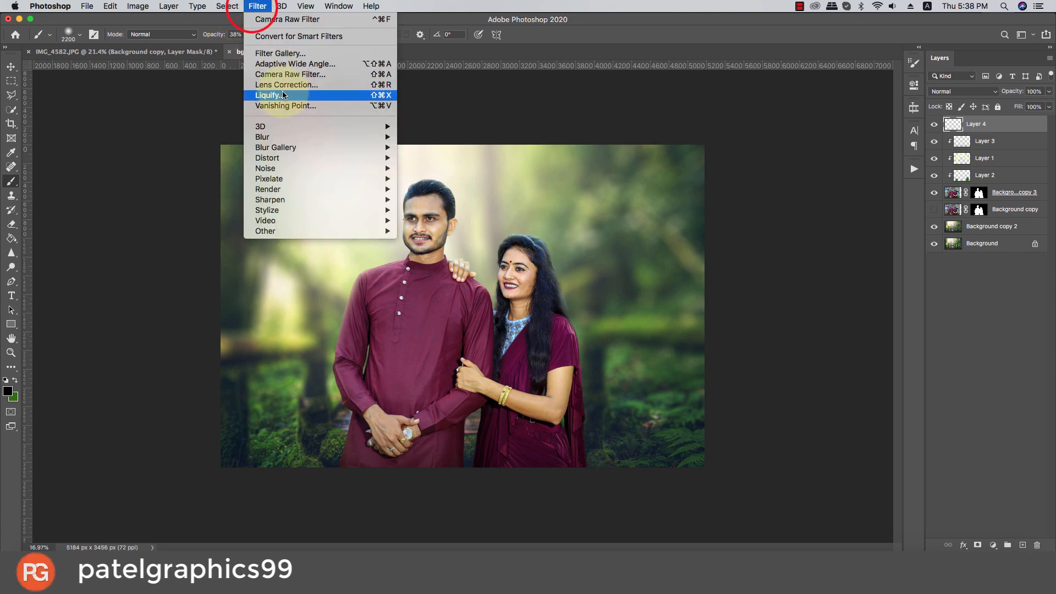
pyautogui.moveTo(138, 7)
pyautogui.click(160, 170)
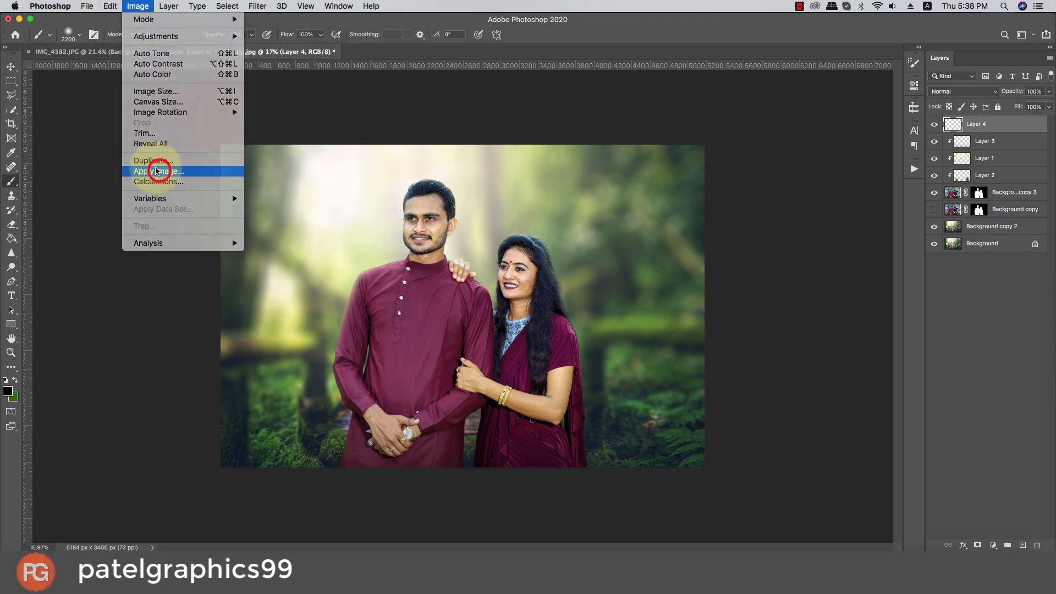
pyautogui.click(630, 168)
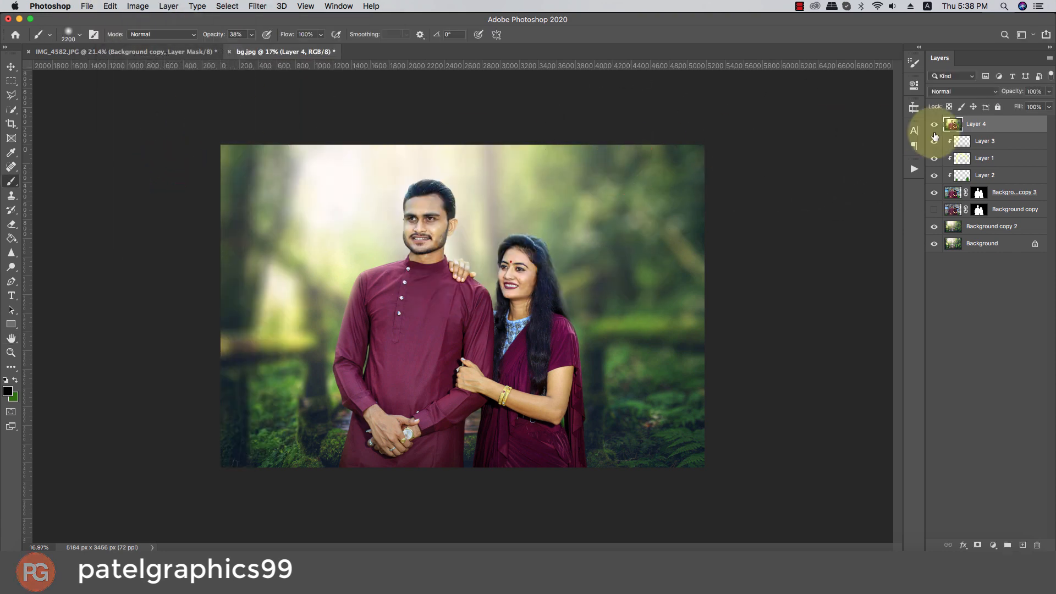
# - Open the merged layer in the Camera Raw filter and calibrate the Blue Primary to hue -29 and saturation +25
pyautogui.click(257, 6)
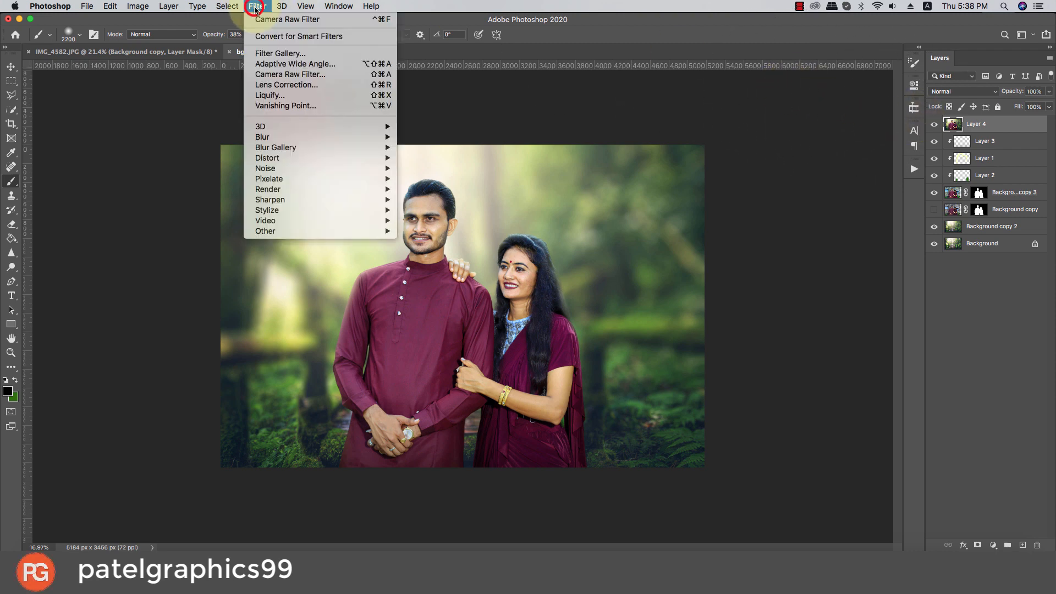
pyautogui.click(289, 74)
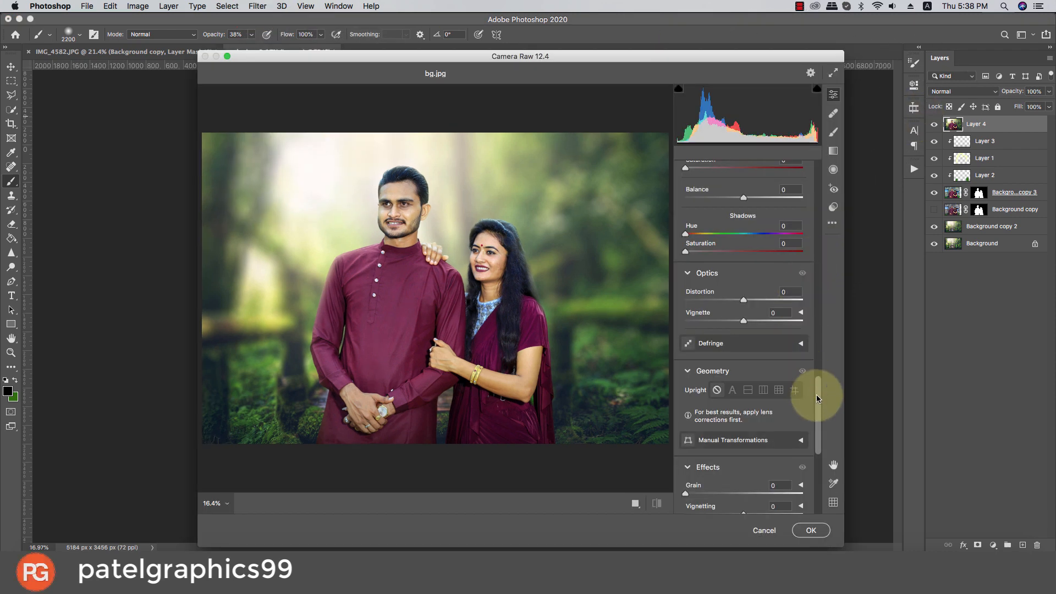
pyautogui.moveTo(818, 397); pyautogui.dragTo(817, 454)
pyautogui.click(758, 501)
pyautogui.click(726, 484)
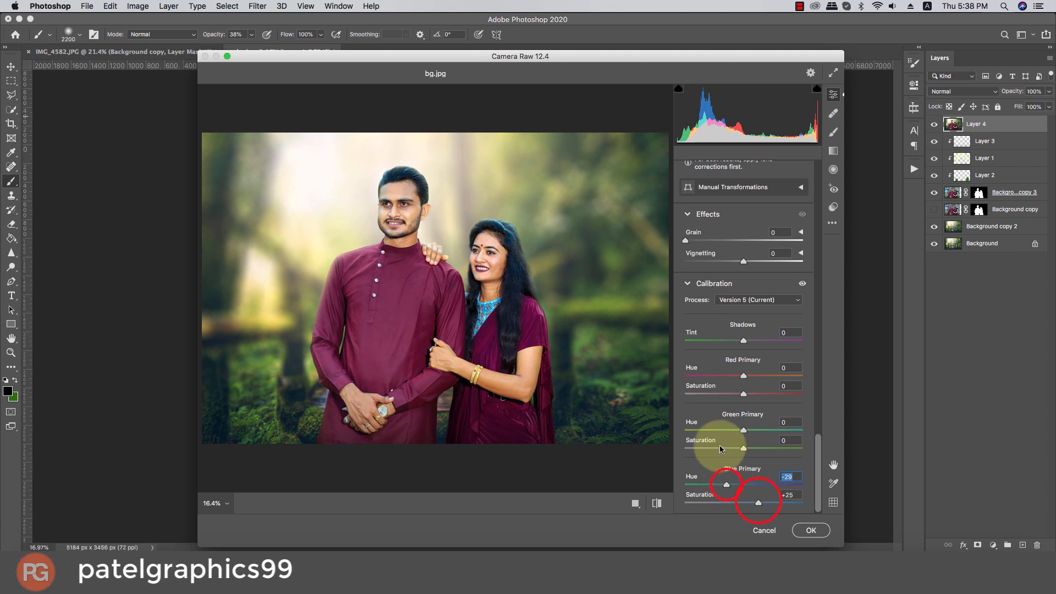
# - Calibrate the Green Primary to hue +32 and saturation -40, and the Red Primary to hue +42 and saturation -29
pyautogui.moveTo(758, 423); pyautogui.dragTo(762, 429)
pyautogui.click(723, 393)
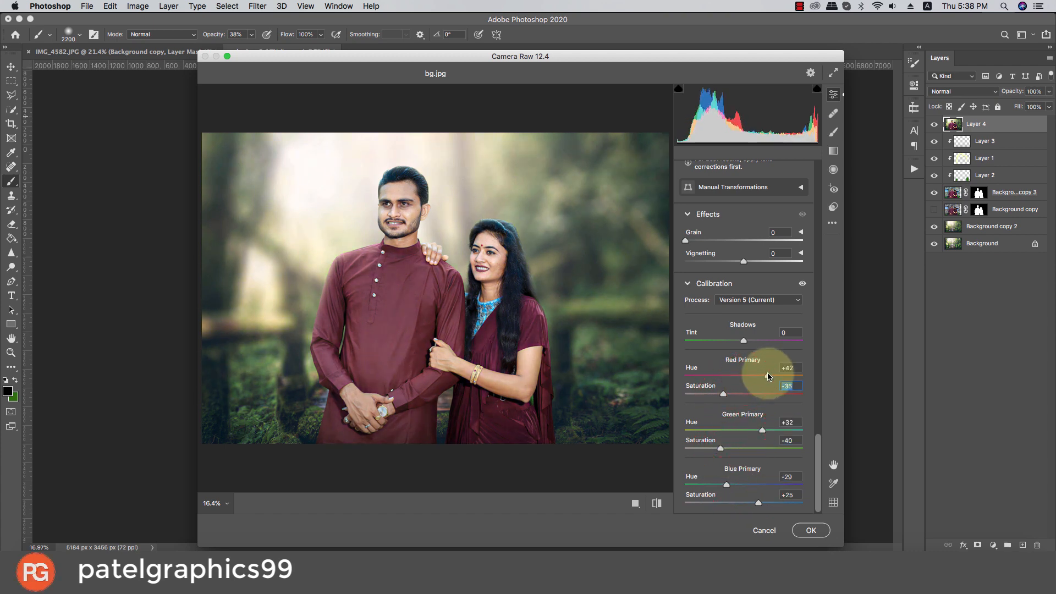
pyautogui.click(726, 394)
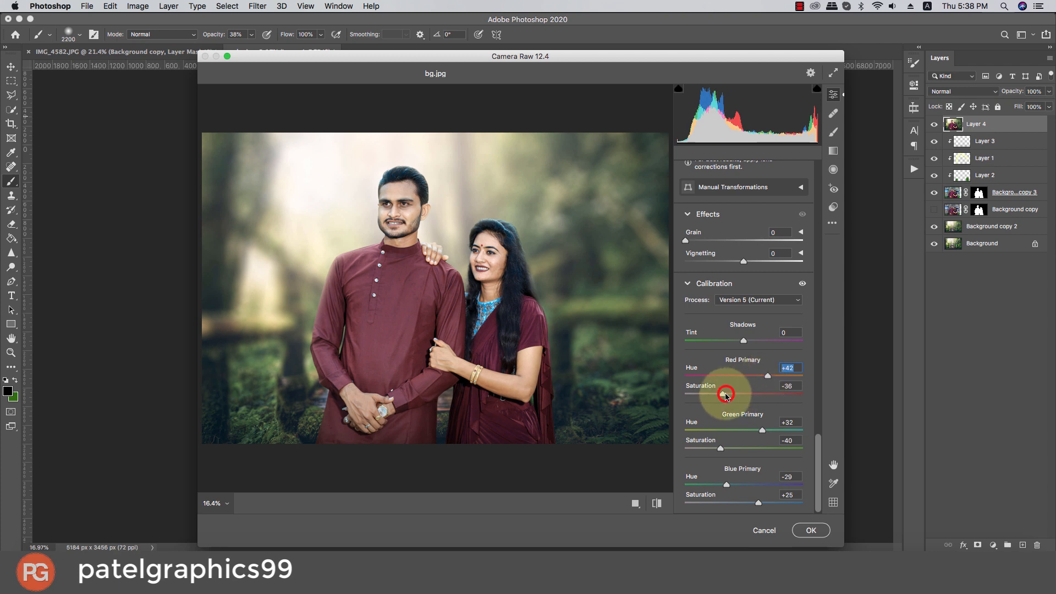
# - Preview the Creative presets, such as Red Lift Matte, on the image and return to the edit controls without applying one
pyautogui.click(834, 206)
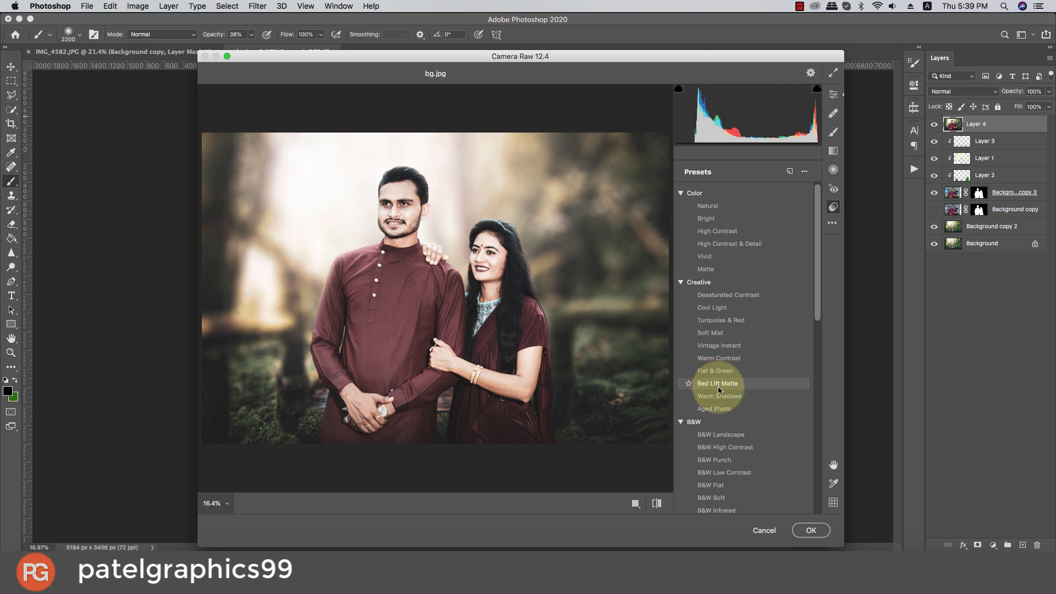
pyautogui.click(934, 209)
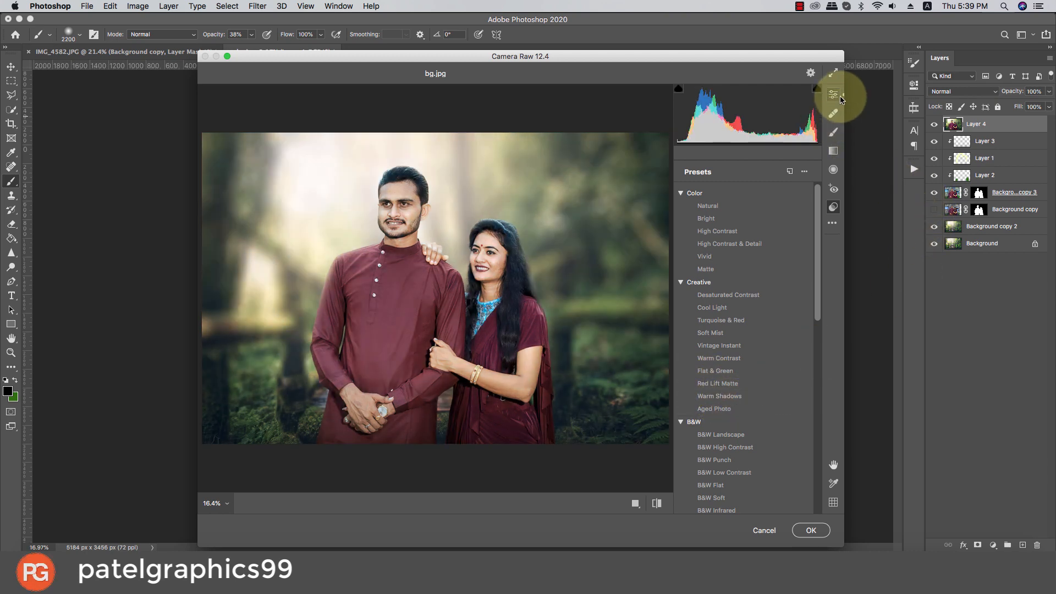
pyautogui.click(834, 95)
# - Set the Blue Primary hue to -55, vignetting to -11 and the Color Mixer's Greens hue to +44
pyautogui.moveTo(734, 484); pyautogui.dragTo(714, 480)
pyautogui.moveTo(825, 435); pyautogui.dragTo(813, 312)
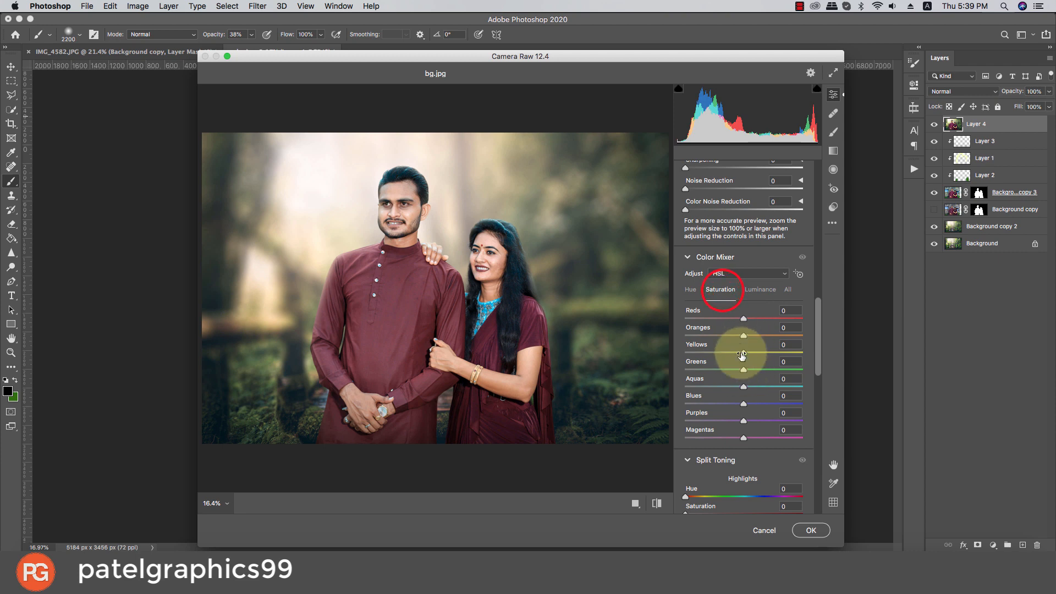
pyautogui.moveTo(744, 369); pyautogui.dragTo(772, 366)
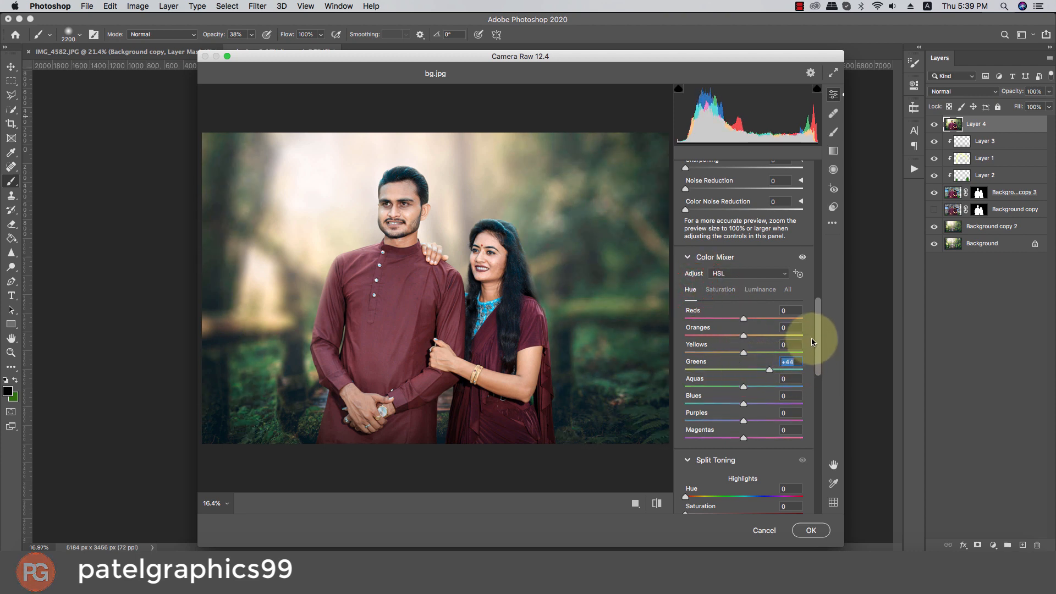
# - Recalibrate the Red Primary to hue +16 and saturation -9, and the Blue Primary to hue -28 and saturation +11
pyautogui.moveTo(823, 339); pyautogui.dragTo(822, 407)
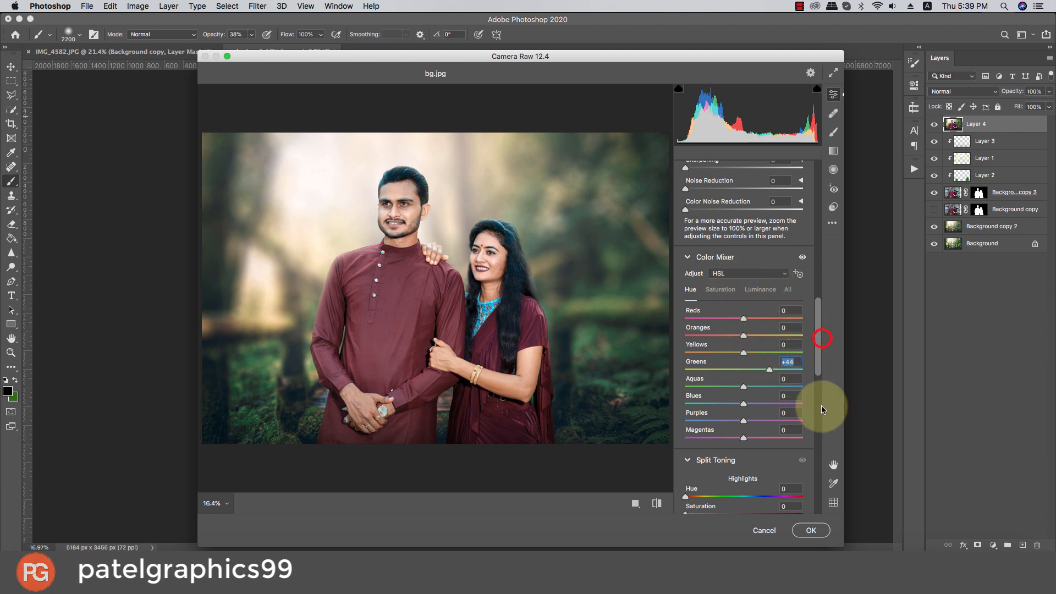
pyautogui.moveTo(813, 358); pyautogui.dragTo(820, 464)
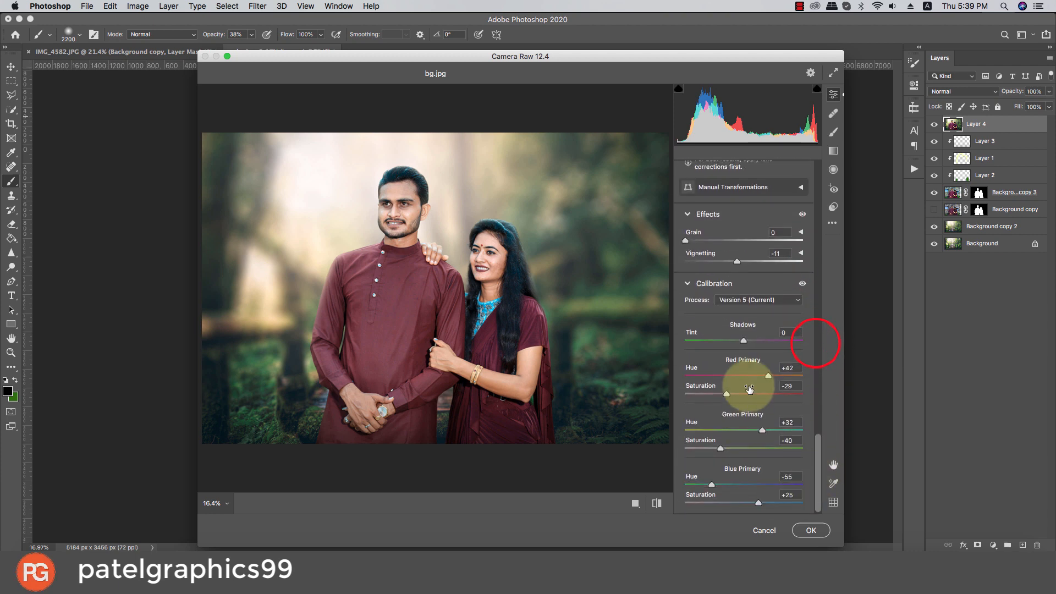
pyautogui.moveTo(729, 392); pyautogui.dragTo(743, 374)
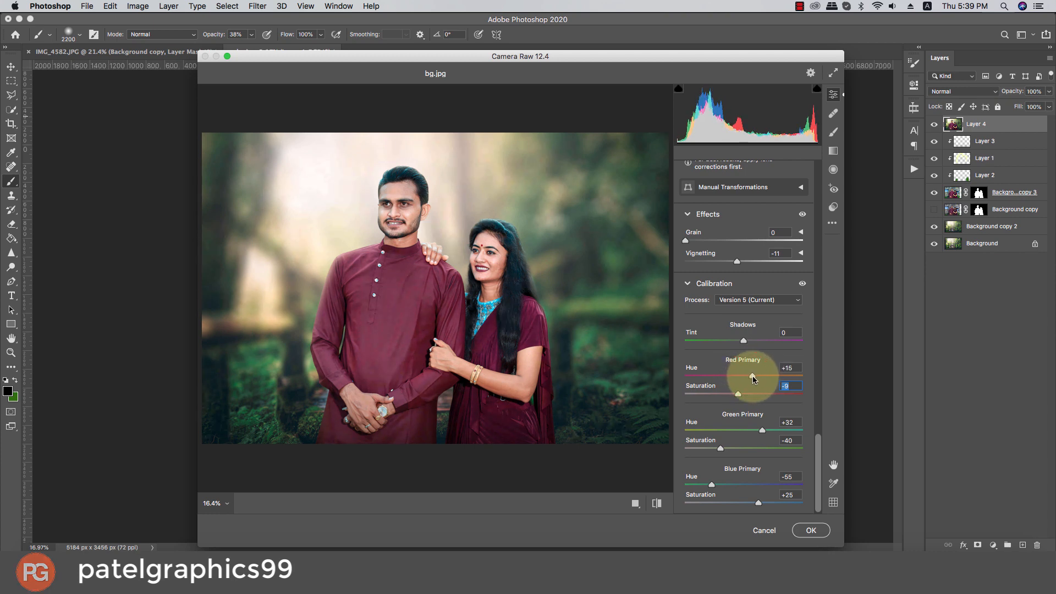
pyautogui.click(750, 503)
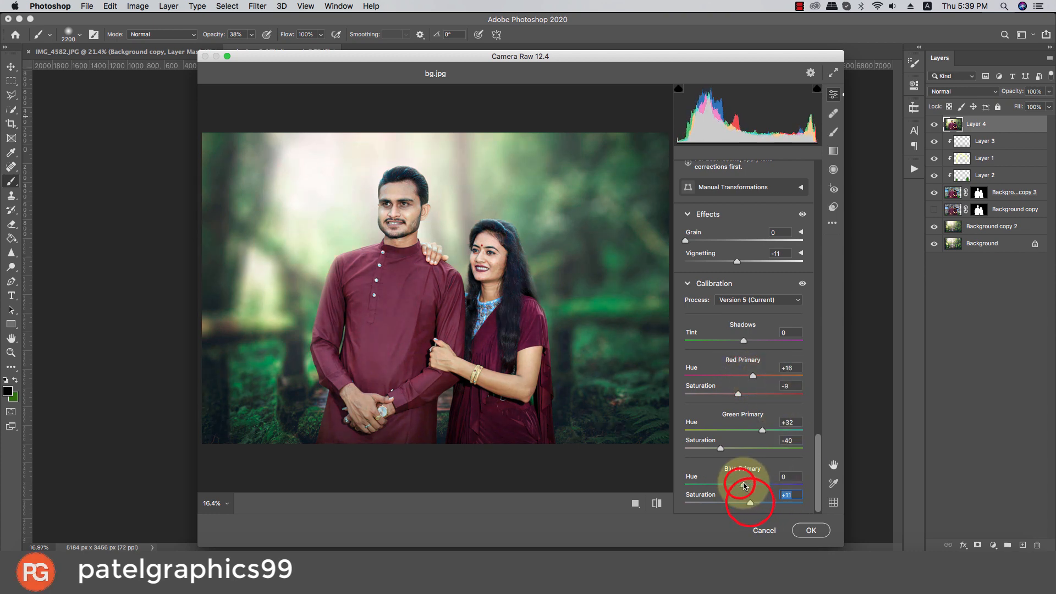
pyautogui.click(743, 485)
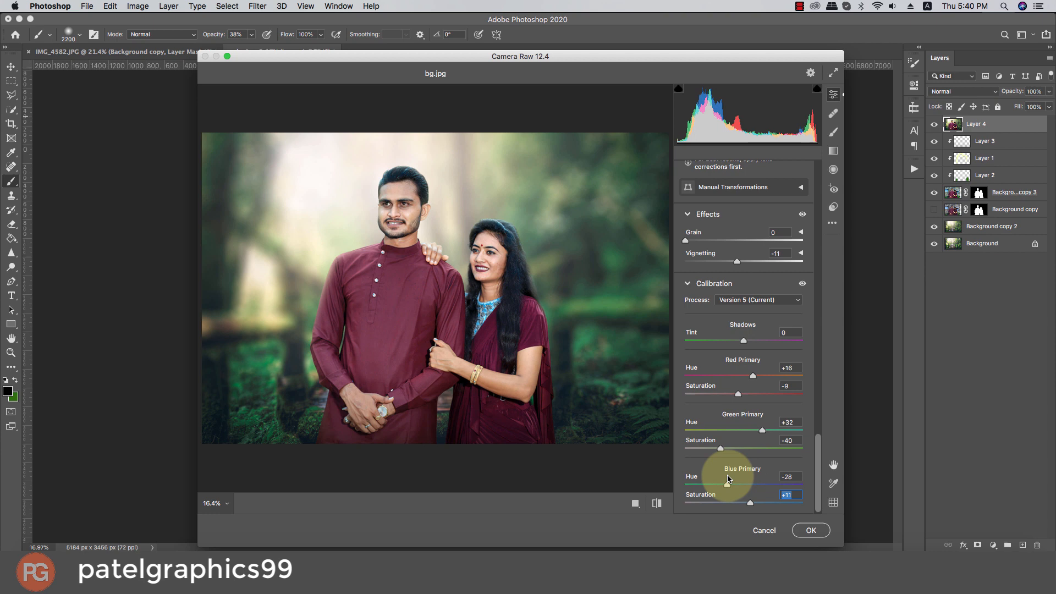
# - Calibrate the Red Primary hue to -8, the Green Primary to hue -2 and saturation -1, and the Blue Primary to hue -1 and saturation +2
pyautogui.click(745, 503)
pyautogui.click(743, 448)
pyautogui.click(743, 430)
pyautogui.click(739, 376)
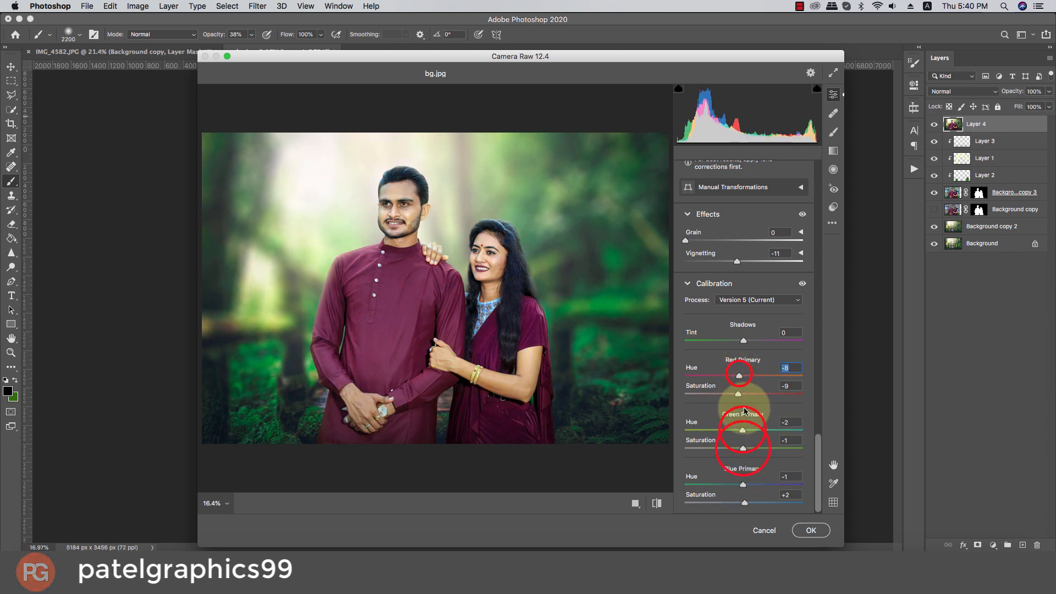
# - Set the Color Mixer's Greens hue to +22, the Blue Primary to hue -32 and saturation +34, and the Green Primary saturation to -25
pyautogui.moveTo(818, 463); pyautogui.dragTo(747, 359)
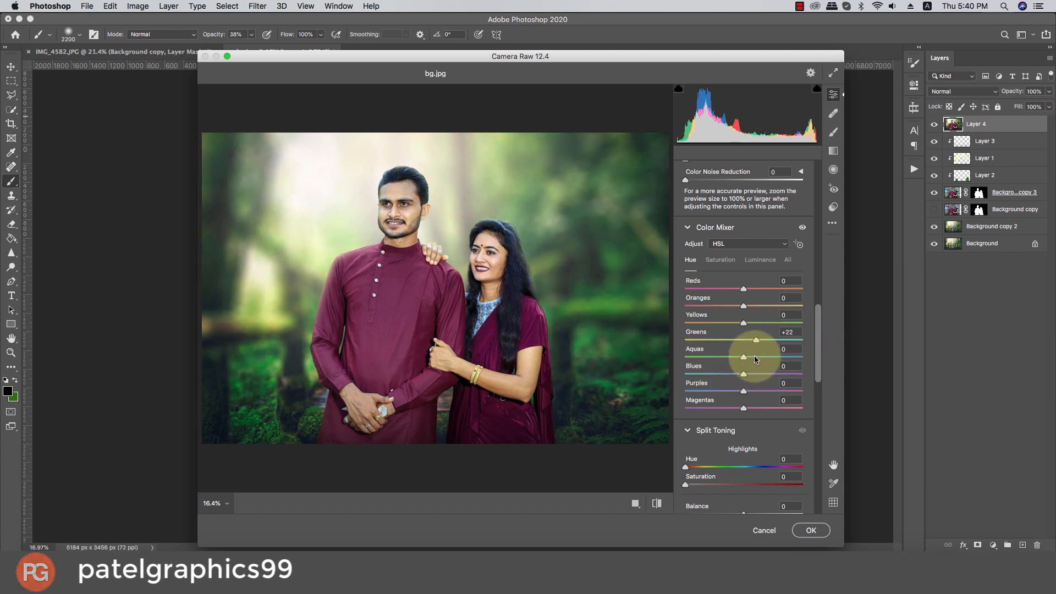
pyautogui.moveTo(816, 339); pyautogui.dragTo(817, 504)
pyautogui.moveTo(754, 501); pyautogui.dragTo(725, 484)
pyautogui.moveTo(743, 449); pyautogui.dragTo(729, 449)
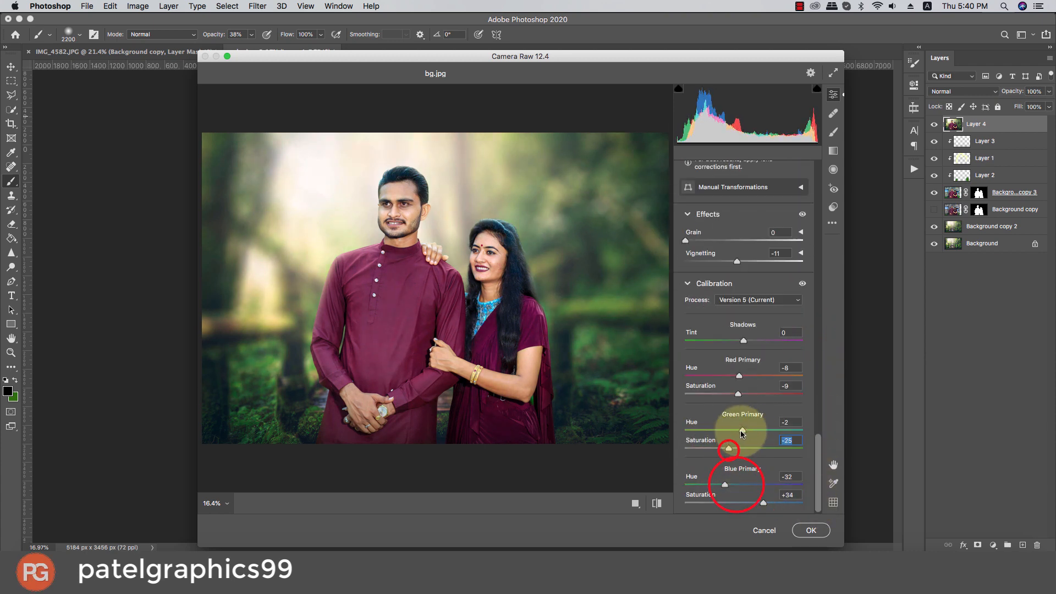
# - Set the Red Primary to hue +8 and saturation -25, the Green Primary hue to +20, the Blue Primary hue to -64 and vignetting to -9
pyautogui.moveTo(738, 394)
pyautogui.mouseDown()
pyautogui.moveTo(729, 394)
pyautogui.moveTo(749, 376)
pyautogui.mouseUp()
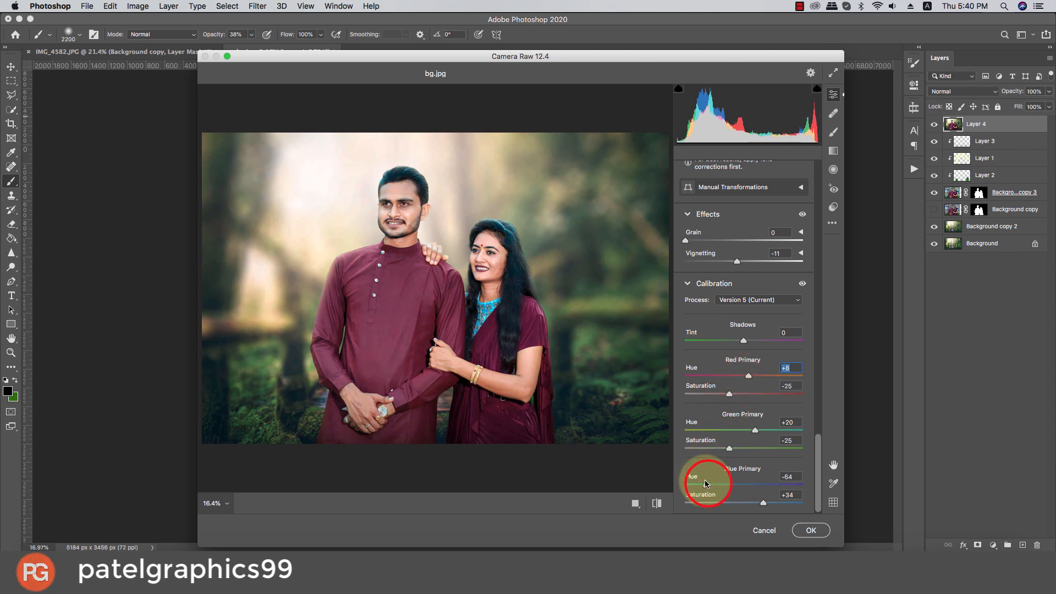
pyautogui.click(707, 484)
pyautogui.moveTo(738, 261)
pyautogui.mouseDown()
pyautogui.moveTo(724, 260)
pyautogui.moveTo(750, 270)
pyautogui.mouseUp()
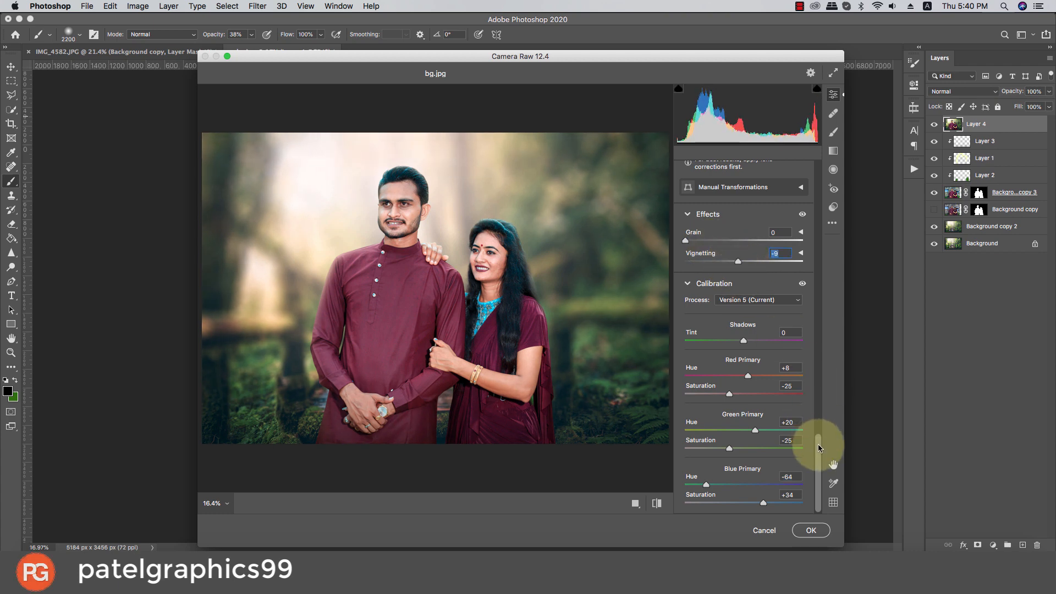
# - Set the Blue Primary to hue -53 and saturation +26 and the Red Primary hue to +18, and apply the Camera Raw grade
pyautogui.moveTo(818, 443); pyautogui.dragTo(817, 165)
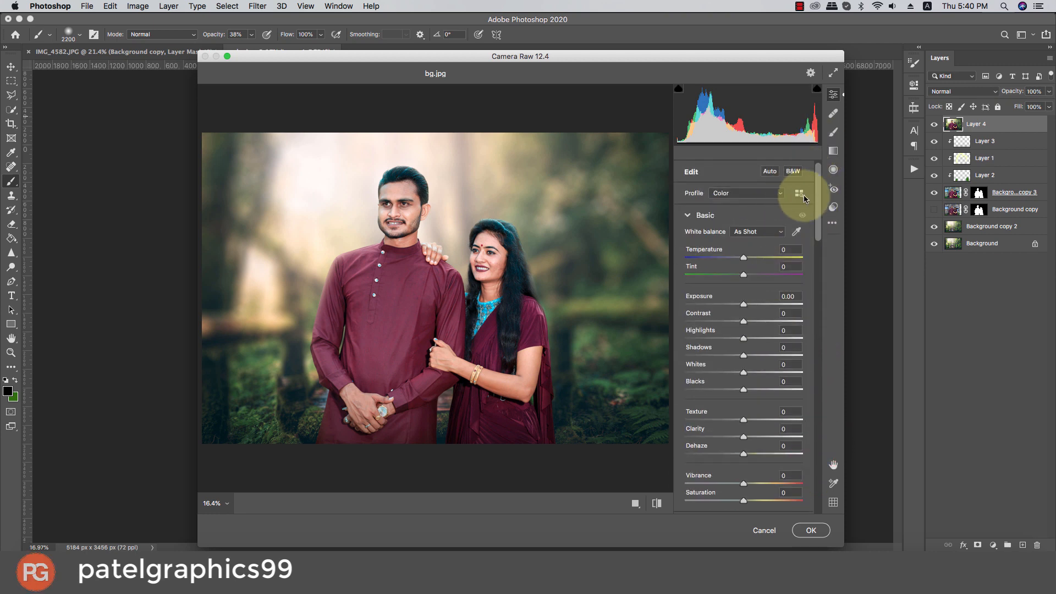
pyautogui.moveTo(817, 207); pyautogui.dragTo(818, 502)
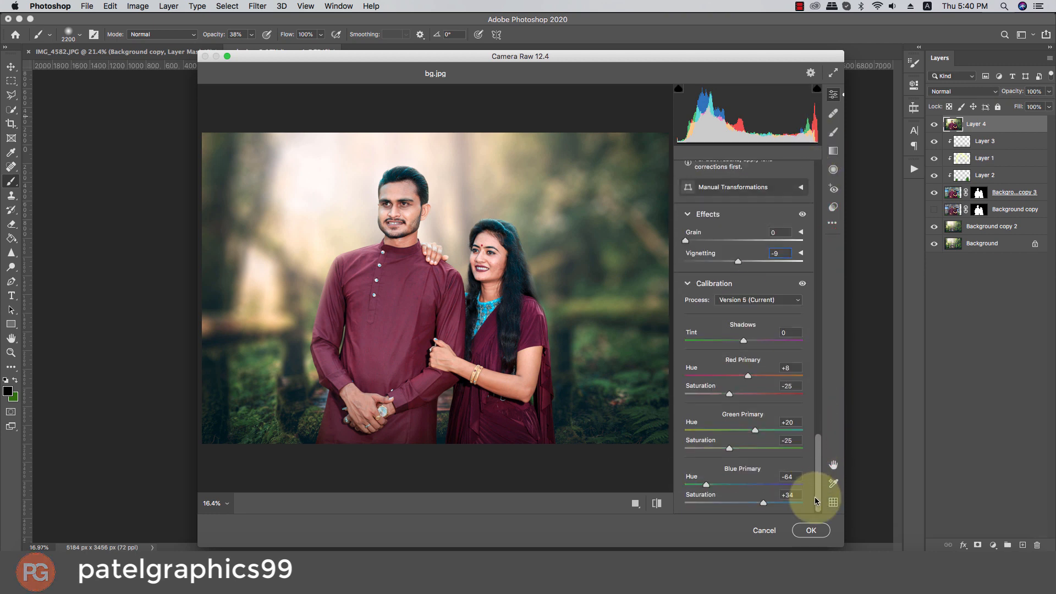
pyautogui.click(713, 485)
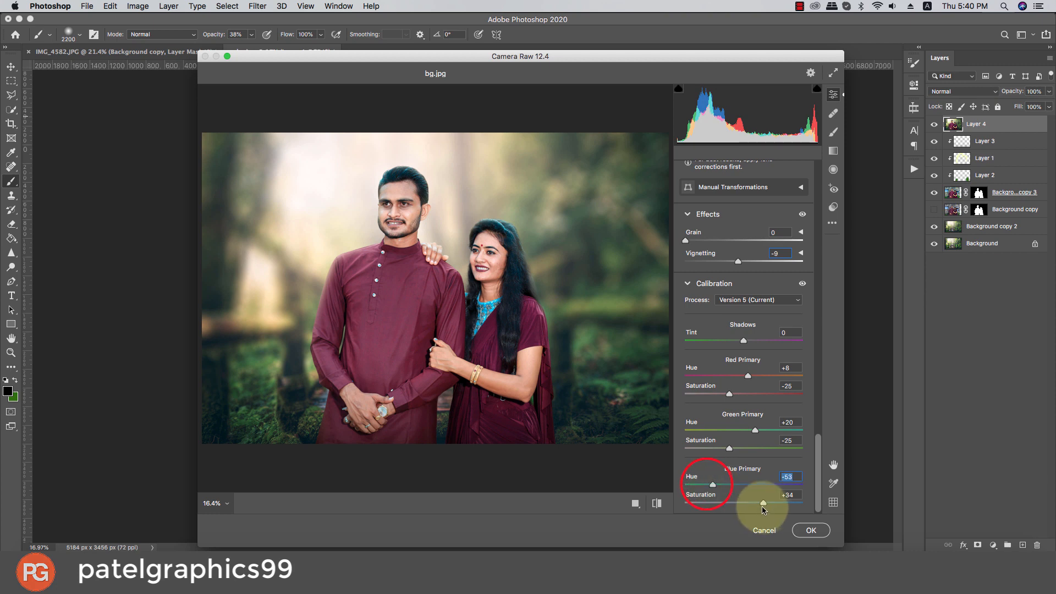
pyautogui.click(755, 375)
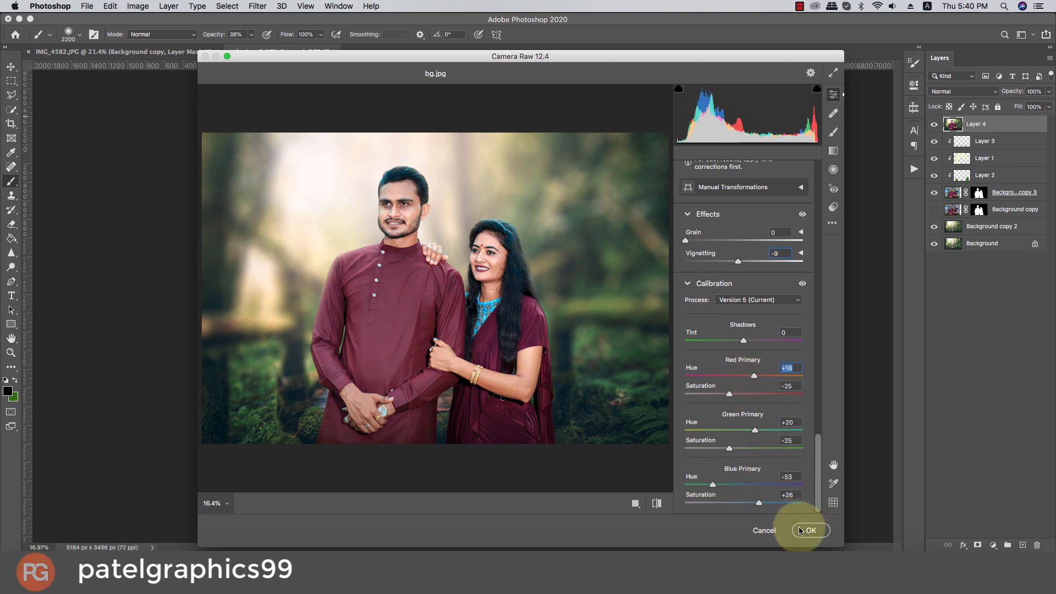
pyautogui.click(801, 530)
# - Compare the image with and without the graded Layer 4, and duplicate that layer
pyautogui.click(933, 126)
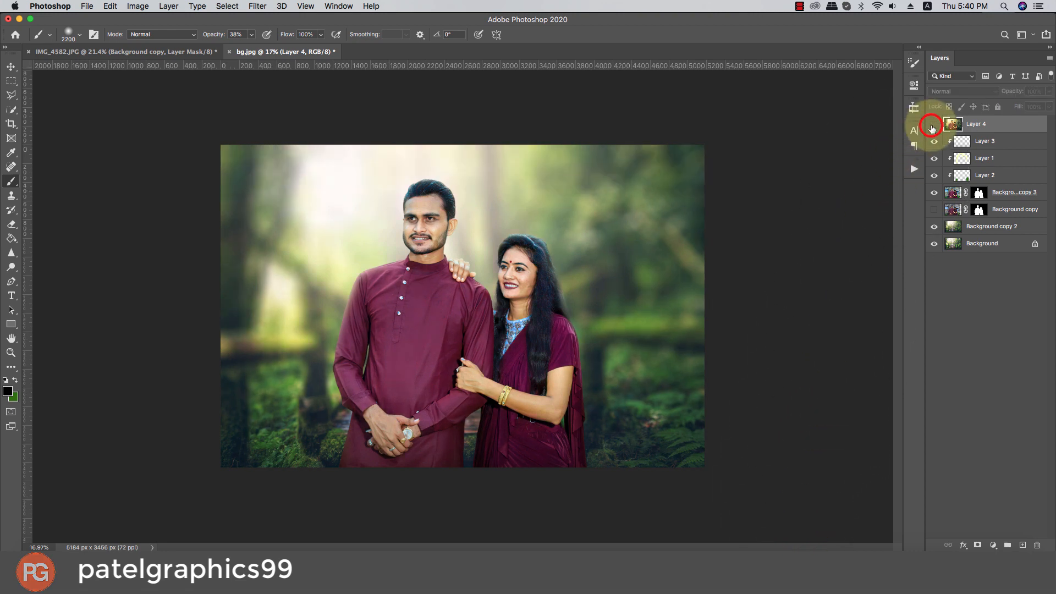
pyautogui.click(933, 126)
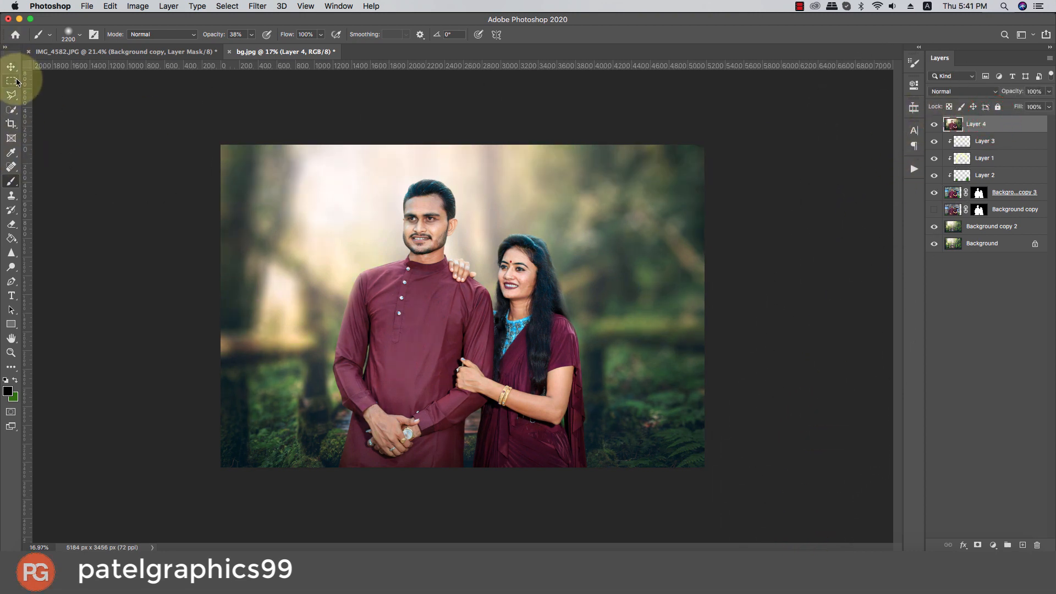
pyautogui.press('cmd+j')
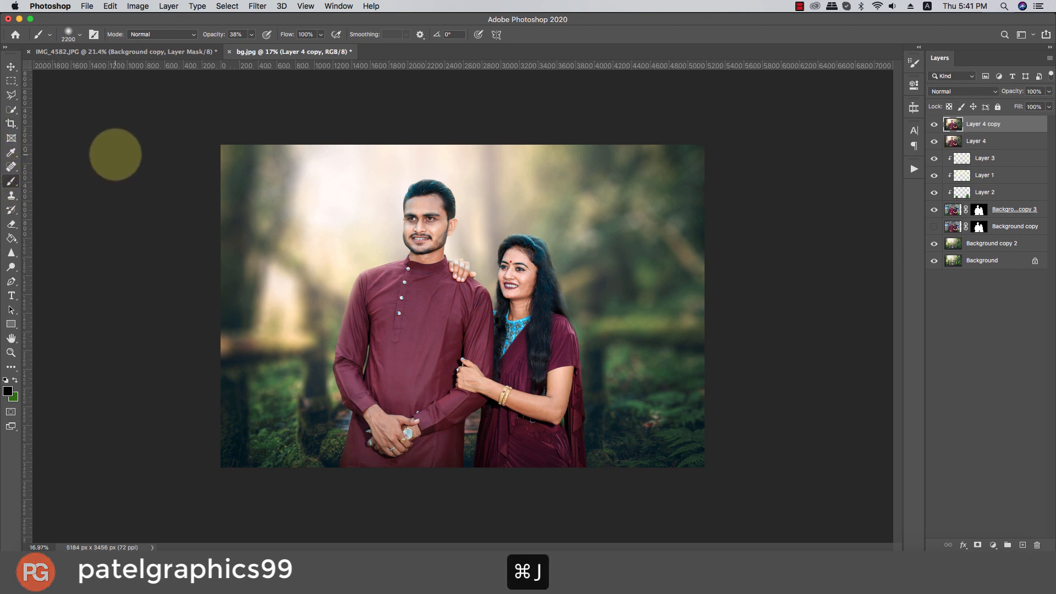
# - Remove the blemishes from the man's cheek, forehead and nose with the Spot Healing Brush at size 25
pyautogui.click(13, 165)
pyautogui.scroll(5, 446, 209)
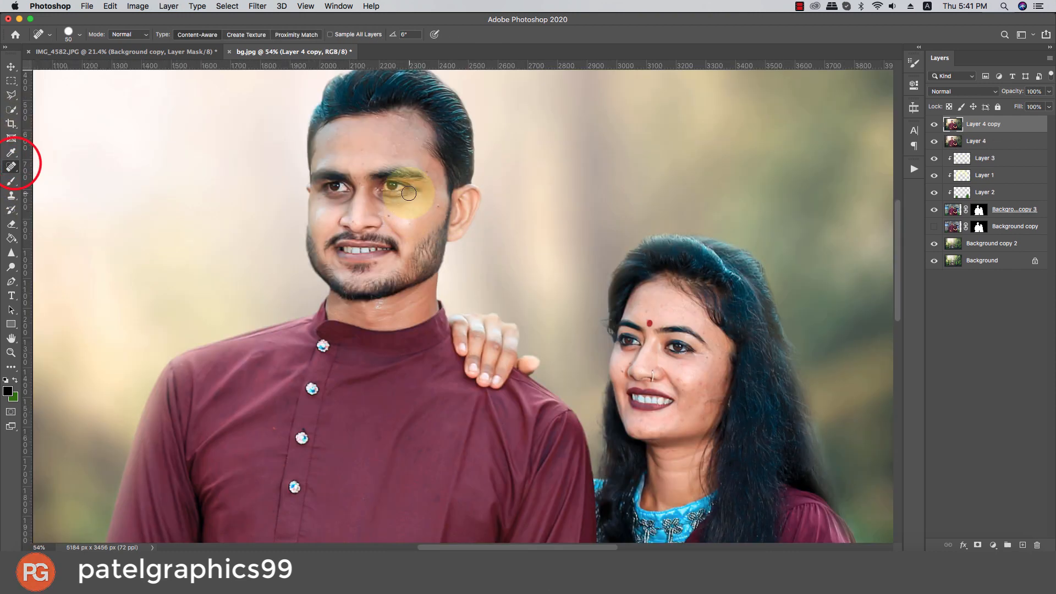
pyautogui.press('[')
pyautogui.click(437, 205)
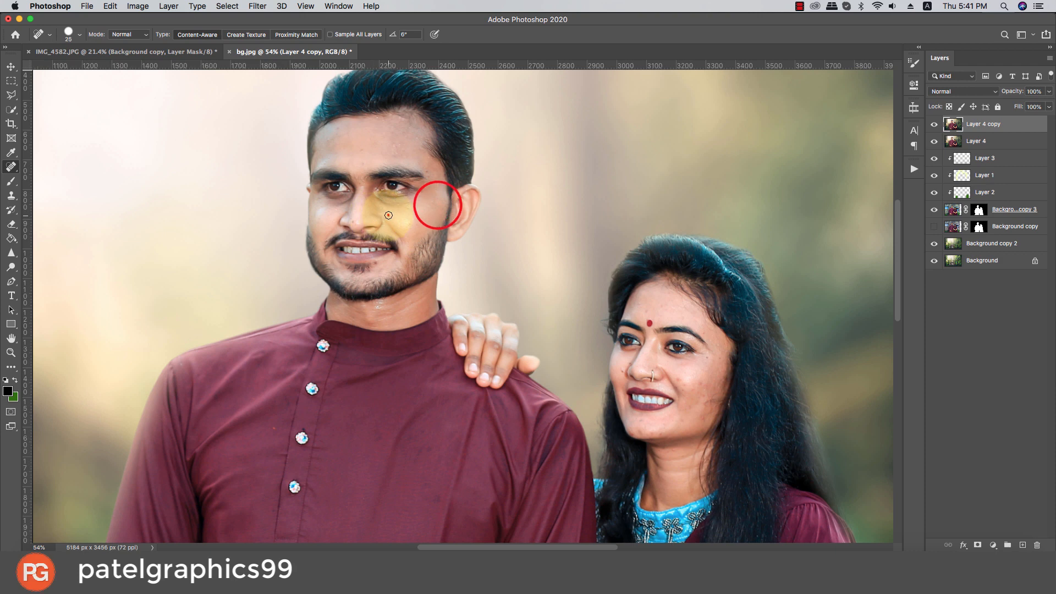
pyautogui.click(388, 215)
pyautogui.click(428, 172)
pyautogui.click(360, 152)
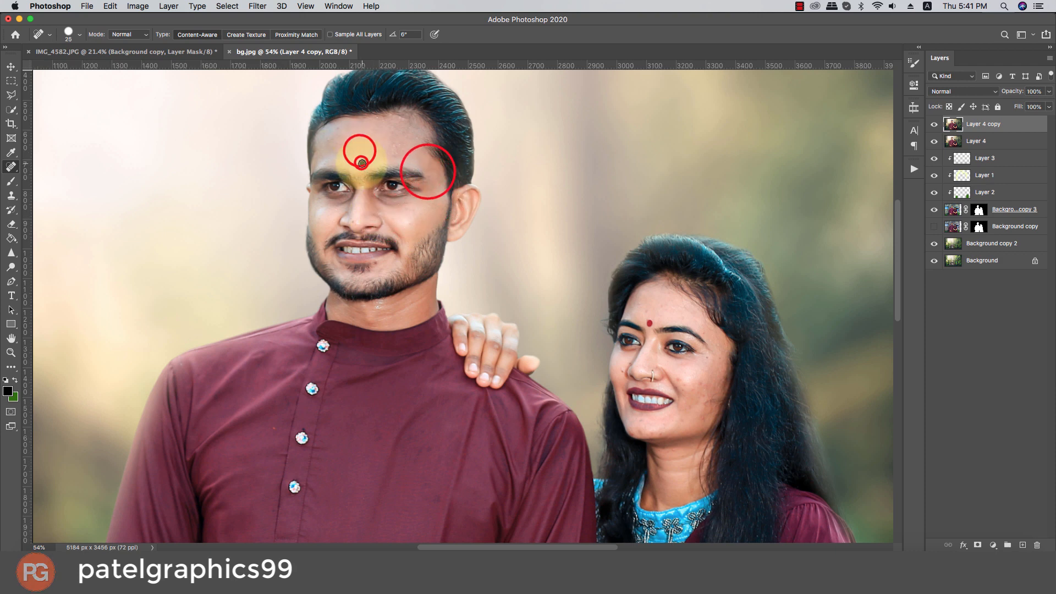
pyautogui.click(352, 222)
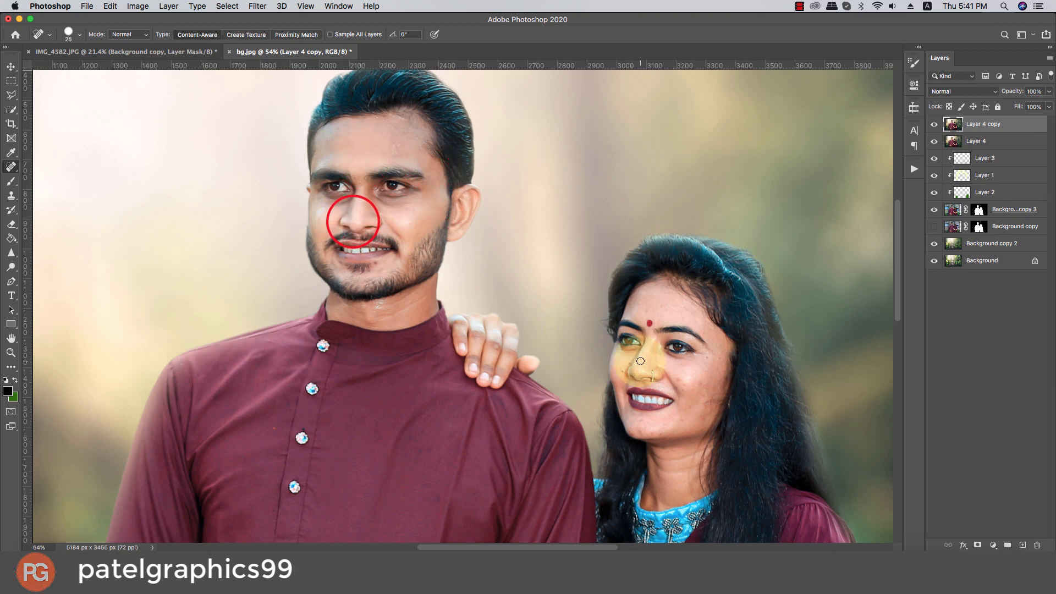
# - Heal the blemishes on the woman's nose, cheek, forehead and chin, enlarging the Spot Healing Brush to size 30
pyautogui.press(']')
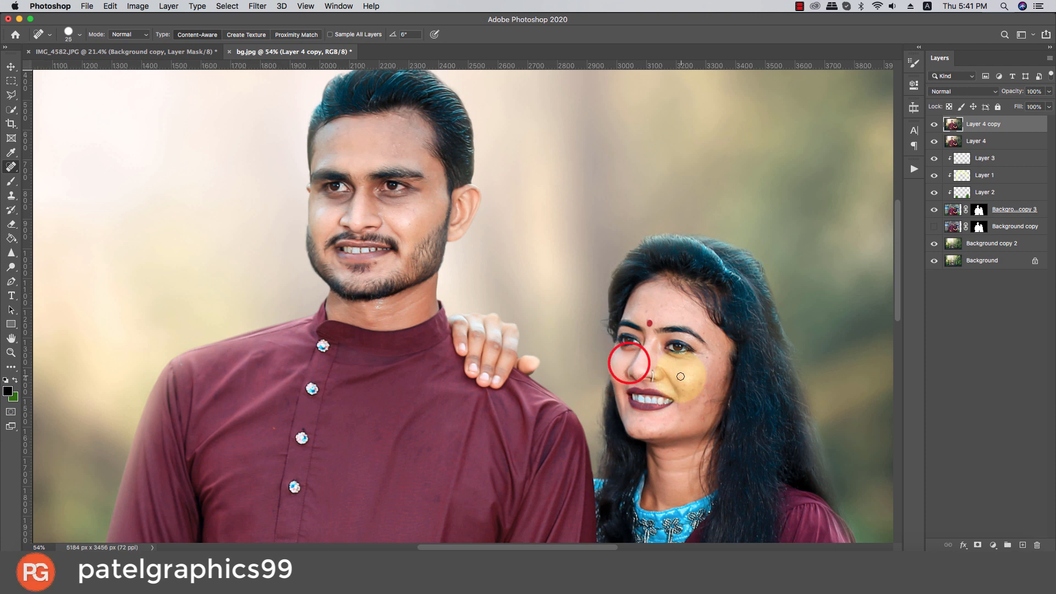
pyautogui.click(680, 379)
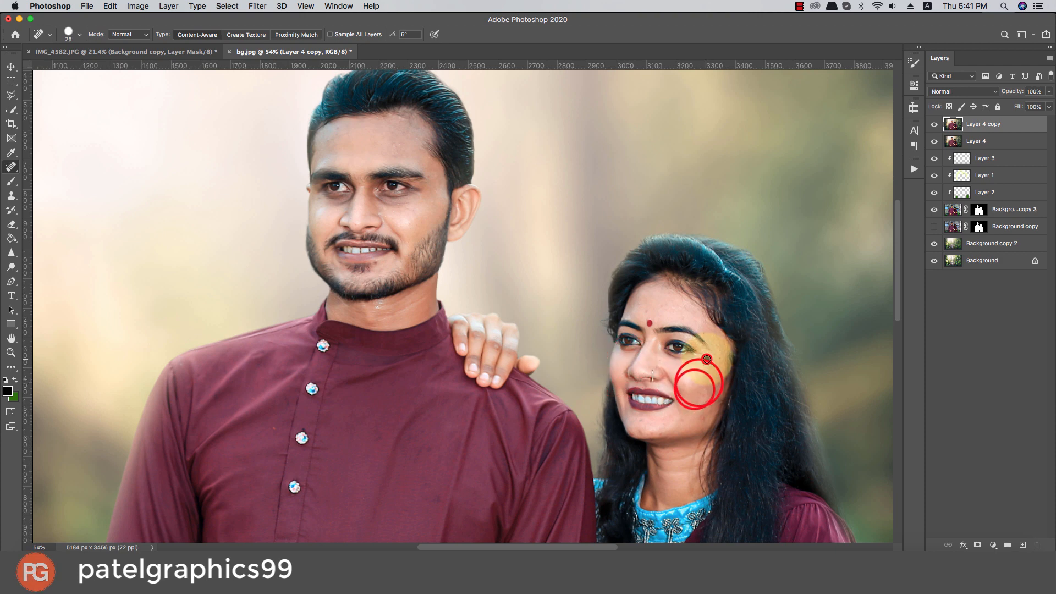
pyautogui.press(']')
pyautogui.click(638, 306)
pyautogui.click(682, 379)
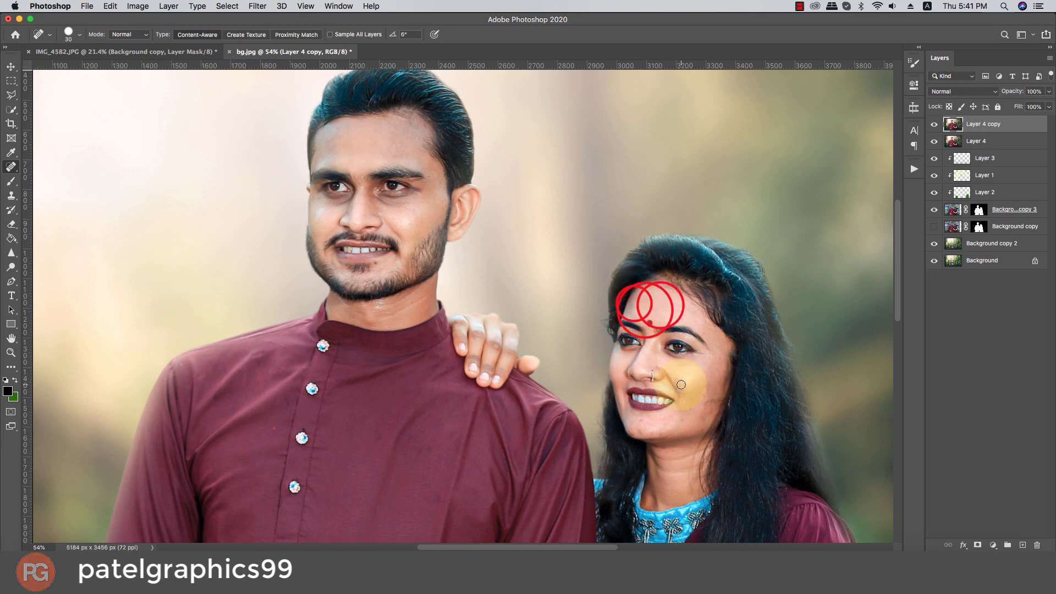
pyautogui.click(683, 419)
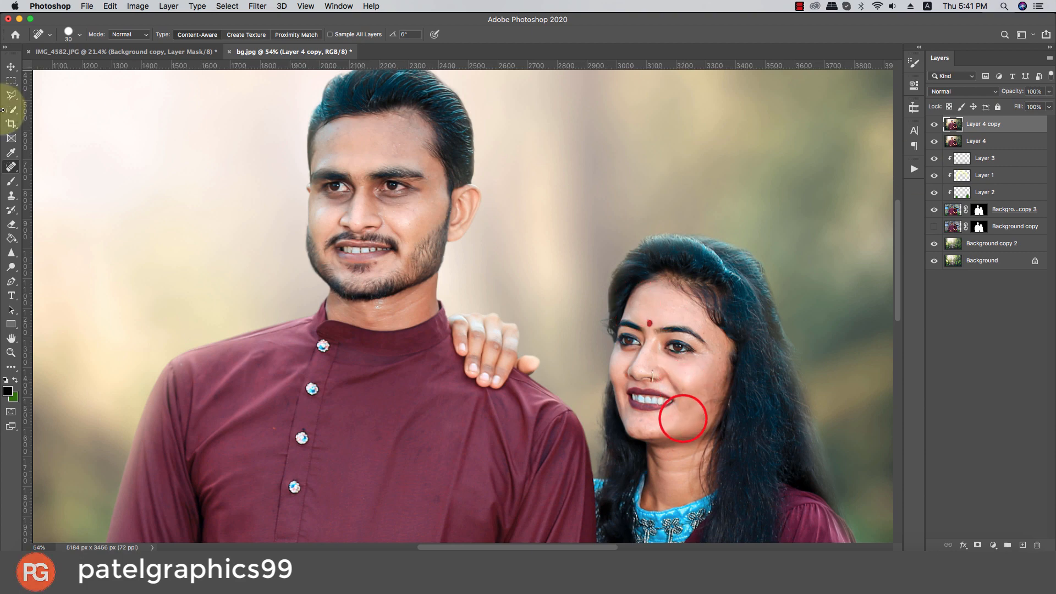
# - Switch to the Mixer Brush and start smoothing the skin above the man's brow on the side away from his visible ear
pyautogui.rightClick(11, 181)
pyautogui.click(58, 207)
pyautogui.scroll(2, 372, 149)
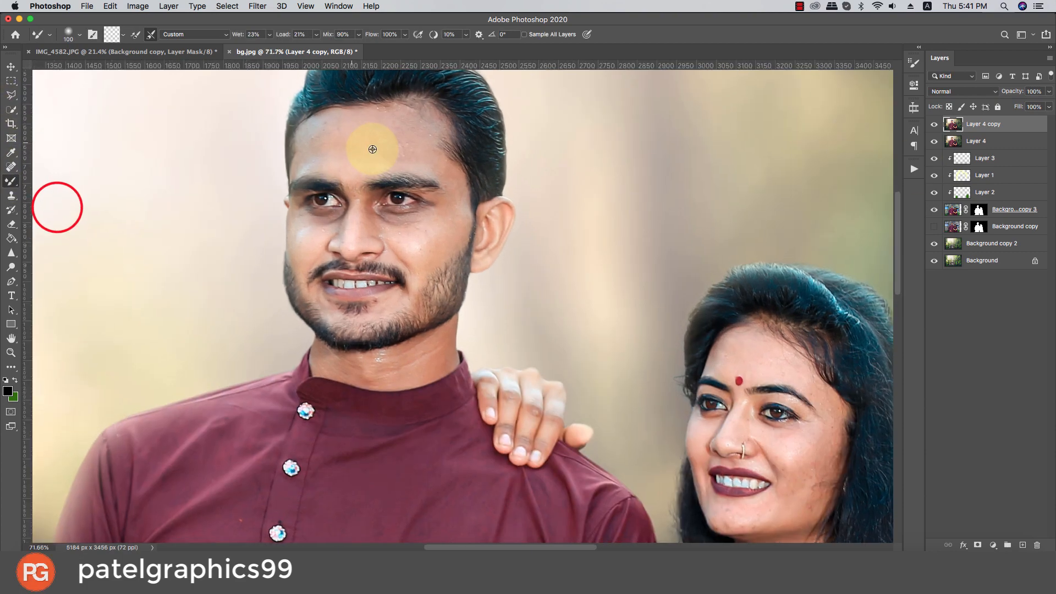
pyautogui.press('[')
pyautogui.click(332, 156)
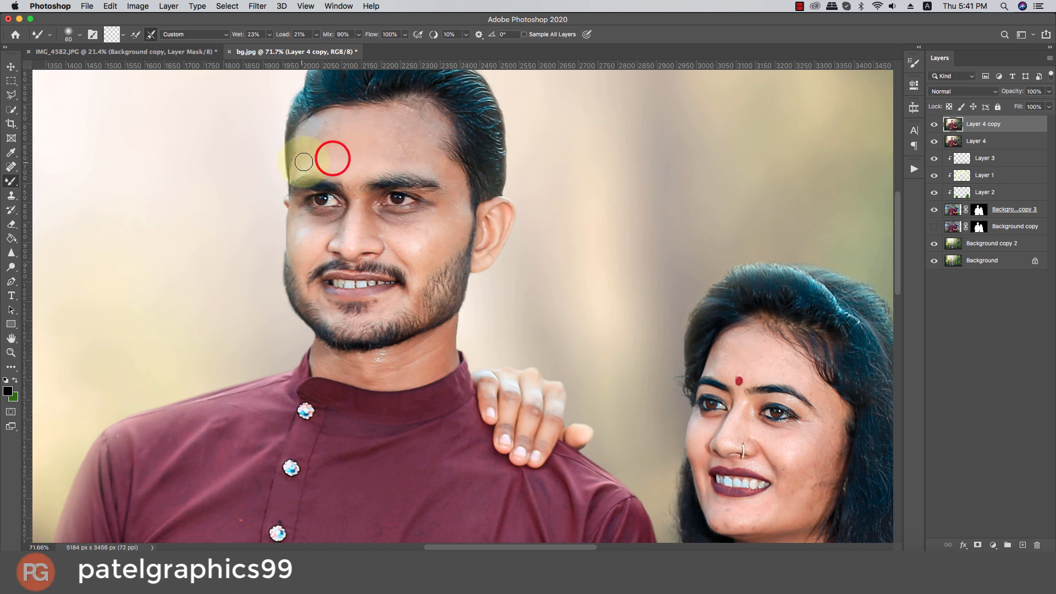
pyautogui.click(320, 141)
pyautogui.click(350, 131)
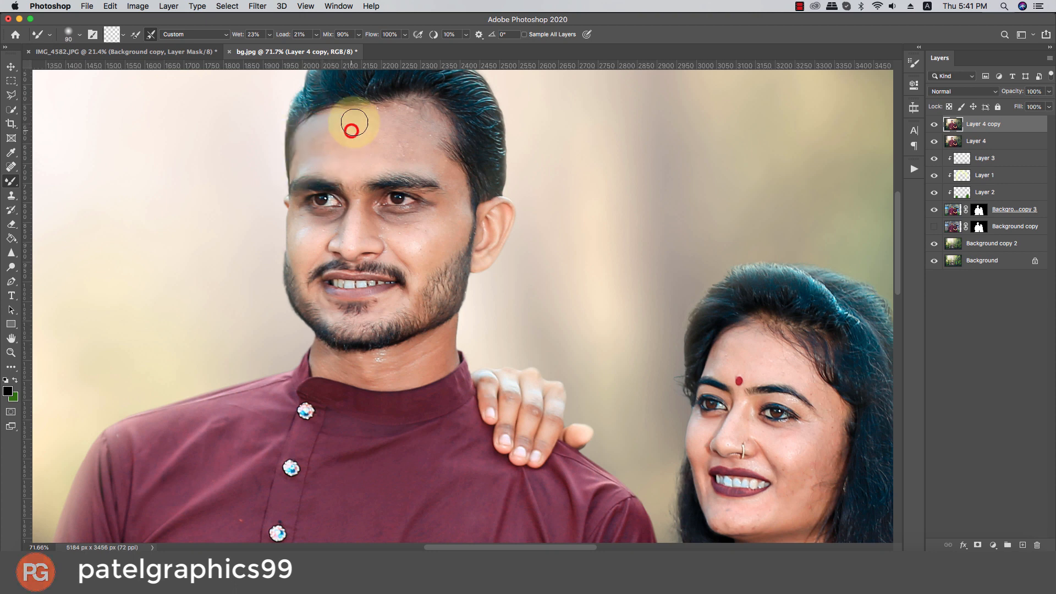
# - Blend the skin across the rest of the man's forehead up to the hairline with a larger Mixer Brush of size 80
pyautogui.press(']')
pyautogui.press(']')
pyautogui.click(391, 126)
pyautogui.click(413, 147)
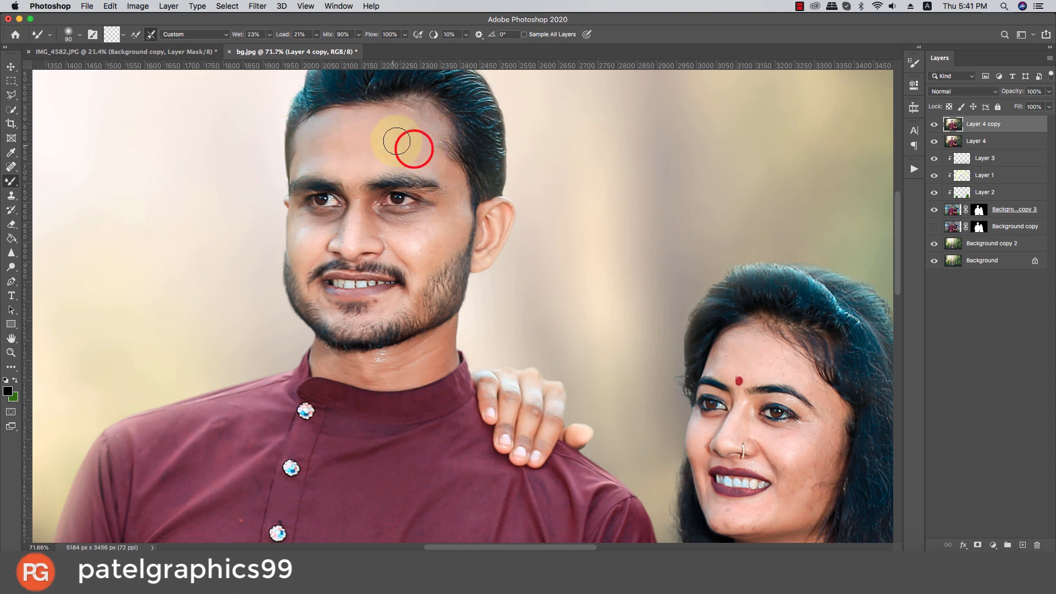
pyautogui.click(367, 159)
pyautogui.click(341, 142)
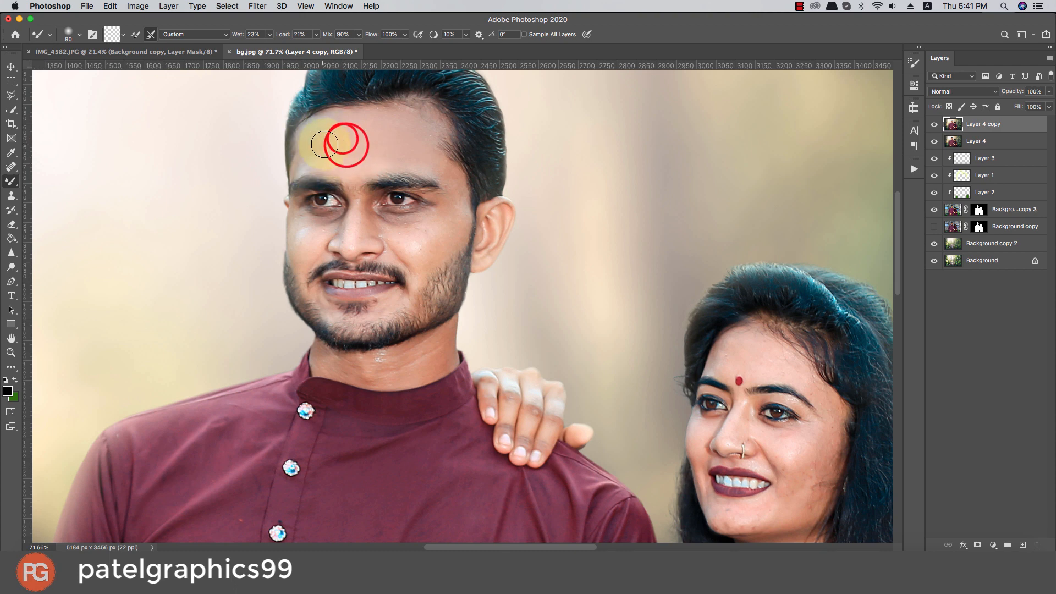
pyautogui.click(371, 134)
pyautogui.click(384, 149)
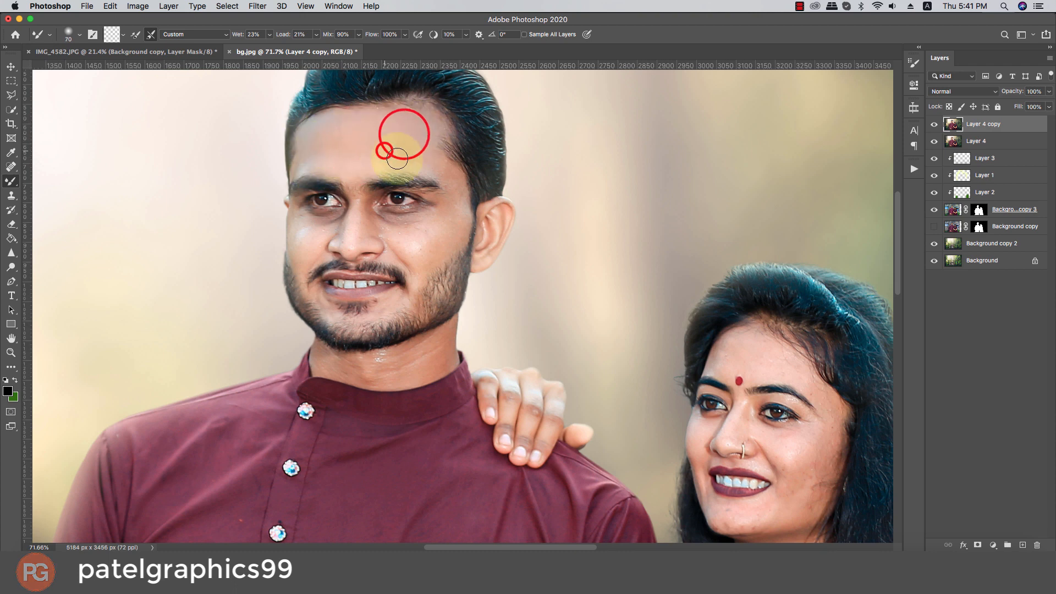
# - Smooth the man's temple and the cheek near his visible ear with the Mixer Brush, varying the brush size
pyautogui.press('[')
pyautogui.press('[')
pyautogui.click(443, 171)
pyautogui.click(455, 216)
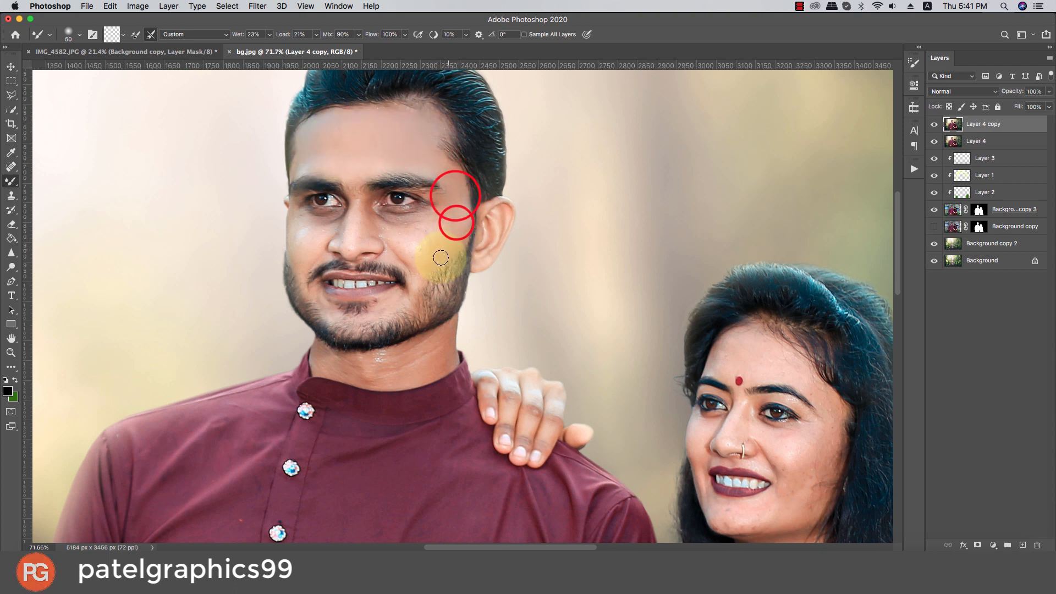
pyautogui.click(437, 246)
pyautogui.press(']')
pyautogui.press(']')
pyautogui.click(420, 244)
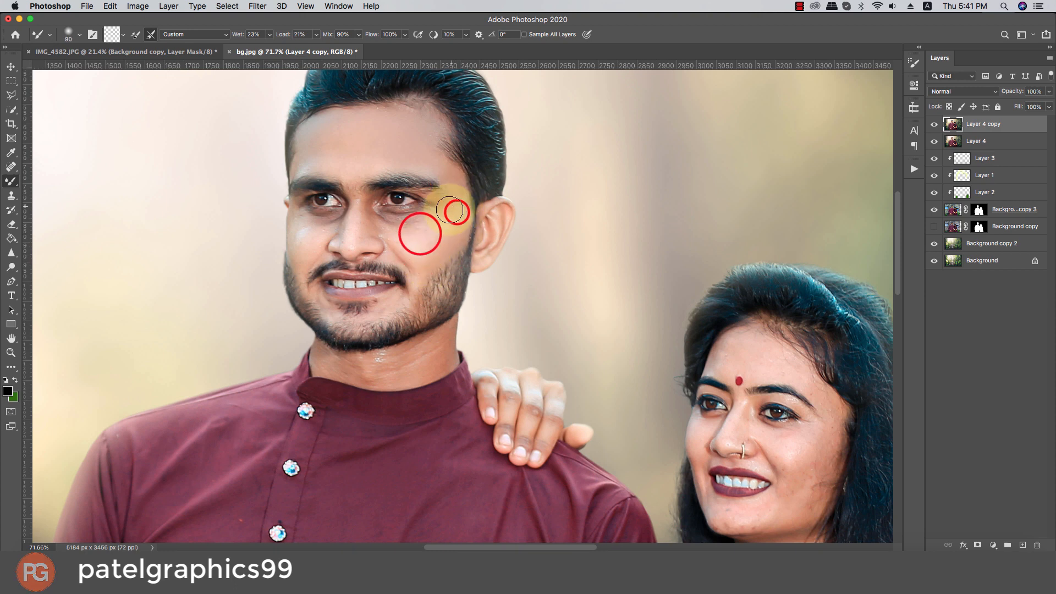
# - Blend the skin under the man's eye and beside his nose on the ear-side cheek, adapting the Mixer Brush size
pyautogui.press('[')
pyautogui.press('[')
pyautogui.press('[')
pyautogui.press('[')
pyautogui.press('[')
pyautogui.moveTo(397, 243)
pyautogui.mouseDown()
pyautogui.moveTo(403, 258)
pyautogui.moveTo(384, 224)
pyautogui.mouseUp()
pyautogui.press(']')
pyautogui.press(']')
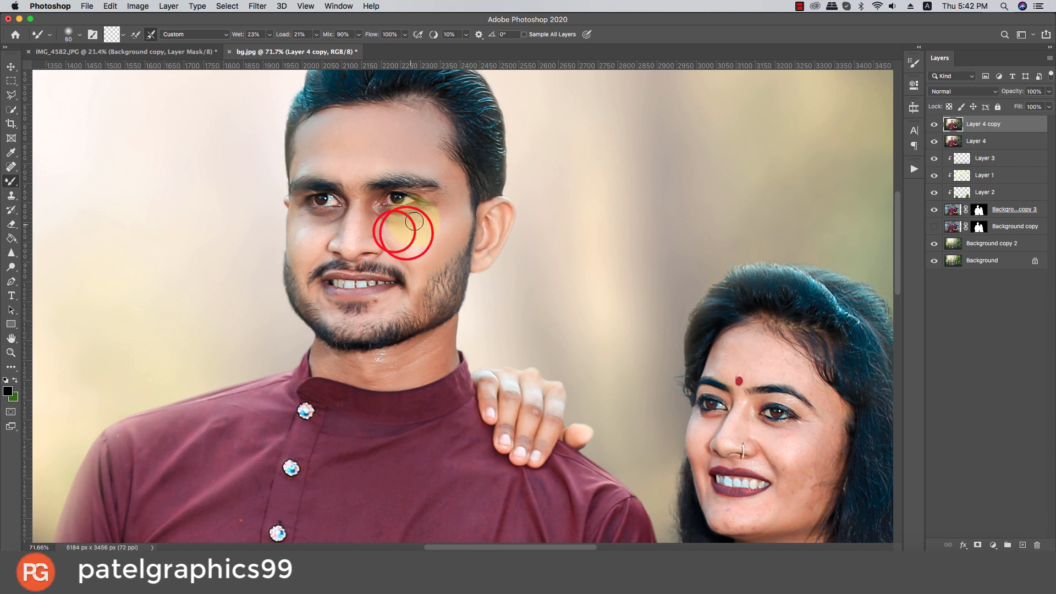
pyautogui.press(']')
pyautogui.moveTo(447, 217); pyautogui.dragTo(391, 215)
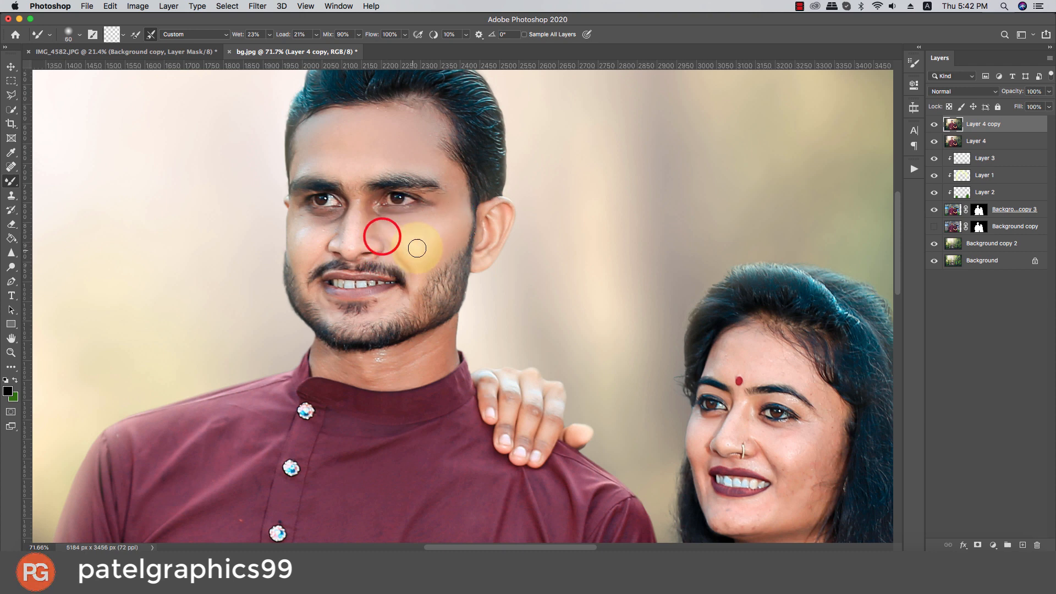
# - Smooth the man's nose and the cheek on its far side with the Mixer Brush
pyautogui.press('[')
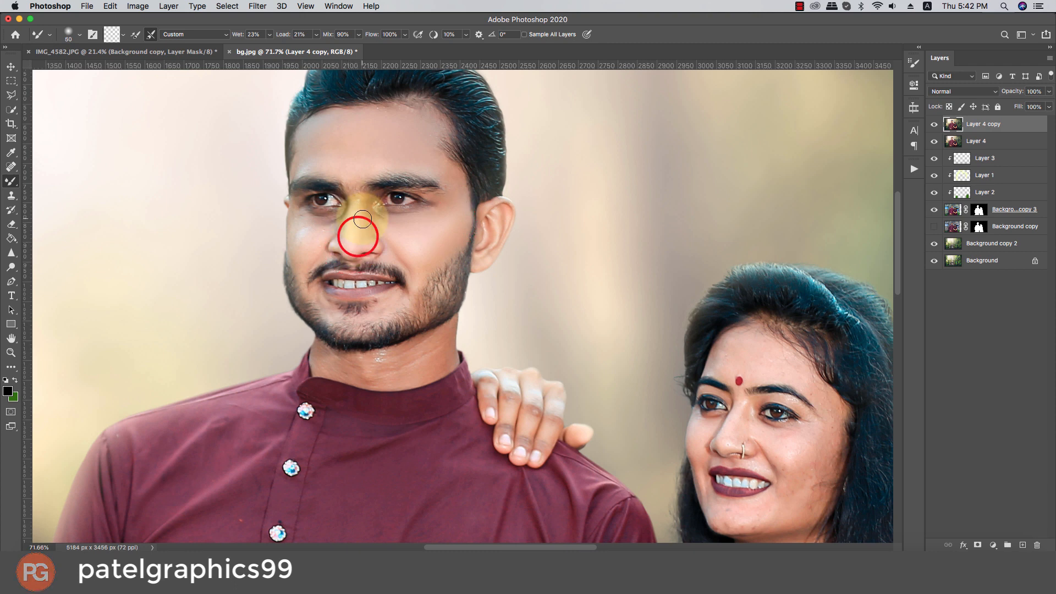
pyautogui.press(']')
pyautogui.press(']')
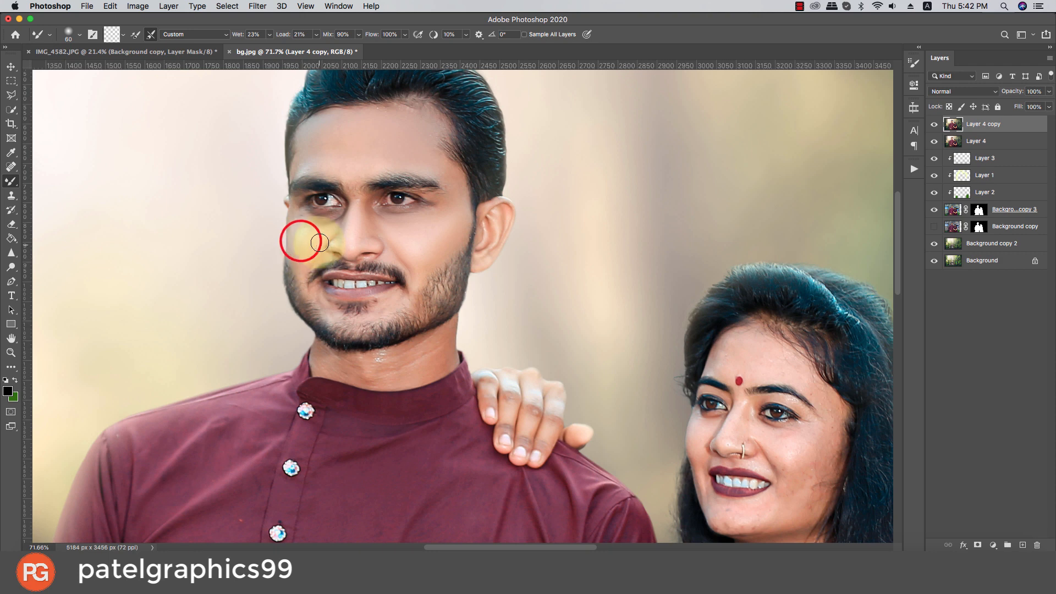
pyautogui.moveTo(301, 230)
pyautogui.mouseDown()
pyautogui.moveTo(339, 218)
pyautogui.moveTo(302, 227)
pyautogui.moveTo(311, 221)
pyautogui.moveTo(298, 216)
pyautogui.moveTo(333, 219)
pyautogui.moveTo(332, 179)
pyautogui.moveTo(378, 259)
pyautogui.moveTo(355, 241)
pyautogui.moveTo(335, 242)
pyautogui.moveTo(364, 238)
pyautogui.mouseUp()
# - Blend the skin around the man's mouth and at the beard edge of his far cheek with the Mixer Brush
pyautogui.press(']')
pyautogui.scroll(-1, 367, 264)
pyautogui.press(']')
pyautogui.moveTo(383, 301); pyautogui.dragTo(400, 293)
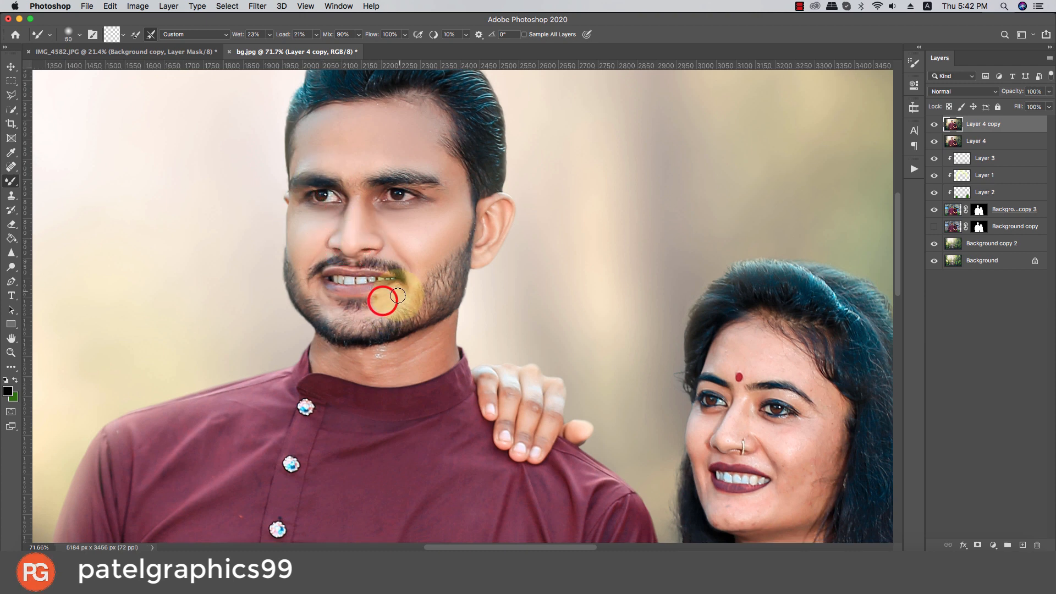
pyautogui.click(305, 263)
# - Smooth the shiny skin on the man's neck between the beard and collar, enlarging the Mixer Brush to about size 80
pyautogui.press(']')
pyautogui.press(']')
pyautogui.moveTo(383, 352); pyautogui.dragTo(374, 356)
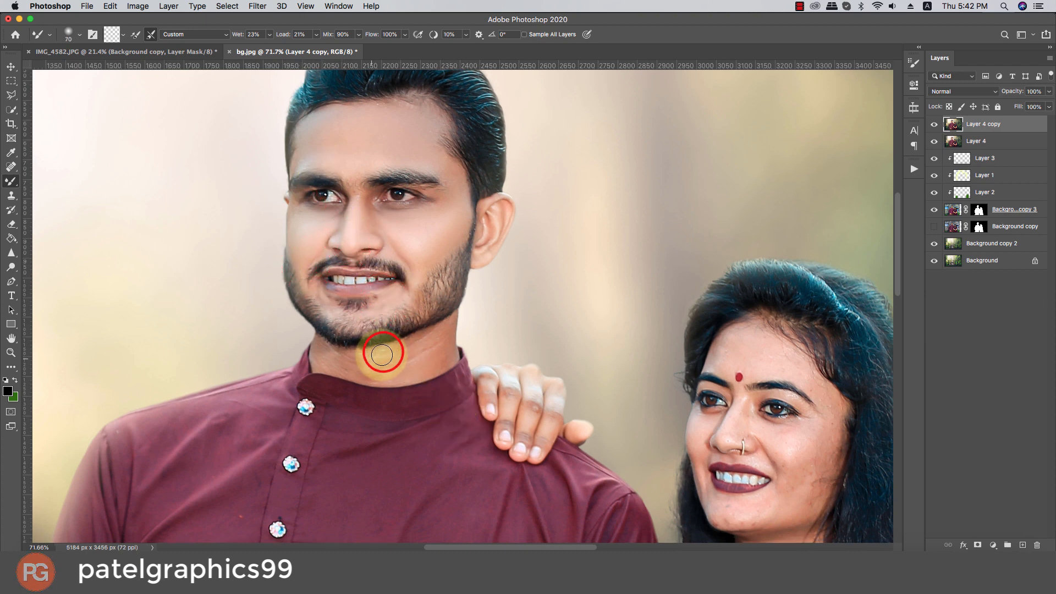
pyautogui.press(']')
pyautogui.press(']')
pyautogui.moveTo(439, 342)
pyautogui.mouseDown()
pyautogui.moveTo(378, 371)
pyautogui.moveTo(319, 358)
pyautogui.mouseUp()
pyautogui.scroll(-3, 448, 321)
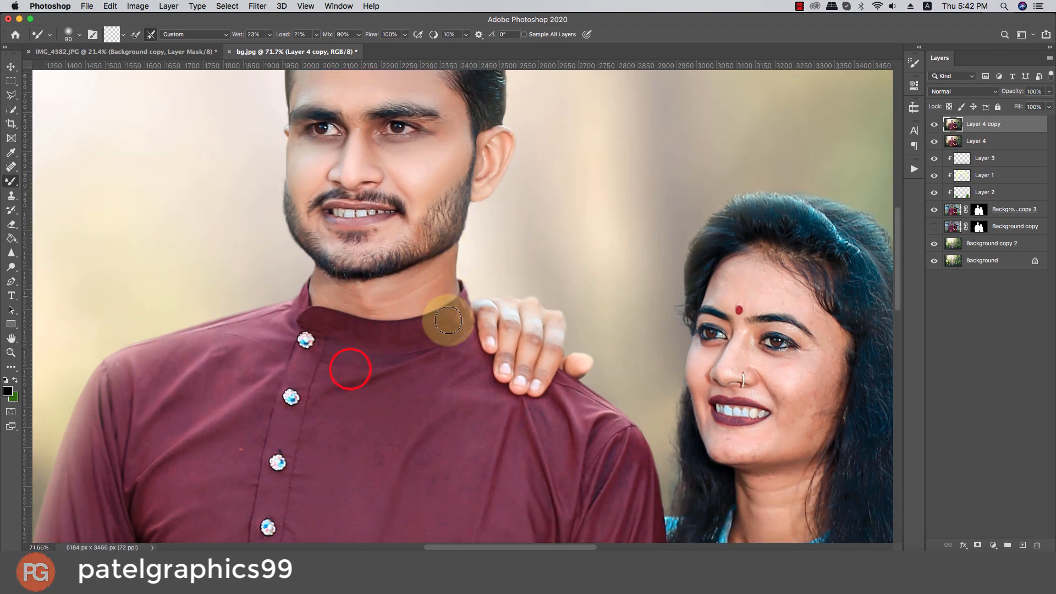
# - Smooth the woman's near cheek from under her eye down along the hairline with the Mixer Brush, adapting its size
pyautogui.press('[')
pyautogui.press('[')
pyautogui.press(']')
pyautogui.press(']')
pyautogui.moveTo(775, 387)
pyautogui.mouseDown()
pyautogui.moveTo(573, 278)
pyautogui.moveTo(516, 289)
pyautogui.moveTo(534, 317)
pyautogui.mouseUp()
pyautogui.scroll(2, 541, 290)
pyautogui.press(']')
pyautogui.press(']')
pyautogui.press(']')
pyautogui.press(']')
pyautogui.moveTo(526, 278)
pyautogui.mouseDown()
pyautogui.moveTo(565, 269)
pyautogui.moveTo(592, 247)
pyautogui.mouseUp()
pyautogui.moveTo(577, 272)
pyautogui.mouseDown()
pyautogui.moveTo(586, 292)
pyautogui.moveTo(578, 313)
pyautogui.moveTo(552, 321)
pyautogui.moveTo(569, 309)
pyautogui.moveTo(576, 356)
pyautogui.mouseUp()
# - Blend the lower part of the woman's near cheek beside her mouth and toward her hair with the Mixer Brush at size 80
pyautogui.press(']')
pyautogui.press('[')
pyautogui.moveTo(534, 327)
pyautogui.mouseDown()
pyautogui.moveTo(543, 341)
pyautogui.moveTo(581, 322)
pyautogui.mouseUp()
pyautogui.moveTo(574, 326)
pyautogui.mouseDown()
pyautogui.moveTo(585, 330)
pyautogui.moveTo(589, 303)
pyautogui.mouseUp()
pyautogui.moveTo(591, 283); pyautogui.dragTo(591, 284)
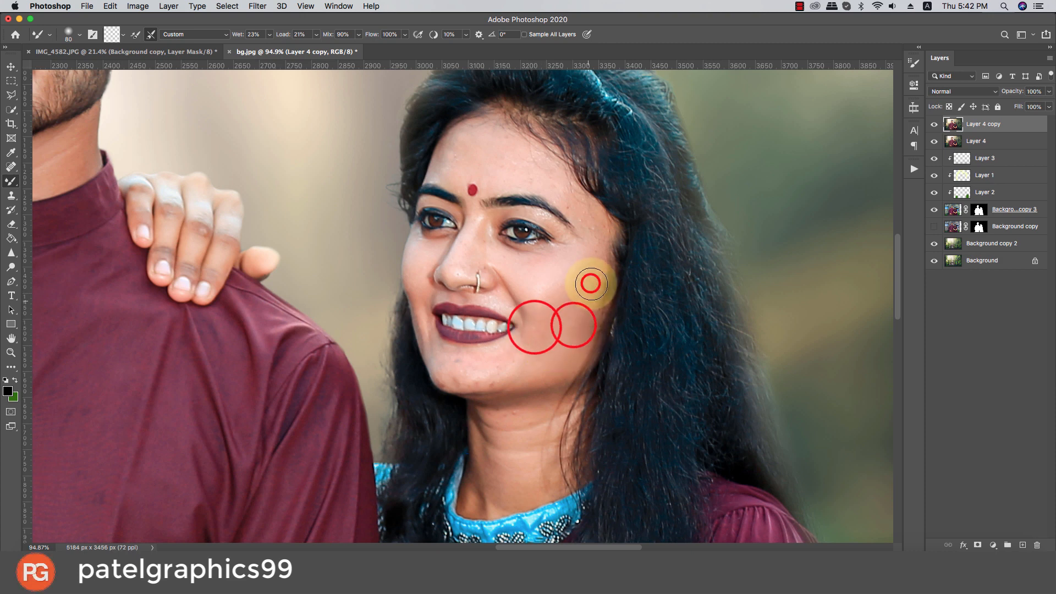
# - Smooth the woman's smile line, jaw and chin with a smaller Mixer Brush
pyautogui.press('[')
pyautogui.press('[')
pyautogui.press('[')
pyautogui.press('[')
pyautogui.moveTo(522, 303); pyautogui.dragTo(538, 351)
pyautogui.moveTo(538, 337)
pyautogui.mouseDown()
pyautogui.moveTo(490, 379)
pyautogui.moveTo(562, 370)
pyautogui.mouseUp()
pyautogui.press(']')
pyautogui.moveTo(470, 380)
pyautogui.mouseDown()
pyautogui.moveTo(438, 377)
pyautogui.moveTo(467, 361)
pyautogui.mouseUp()
pyautogui.press('[')
pyautogui.moveTo(482, 368)
pyautogui.mouseDown()
pyautogui.moveTo(506, 351)
pyautogui.moveTo(477, 365)
pyautogui.mouseUp()
# - Blend the skin along the woman's nose, under her near eye and on her far cheek, adapting the Mixer Brush size
pyautogui.moveTo(444, 351)
pyautogui.mouseDown()
pyautogui.moveTo(425, 340)
pyautogui.moveTo(416, 305)
pyautogui.moveTo(425, 251)
pyautogui.moveTo(441, 247)
pyautogui.moveTo(458, 276)
pyautogui.moveTo(460, 251)
pyautogui.moveTo(440, 278)
pyautogui.moveTo(441, 265)
pyautogui.moveTo(494, 270)
pyautogui.moveTo(515, 312)
pyautogui.moveTo(476, 301)
pyautogui.moveTo(502, 307)
pyautogui.moveTo(469, 269)
pyautogui.moveTo(479, 248)
pyautogui.mouseUp()
pyautogui.press(']')
pyautogui.press('[')
pyautogui.press('[')
pyautogui.press(']')
pyautogui.press('[')
pyautogui.press(']')
pyautogui.press(']')
pyautogui.press(']')
pyautogui.moveTo(485, 237)
pyautogui.mouseDown()
pyautogui.moveTo(523, 262)
pyautogui.moveTo(564, 252)
pyautogui.moveTo(505, 246)
pyautogui.mouseUp()
pyautogui.press(']')
pyautogui.moveTo(415, 245); pyautogui.dragTo(444, 242)
# - Smooth the skin around the outer corner of the woman's near eye and her temple, enlarging the Mixer Brush from size 45 to 60
pyautogui.press('[')
pyautogui.press('[')
pyautogui.press('[')
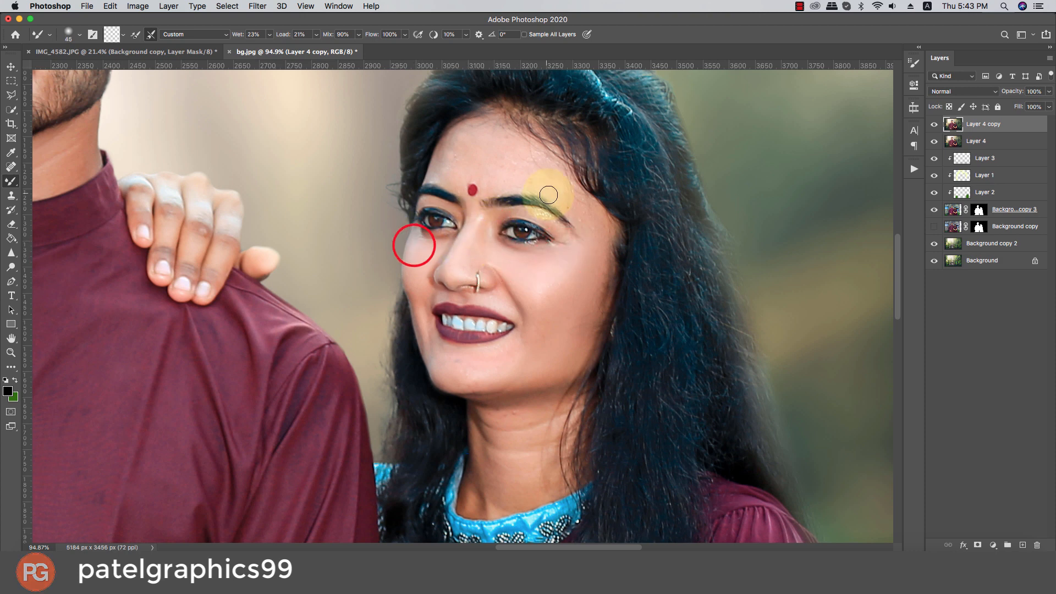
pyautogui.moveTo(568, 203)
pyautogui.mouseDown()
pyautogui.moveTo(555, 220)
pyautogui.moveTo(524, 216)
pyautogui.moveTo(554, 226)
pyautogui.mouseUp()
pyautogui.moveTo(537, 216); pyautogui.dragTo(564, 231)
pyautogui.press(']')
pyautogui.moveTo(587, 242)
pyautogui.mouseDown()
pyautogui.moveTo(531, 215)
pyautogui.moveTo(551, 223)
pyautogui.moveTo(512, 219)
pyautogui.mouseUp()
pyautogui.press(']')
pyautogui.press(']')
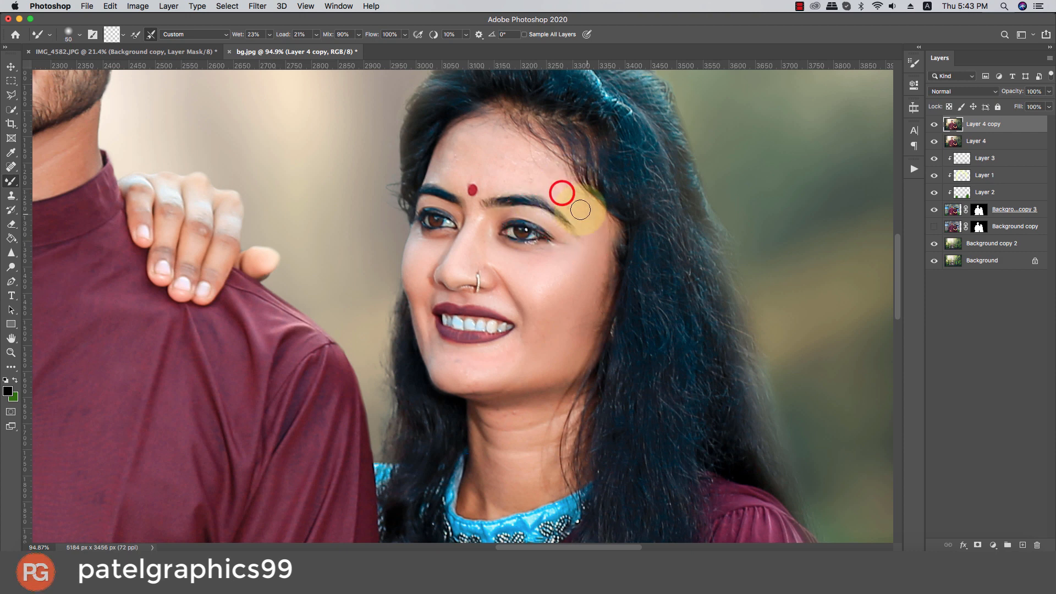
pyautogui.moveTo(580, 209)
pyautogui.mouseDown()
pyautogui.moveTo(600, 227)
pyautogui.moveTo(571, 199)
pyautogui.mouseUp()
# - Smooth the woman's forehead above her eyebrows with a larger Mixer Brush
pyautogui.press(']')
pyautogui.press(']')
pyautogui.moveTo(512, 166)
pyautogui.mouseDown()
pyautogui.moveTo(477, 134)
pyautogui.moveTo(444, 168)
pyautogui.moveTo(479, 138)
pyautogui.moveTo(501, 166)
pyautogui.moveTo(464, 174)
pyautogui.moveTo(515, 163)
pyautogui.moveTo(501, 179)
pyautogui.mouseUp()
# - Undo the last stroke and blend the fine skin around the woman's eyes with the Mixer Brush at size 20
pyautogui.press('[')
pyautogui.press('[')
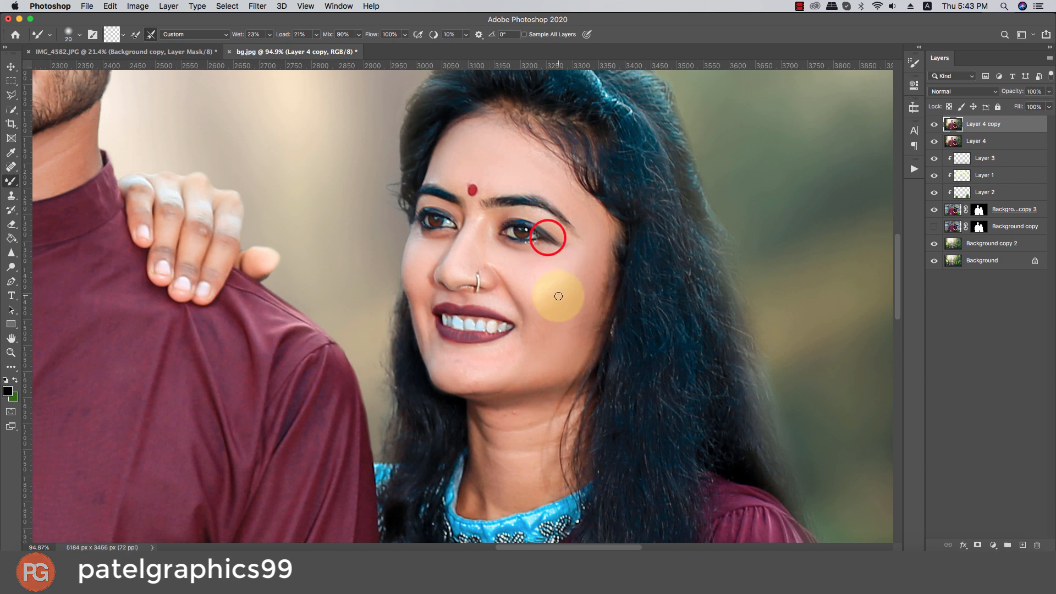
pyautogui.press('super+z')
pyautogui.moveTo(540, 230); pyautogui.dragTo(550, 242)
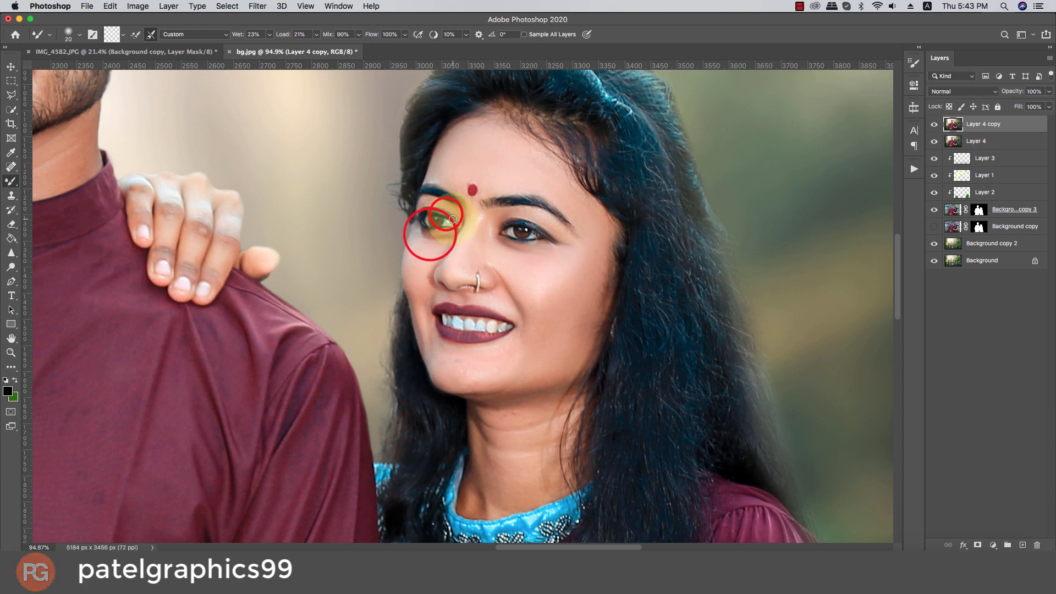
# - Add a Color Lookup adjustment layer above Layer 4 copy and load the 2Strip.look 3DLUT file
pyautogui.press('super+0')
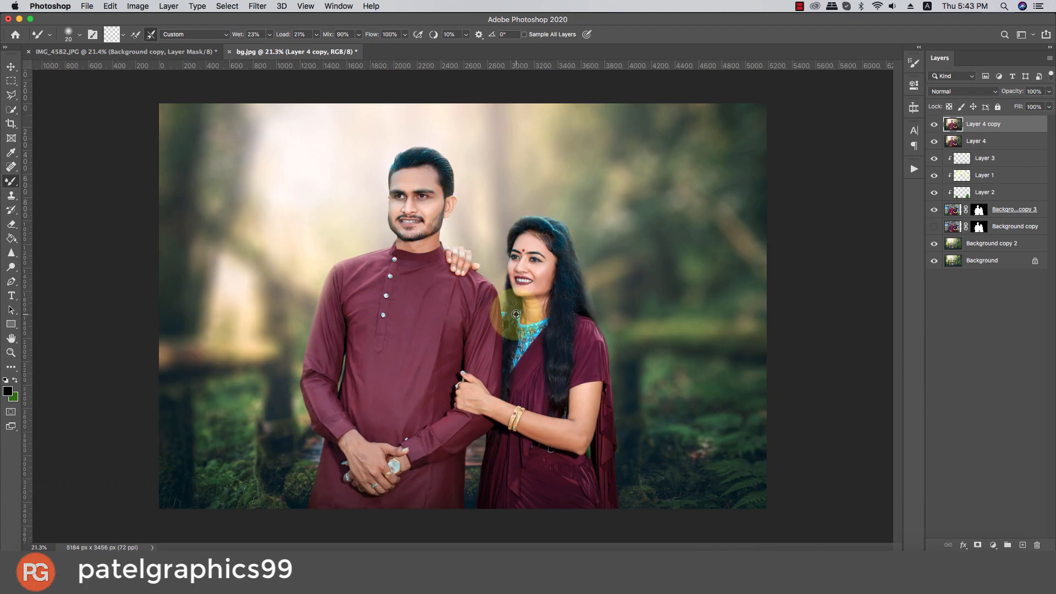
pyautogui.scroll(-2, 517, 314)
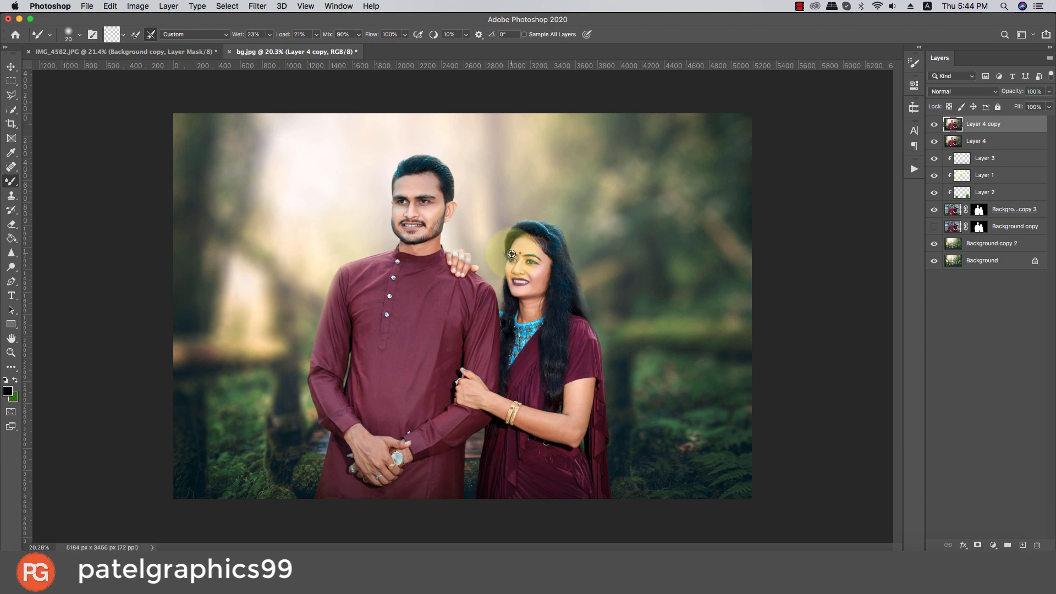
pyautogui.scroll(3, 512, 255)
pyautogui.scroll(-4, 517, 245)
pyautogui.scroll(1, 517, 245)
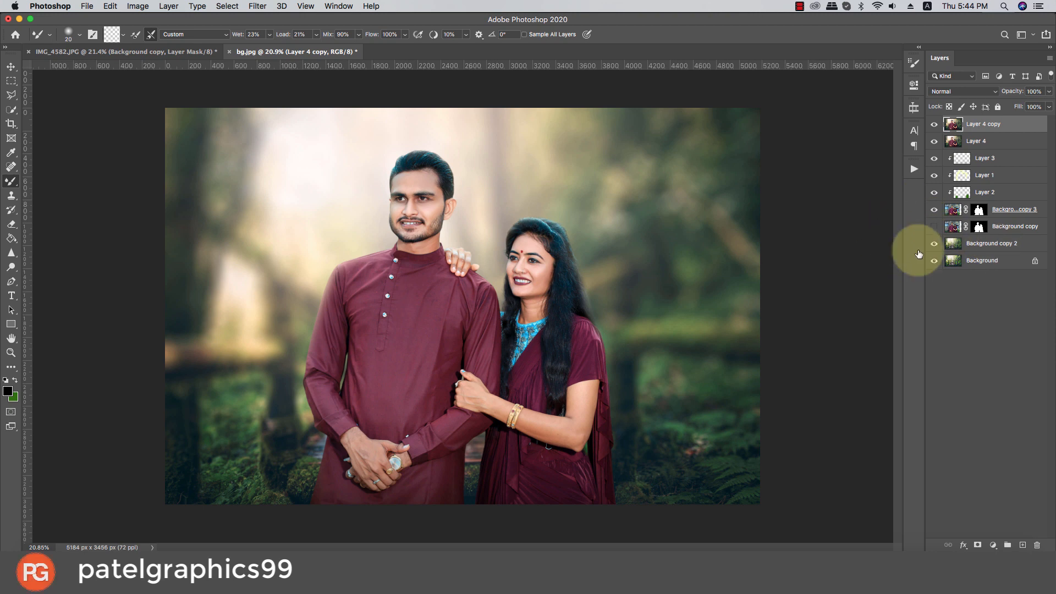
pyautogui.click(993, 545)
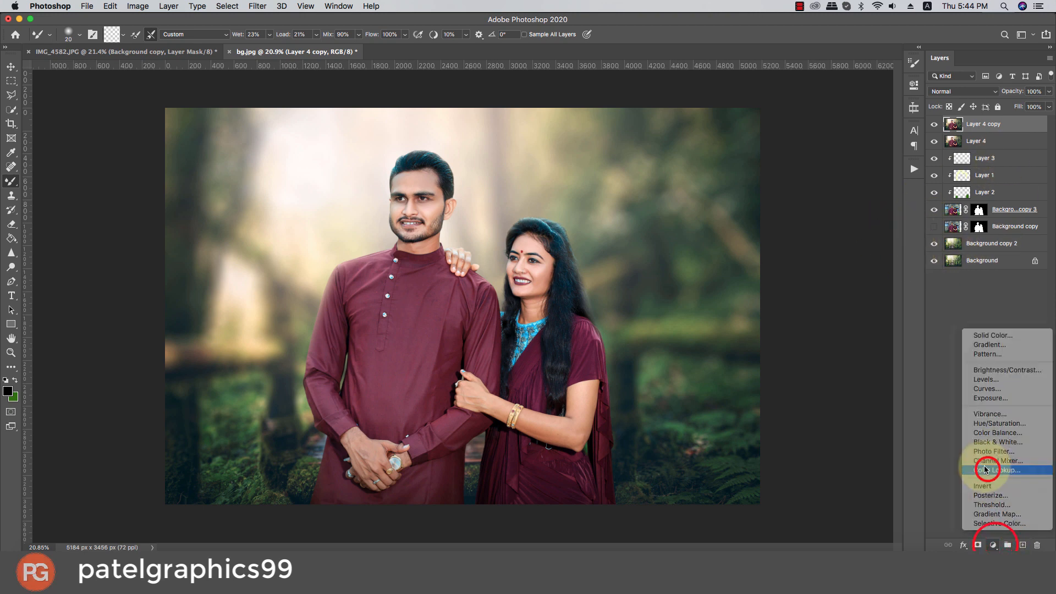
pyautogui.click(988, 469)
pyautogui.click(818, 117)
pyautogui.click(813, 145)
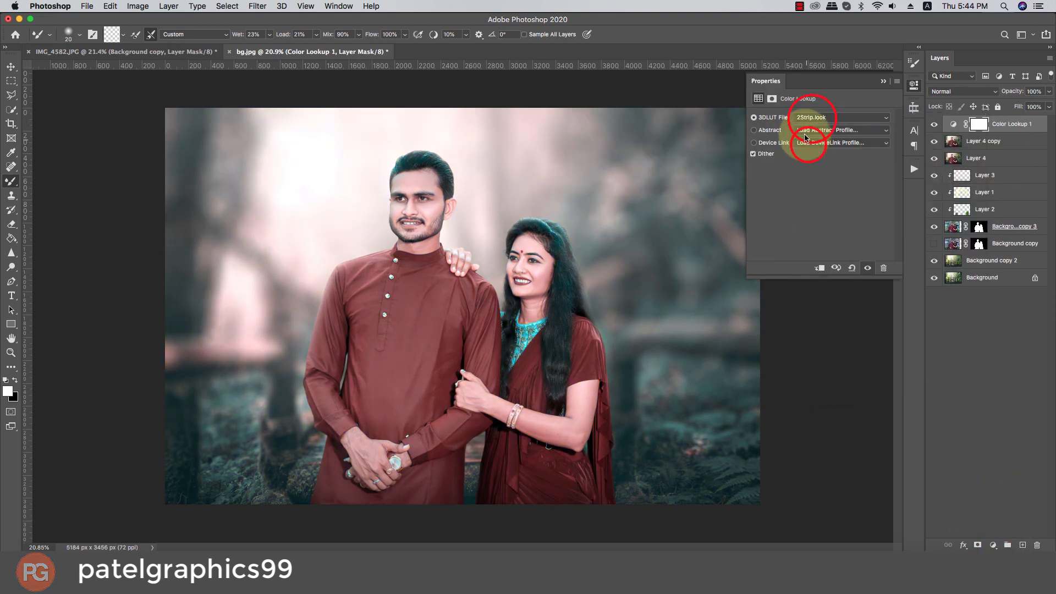
# - Try the 3Strip.look, Bleach Bypass.look, Candlelight.CUBE and Crisp_Winter.look 3DLUT files on the Color Lookup layer
pyautogui.click(816, 117)
pyautogui.click(816, 117)
pyautogui.click(1049, 91)
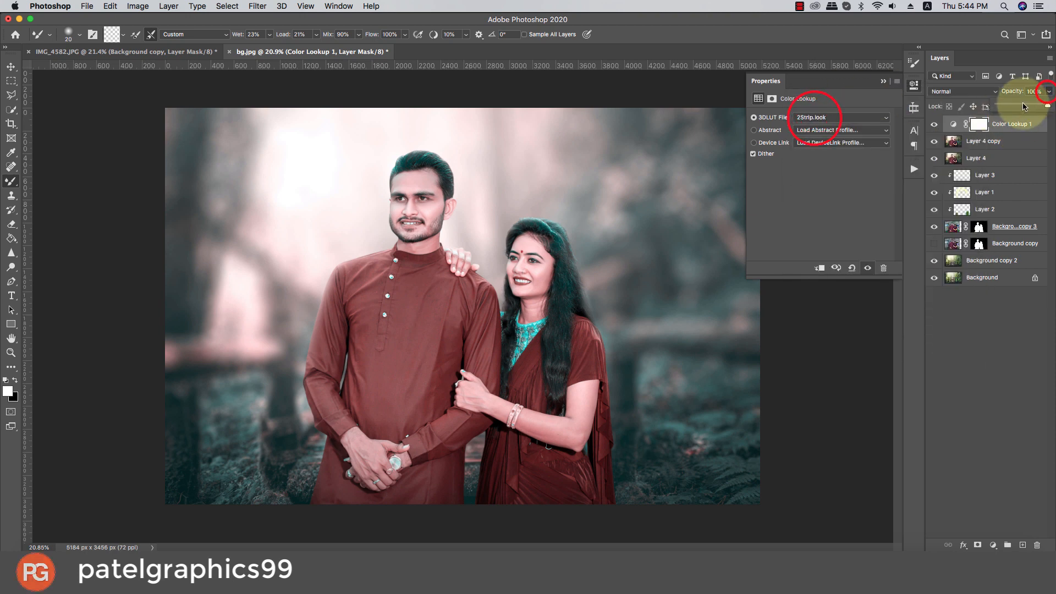
pyautogui.click(815, 117)
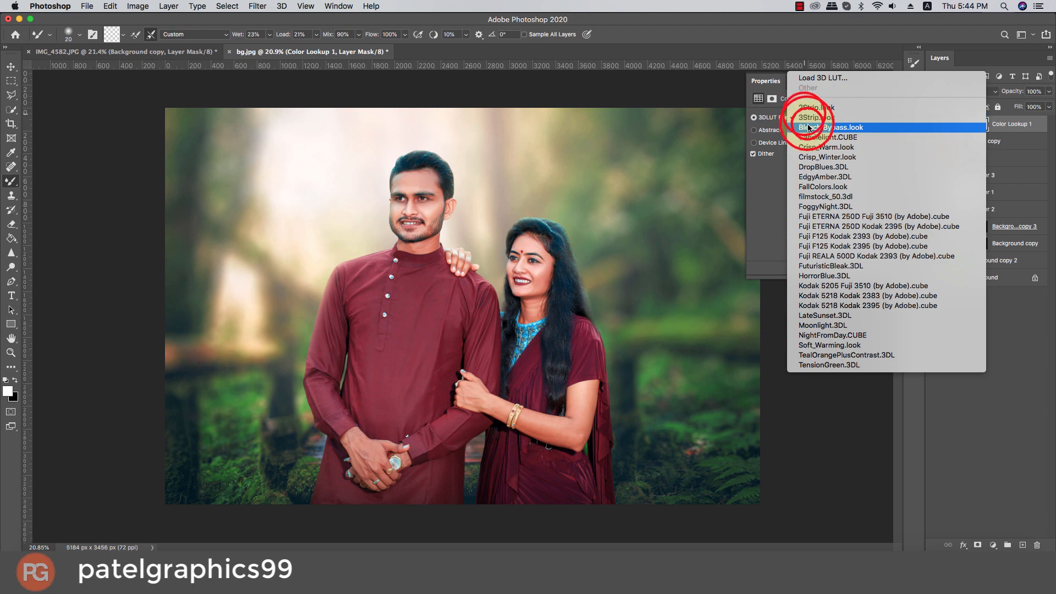
pyautogui.click(808, 127)
pyautogui.click(804, 118)
pyautogui.click(806, 137)
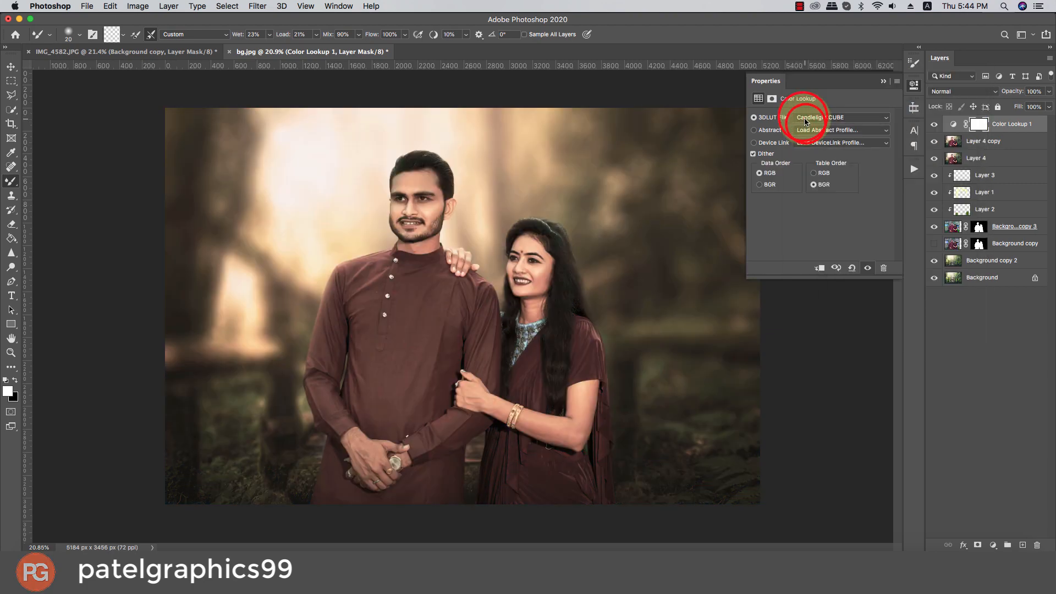
pyautogui.click(804, 117)
pyautogui.click(806, 137)
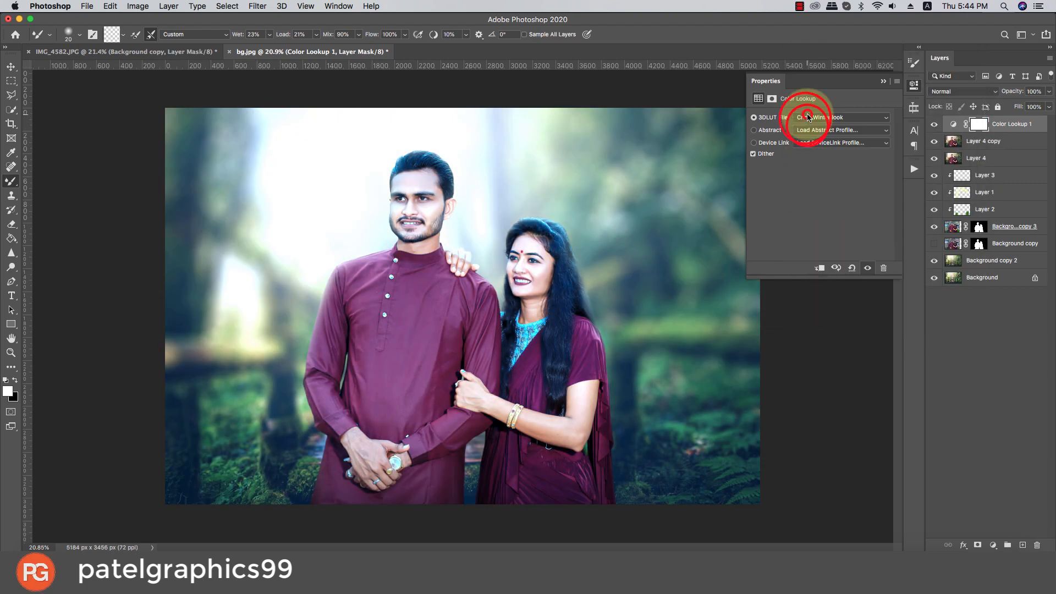
# - Try the EdgyAmber.3DL look on the Color Lookup layer with its opacity lowered to 17%
pyautogui.click(809, 118)
pyautogui.click(810, 118)
pyautogui.click(811, 118)
pyautogui.click(811, 120)
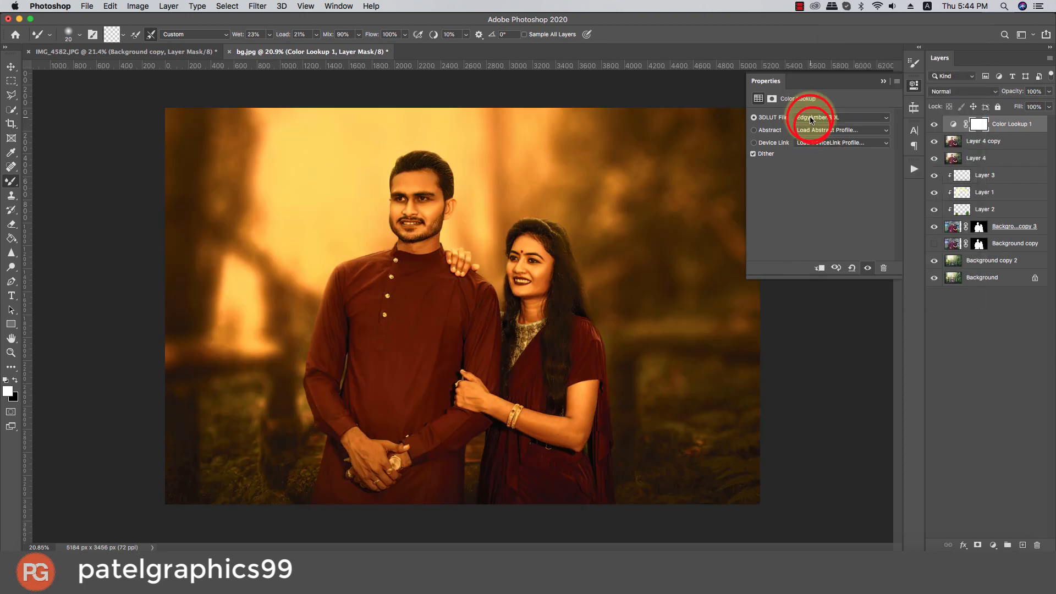
pyautogui.moveTo(1048, 105); pyautogui.dragTo(992, 104)
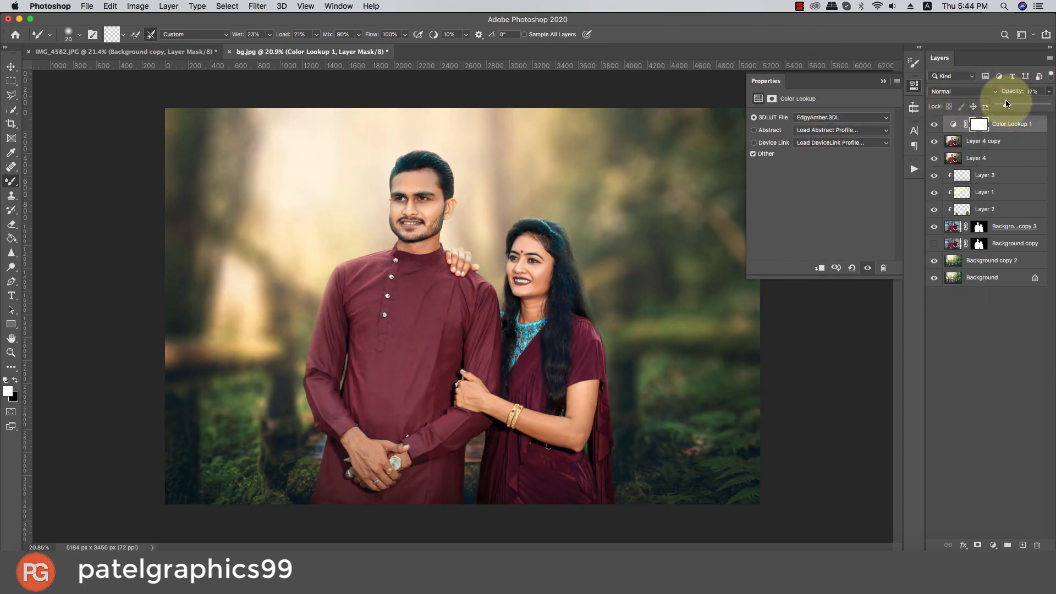
# - Try the filmstock_50.3dl and FoggyNight.3DL looks, raising the Color Lookup layer's opacity to 36%
pyautogui.click(823, 113)
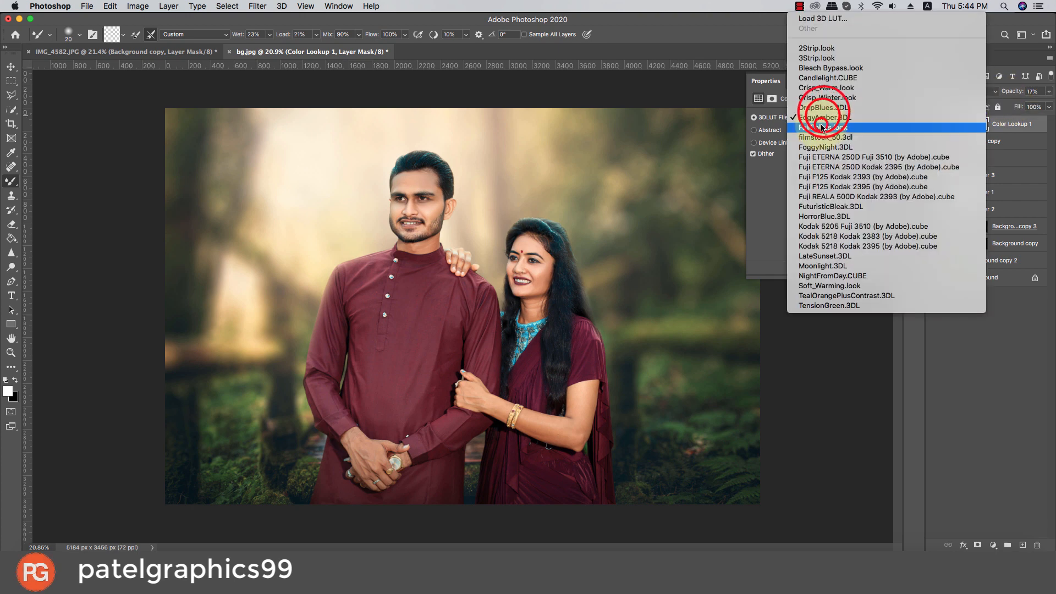
pyautogui.click(821, 118)
pyautogui.click(824, 117)
pyautogui.click(818, 128)
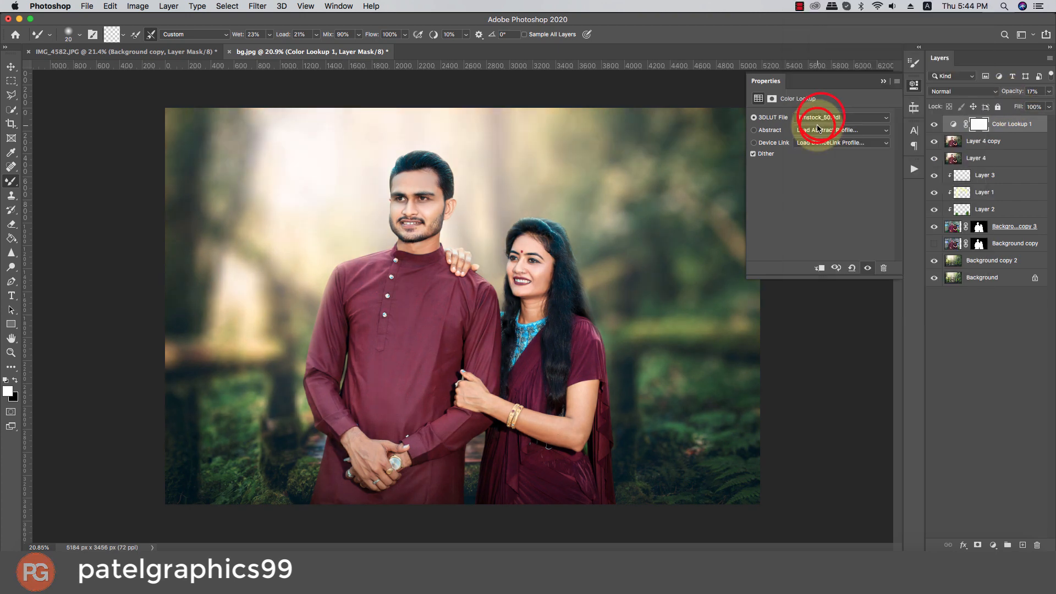
pyautogui.click(816, 120)
pyautogui.click(815, 124)
pyautogui.click(814, 119)
pyautogui.click(814, 121)
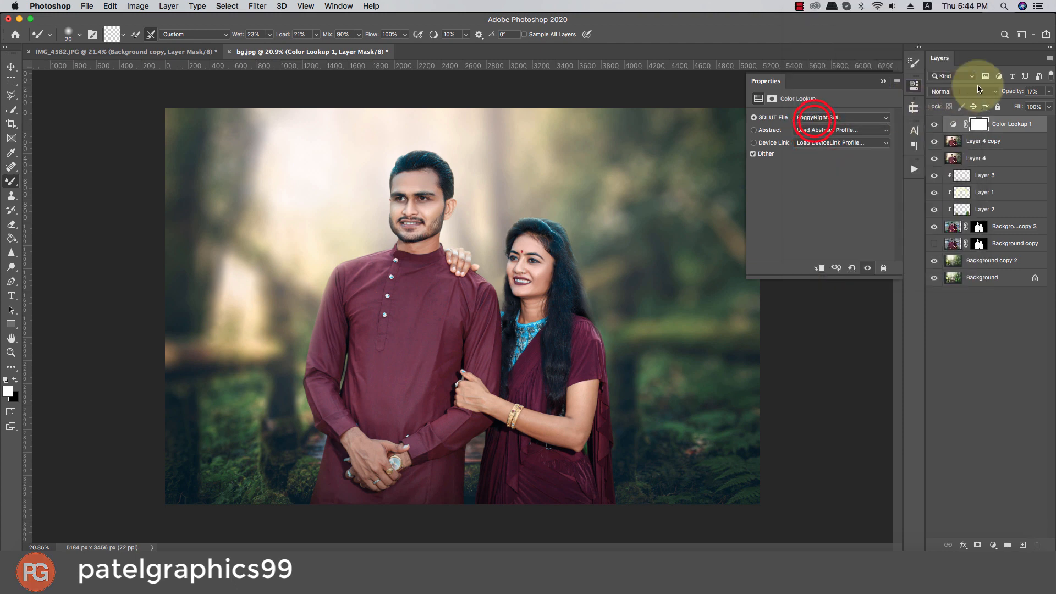
pyautogui.click(1048, 91)
pyautogui.moveTo(1026, 109)
pyautogui.mouseDown()
pyautogui.moveTo(1044, 106)
pyautogui.moveTo(1002, 99)
pyautogui.moveTo(1021, 102)
pyautogui.mouseUp()
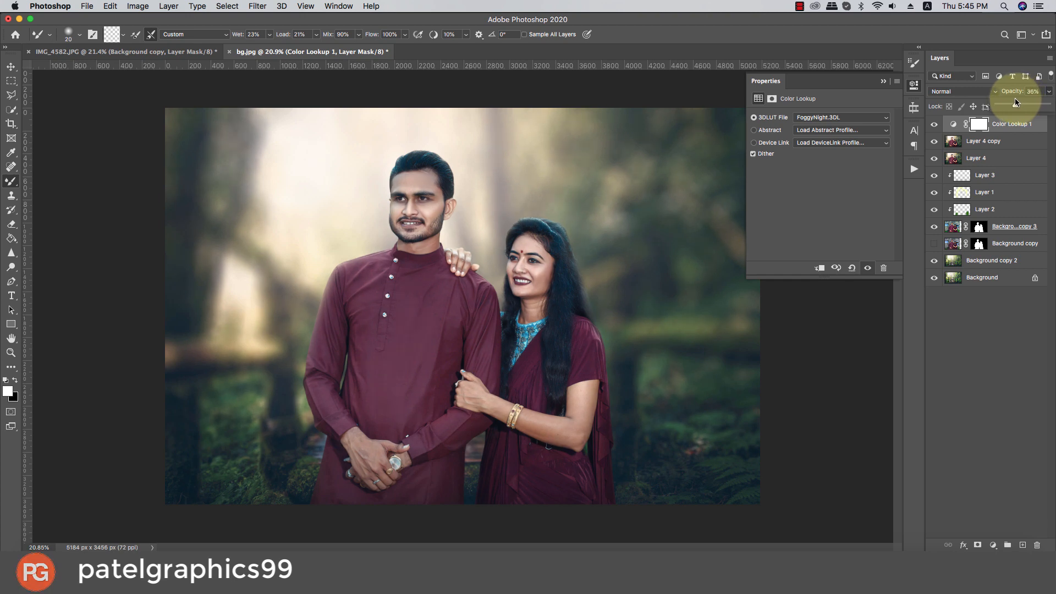
# - Restore the Color Lookup layer's opacity to 100%, then try the filmstock_50.3dl look and FallColors.look at 36% opacity
pyautogui.moveTo(1016, 102); pyautogui.dragTo(1048, 103)
pyautogui.click(803, 117)
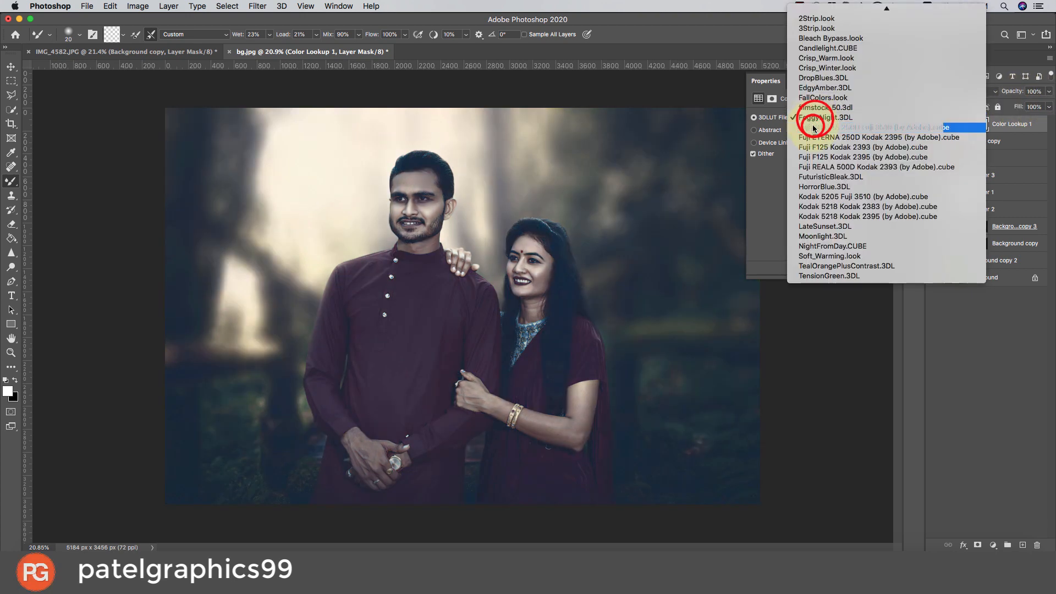
pyautogui.click(809, 112)
pyautogui.click(801, 118)
pyautogui.click(804, 98)
pyautogui.click(804, 116)
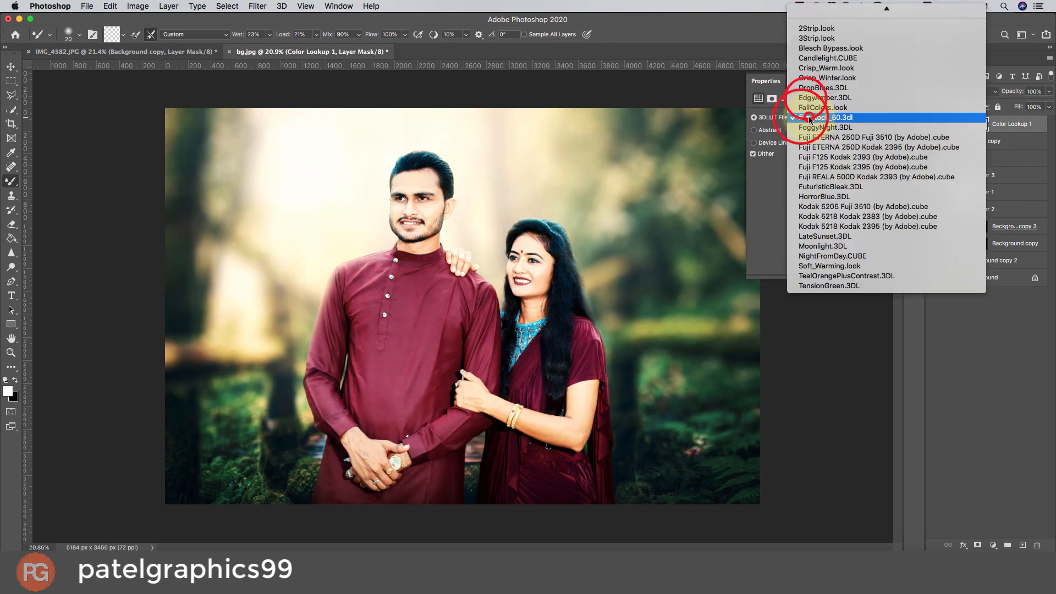
pyautogui.click(813, 108)
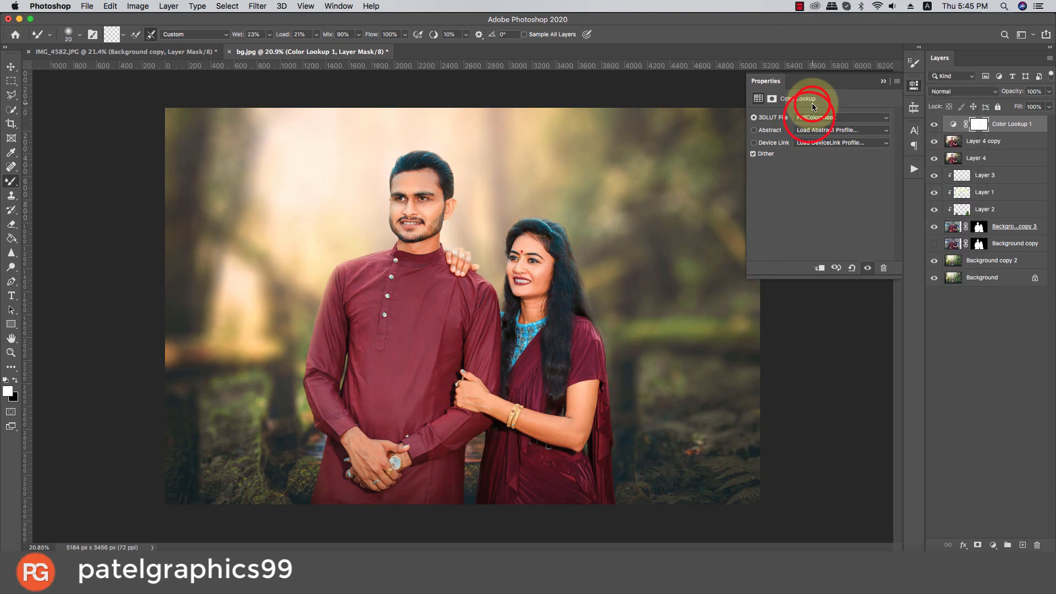
pyautogui.click(1049, 92)
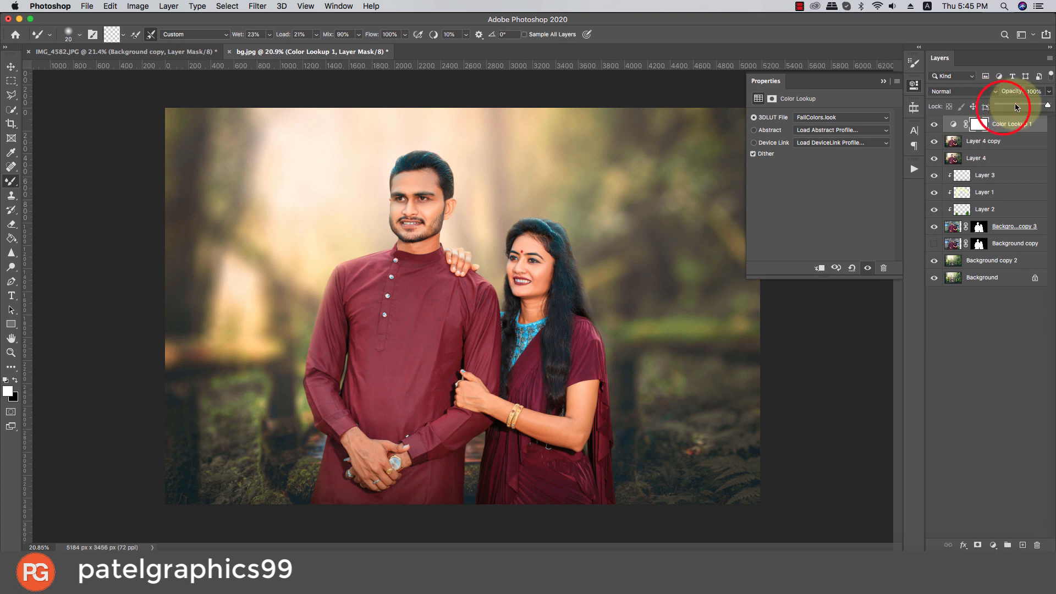
pyautogui.moveTo(1017, 108); pyautogui.dragTo(996, 106)
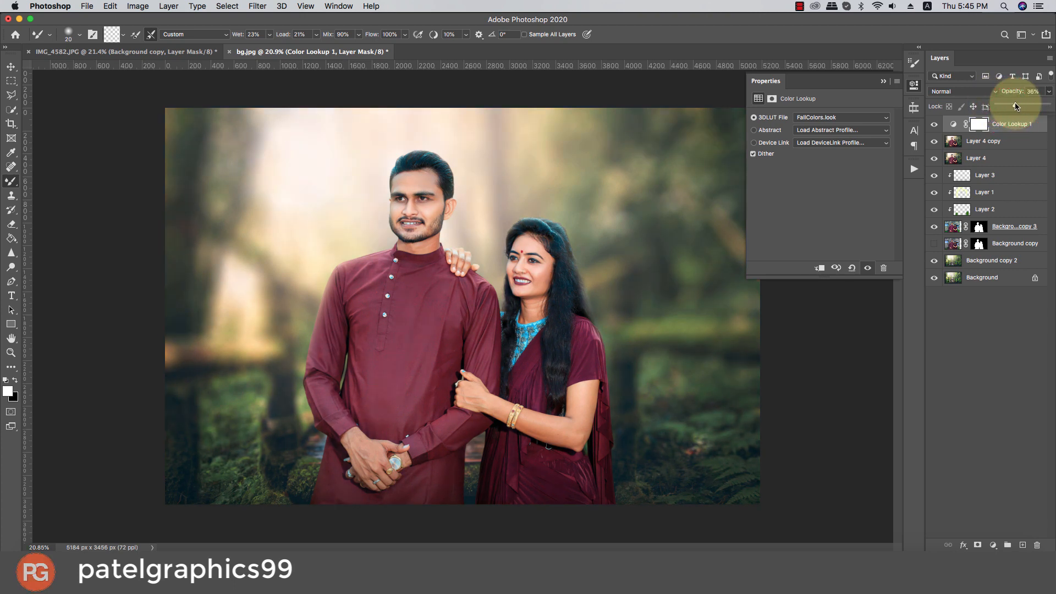
# - Try the Crisp_Winter.look, Candlelight.CUBE and Bleach Bypass.look 3DLUT files on the Color Lookup layer at 100% opacity
pyautogui.click(836, 117)
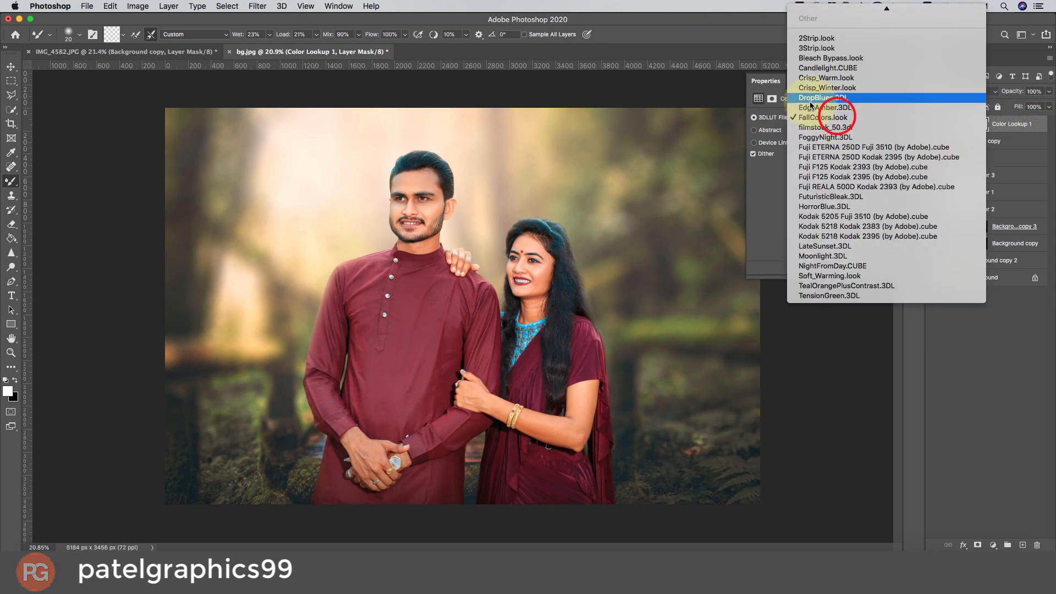
pyautogui.click(814, 98)
pyautogui.click(810, 117)
pyautogui.click(811, 108)
pyautogui.click(812, 116)
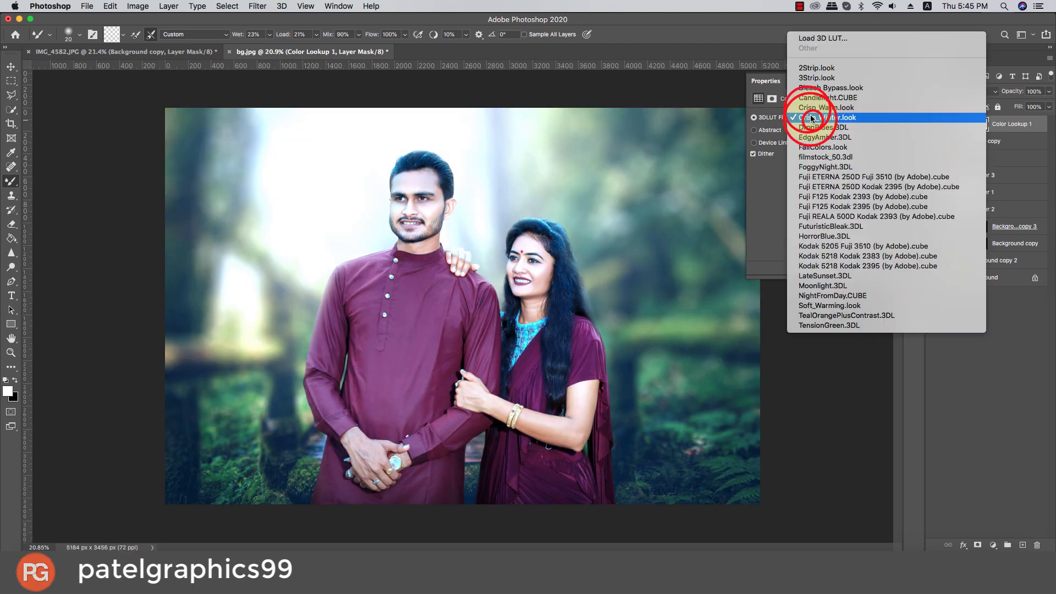
pyautogui.click(812, 107)
pyautogui.click(813, 117)
pyautogui.click(808, 110)
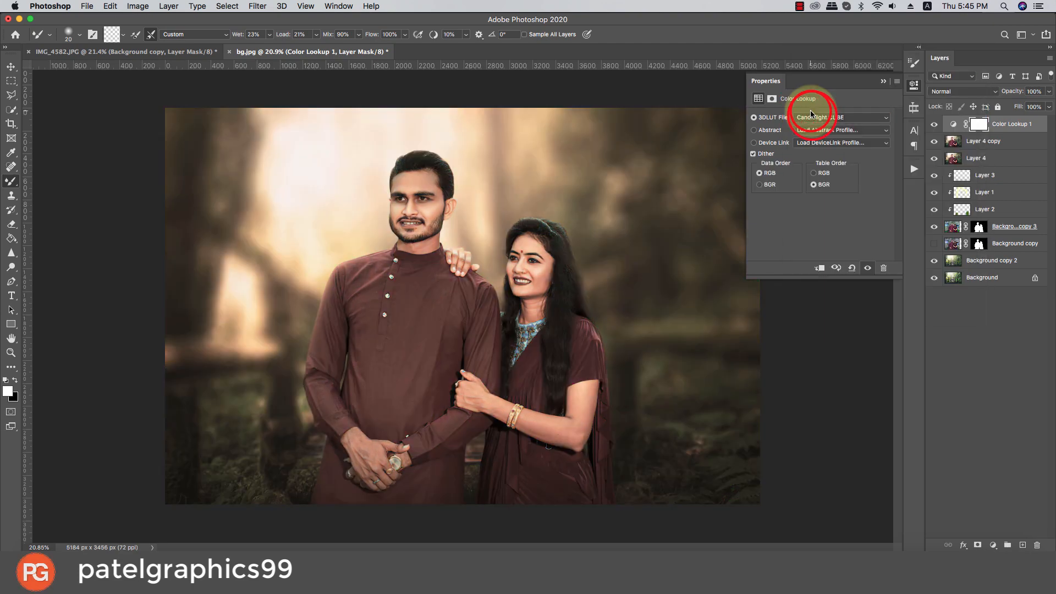
pyautogui.click(812, 116)
pyautogui.click(811, 110)
pyautogui.click(813, 116)
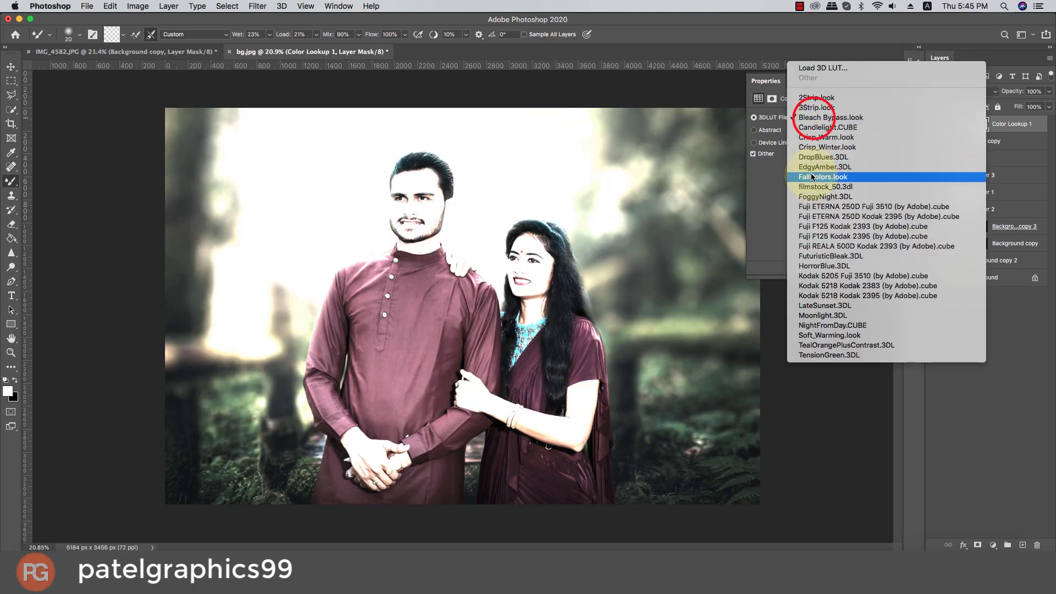
# - Apply the EdgyAmber.3DL look to the Color Lookup layer and set its opacity to 18%
pyautogui.click(809, 162)
pyautogui.click(1049, 92)
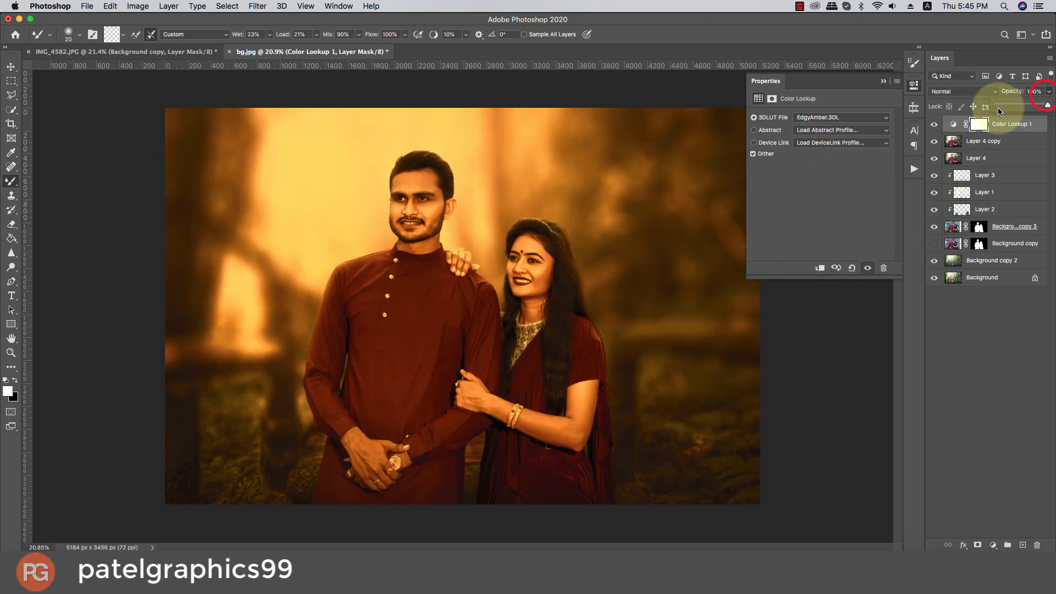
pyautogui.moveTo(1001, 108); pyautogui.dragTo(1000, 108)
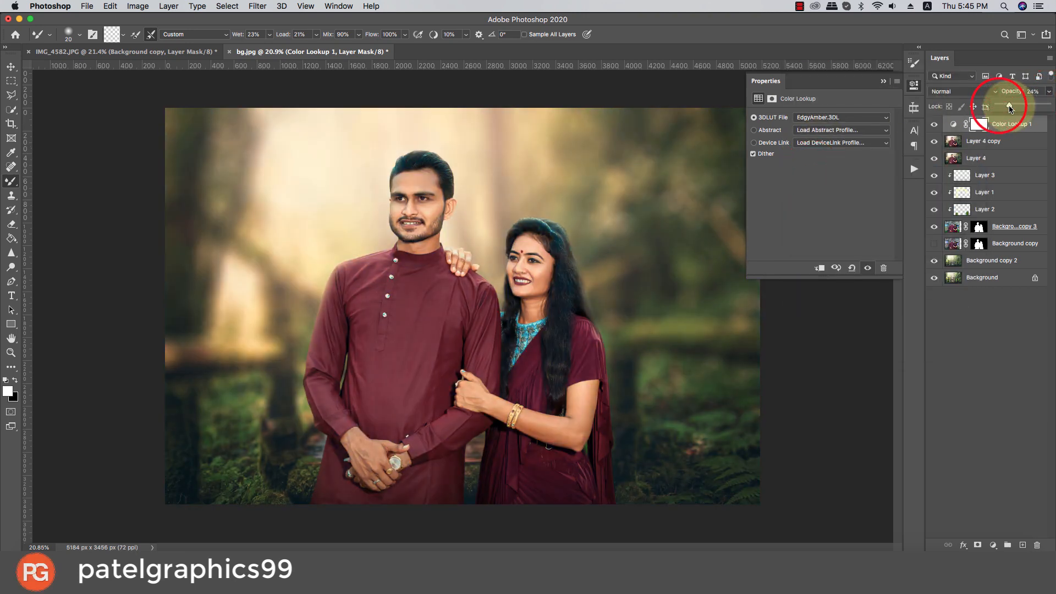
pyautogui.moveTo(1009, 108); pyautogui.dragTo(1007, 107)
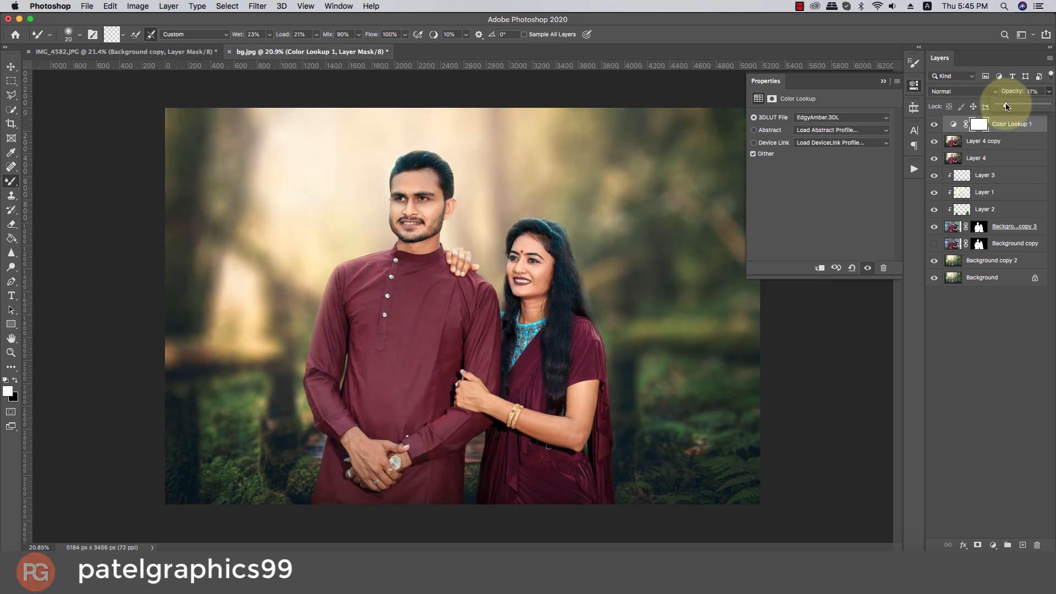
pyautogui.click(882, 81)
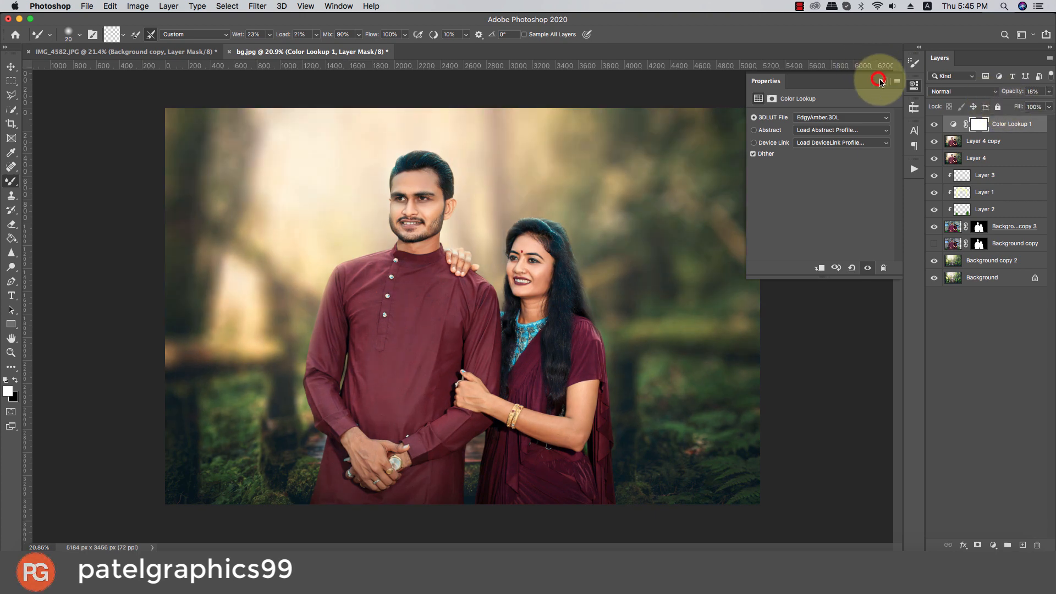
# - Group all layers from Color Lookup 1 down to Background copy 2 and toggle the group's visibility for a before-and-after comparison
pyautogui.keyDown('shift'); pyautogui.click(998, 261); pyautogui.keyUp('shift')
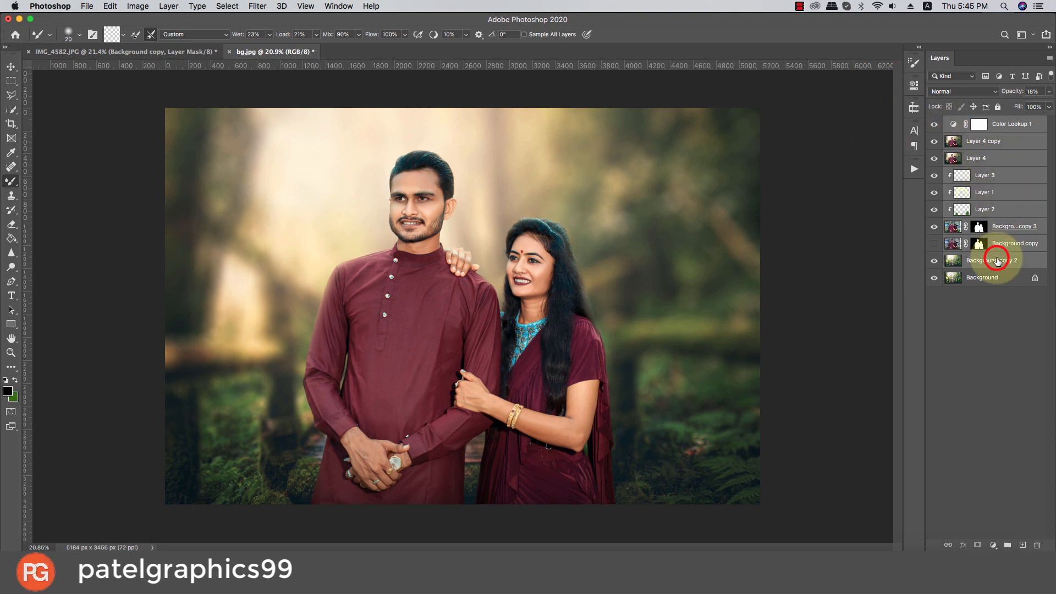
pyautogui.press('super+g')
pyautogui.click(933, 122)
pyautogui.click(933, 122)
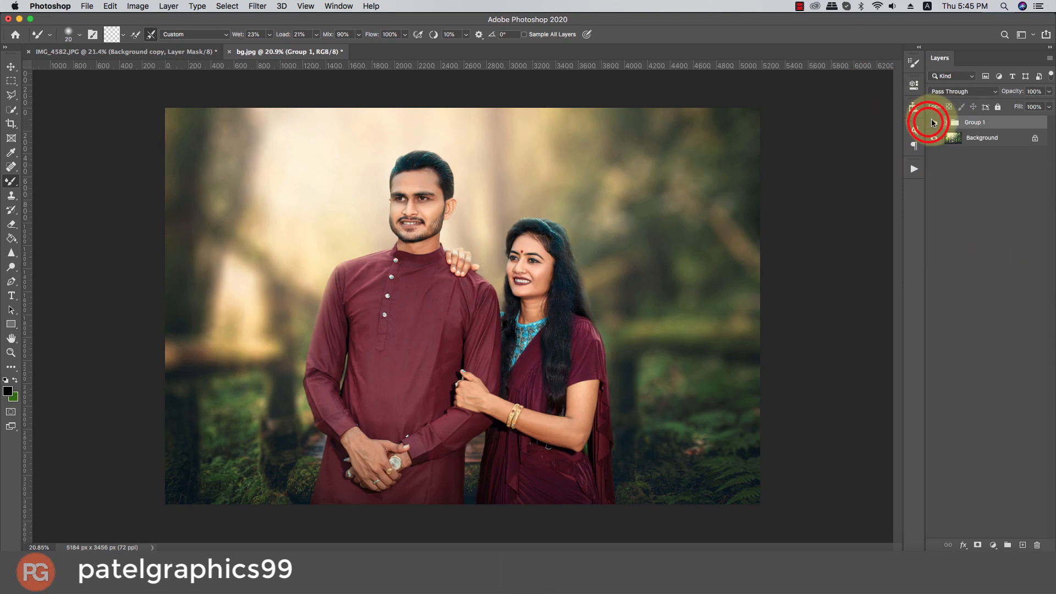
# - Expand Group 1 and toggle the Color Lookup 1 layer's visibility to compare the image with and without the color grade
pyautogui.click(947, 121)
pyautogui.click(934, 138)
pyautogui.click(933, 139)
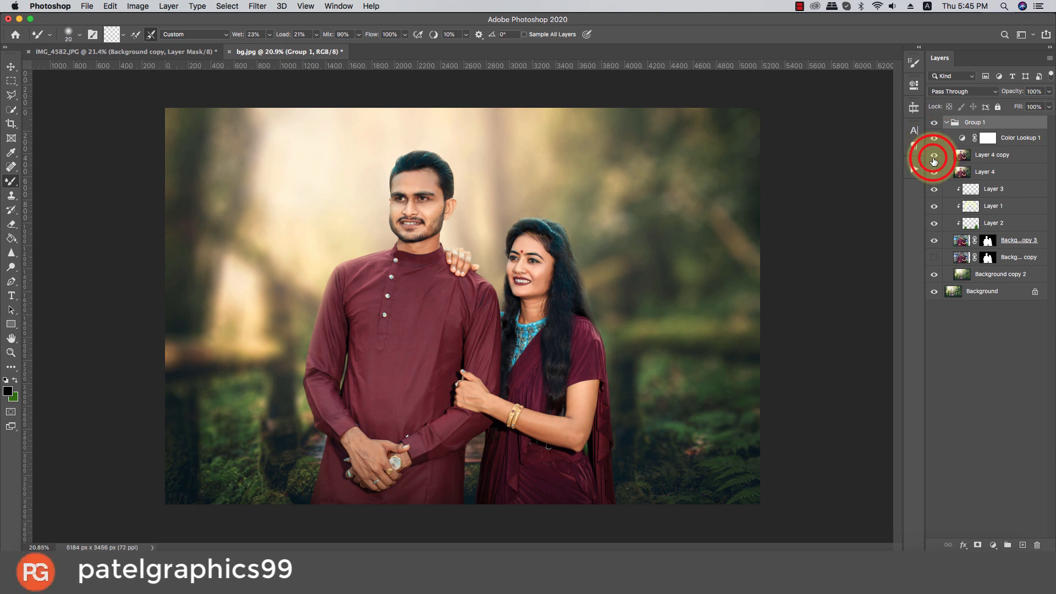
pyautogui.click(934, 139)
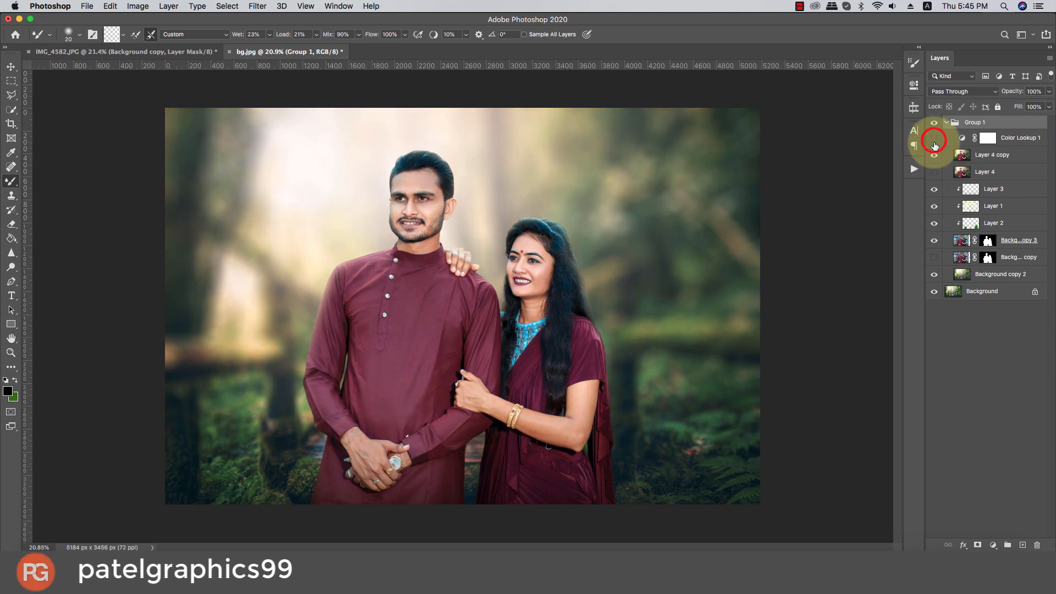
pyautogui.click(934, 139)
pyautogui.click(934, 138)
pyautogui.click(934, 137)
pyautogui.click(934, 138)
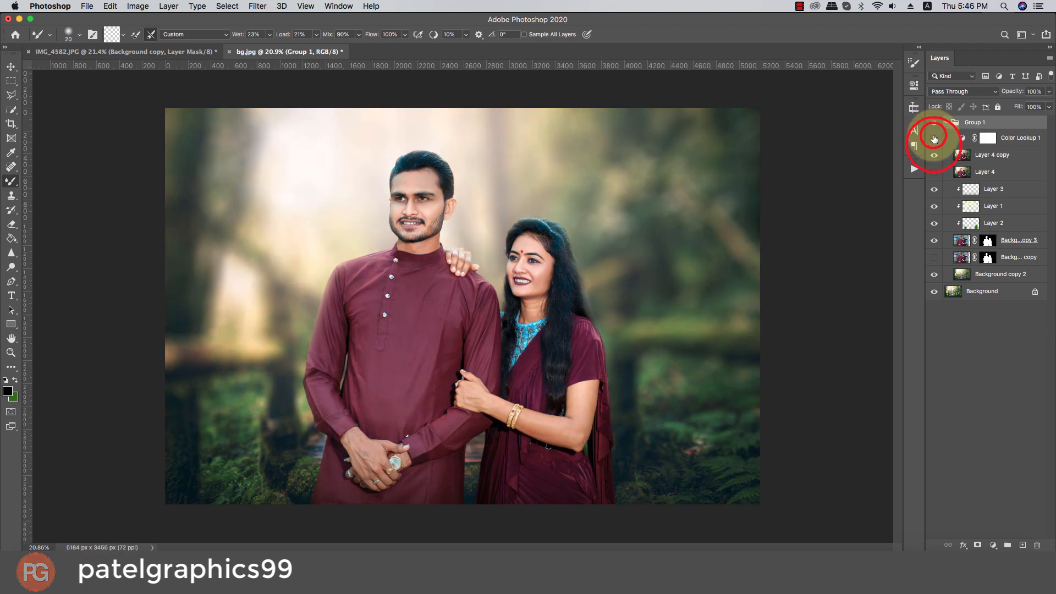
pyautogui.scroll(4, 566, 396)
pyautogui.scroll(-3, 568, 383)
pyautogui.scroll(-2, 568, 383)
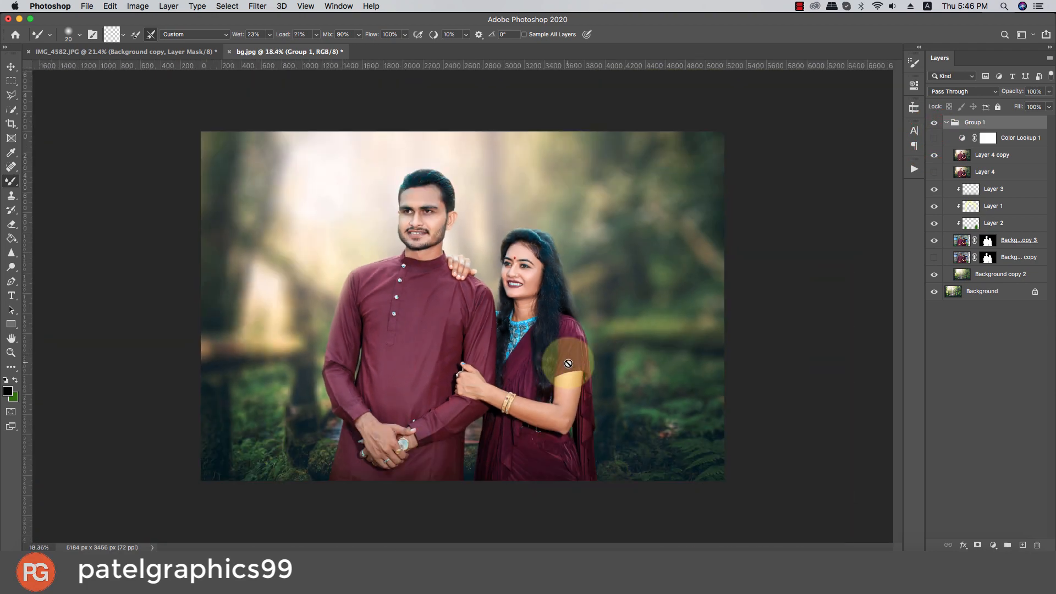
pyautogui.click(934, 137)
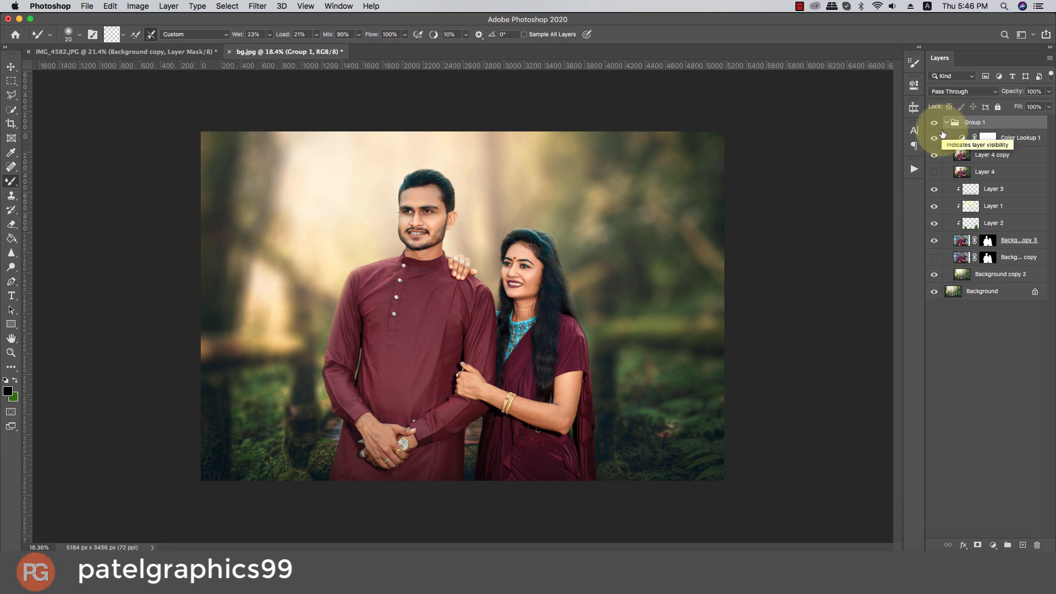
# - On Layer 4 copy, smooth the skin around the man's mouth and chin with the Mixer Brush
pyautogui.scroll(4, 385, 220)
pyautogui.scroll(-1, 396, 229)
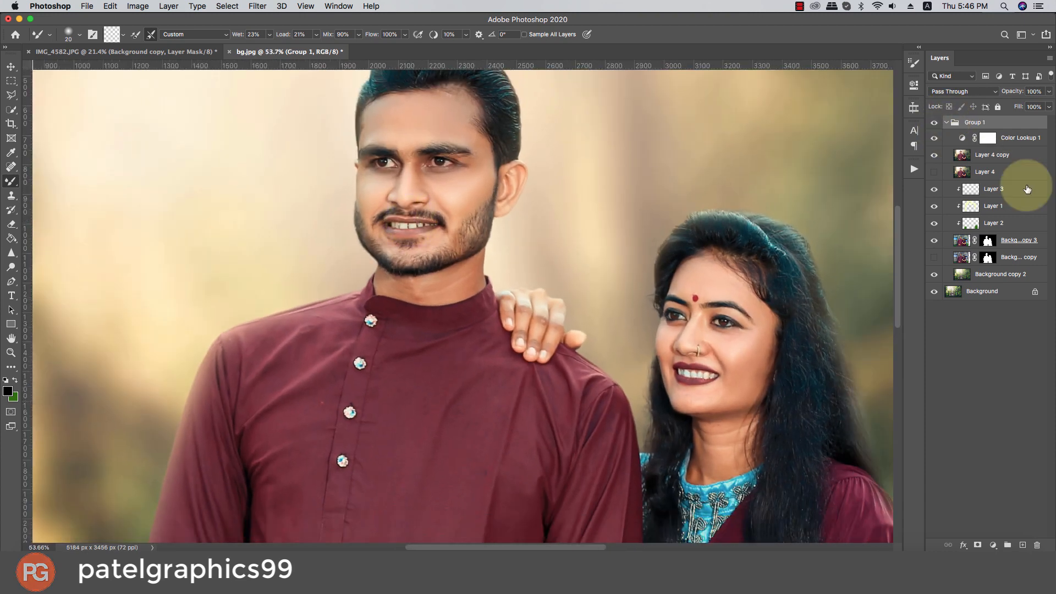
pyautogui.click(958, 155)
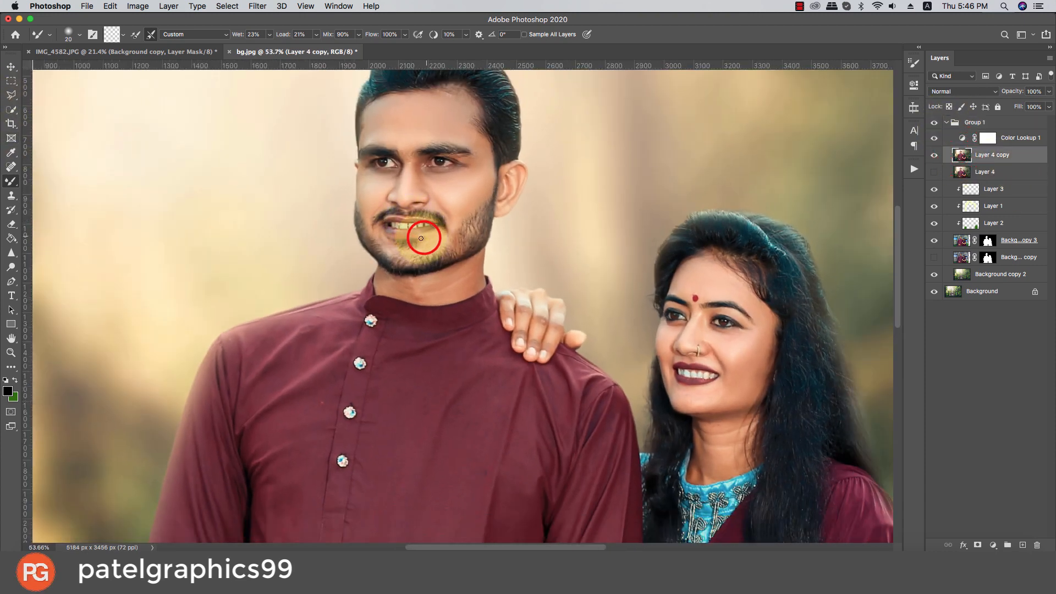
pyautogui.moveTo(421, 239)
pyautogui.mouseDown()
pyautogui.moveTo(403, 245)
pyautogui.moveTo(371, 209)
pyautogui.mouseUp()
# - Smooth the skin of the woman's forearm on Layer 4 copy with the Mixer Brush at size 125
pyautogui.scroll(-10, 370, 213)
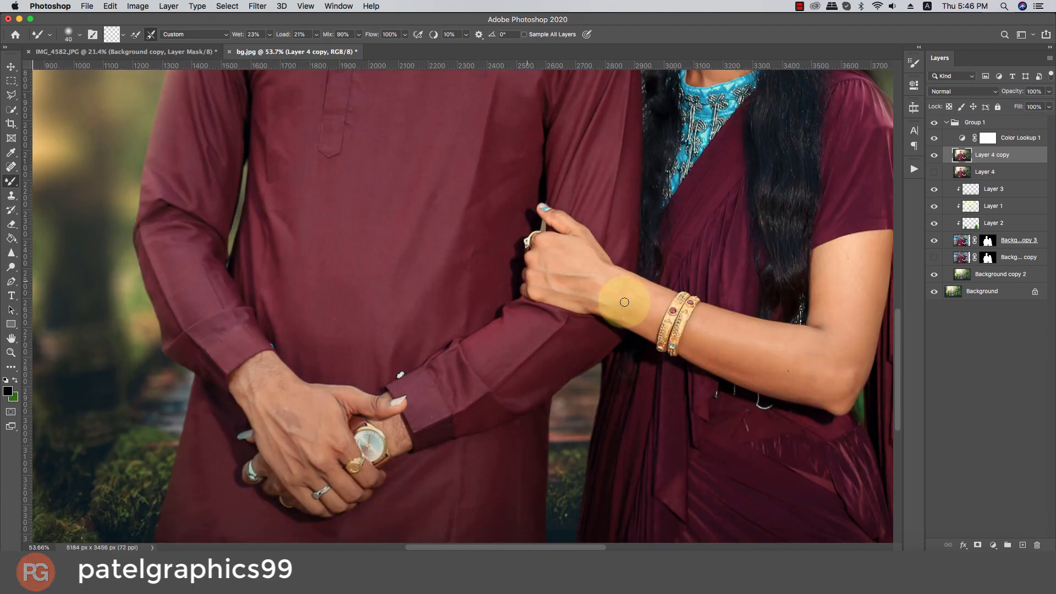
pyautogui.click(737, 329)
pyautogui.press(']')
pyautogui.press(']')
pyautogui.press(']')
pyautogui.press(']')
pyautogui.press(']')
pyautogui.press(']')
pyautogui.press(']')
pyautogui.click(784, 369)
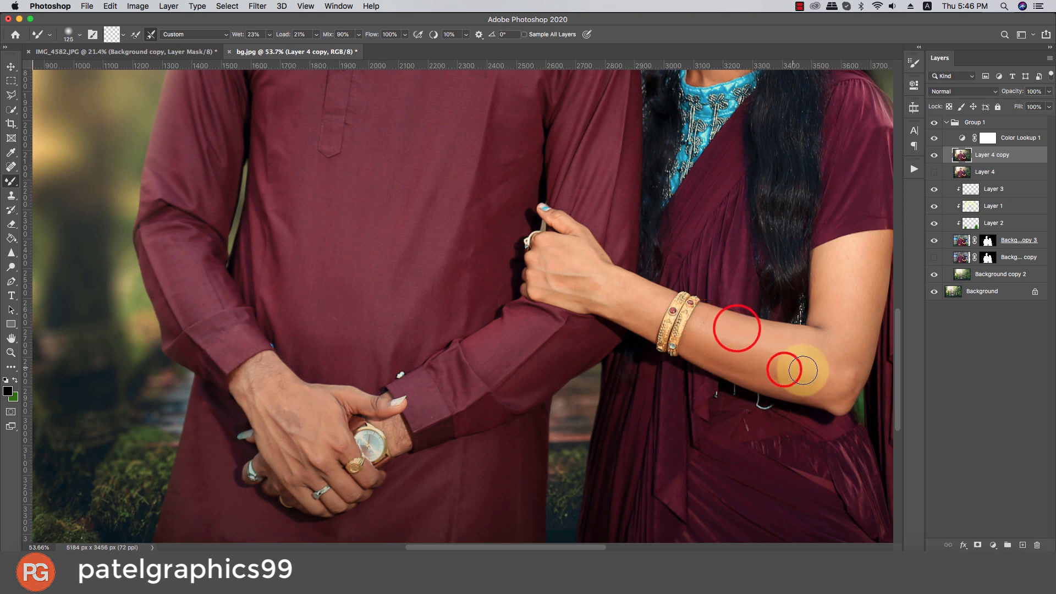
# - Blend the lower edge of the woman's forearm from the bangles to the elbow with the Mixer Brush at size 90
pyautogui.press('[')
pyautogui.press('[')
pyautogui.click(694, 358)
pyautogui.click(753, 374)
pyautogui.click(811, 378)
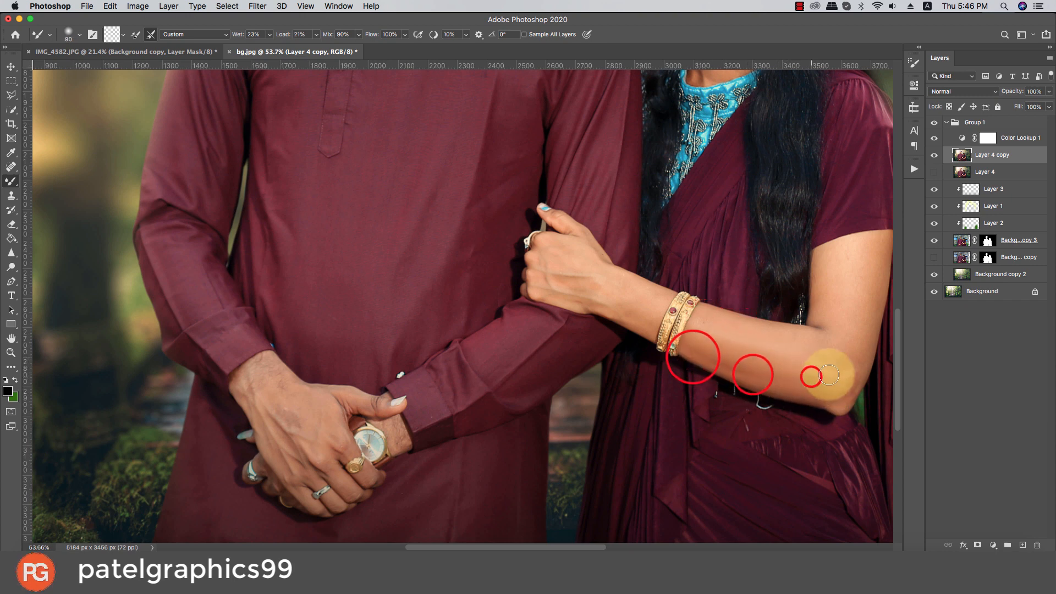
# - Smooth the woman's upper arm below the sleeve and her elbow with the Mixer Brush, undoing the unwanted stroke at the sleeve edge
pyautogui.click(831, 302)
pyautogui.click(831, 236)
pyautogui.press('super+z')
pyautogui.press(']')
pyautogui.press(']')
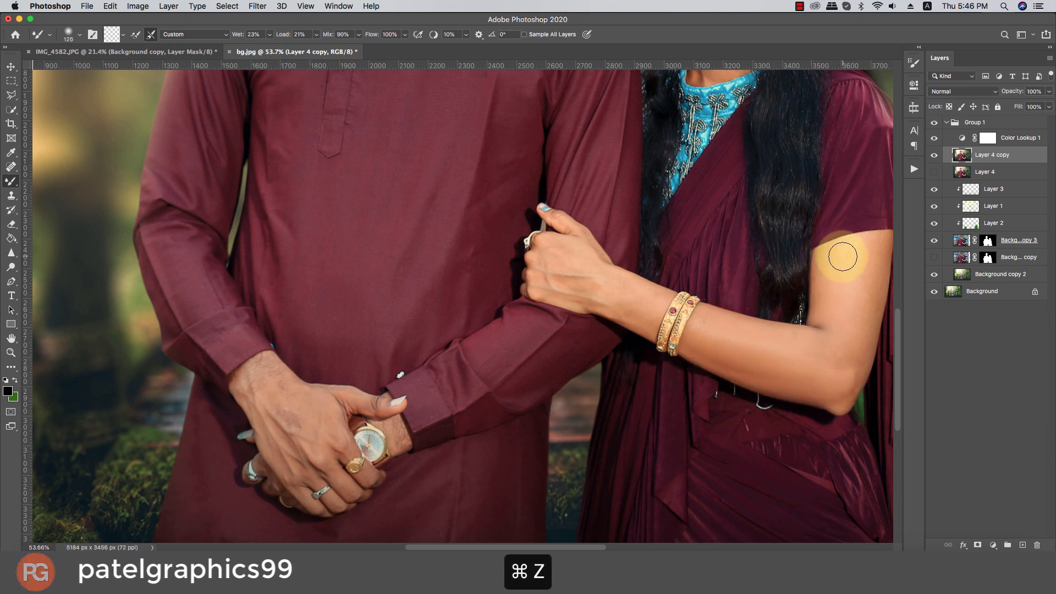
pyautogui.click(843, 258)
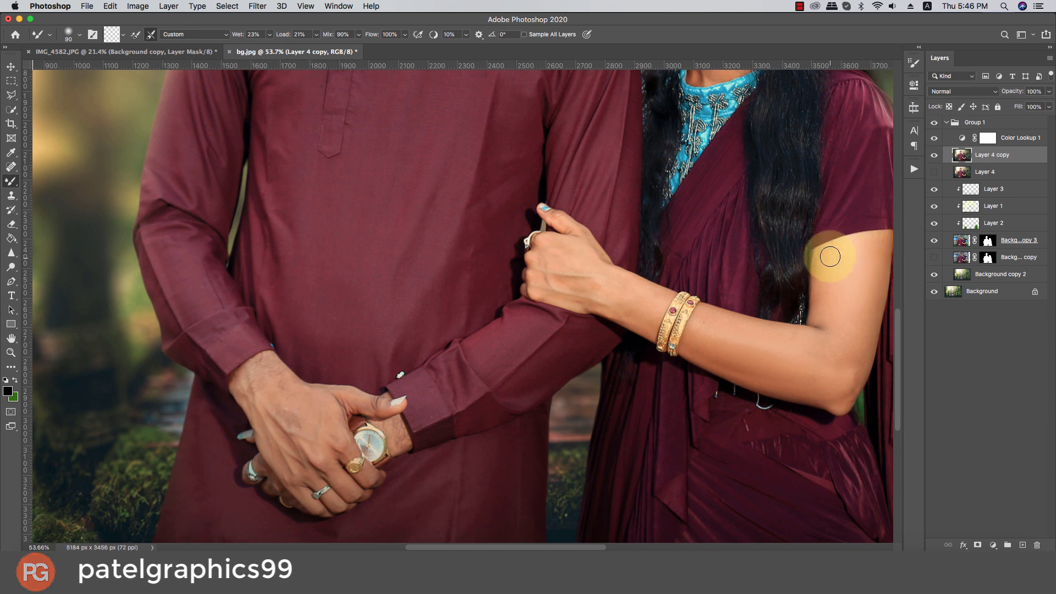
pyautogui.press(']')
pyautogui.press(']')
pyautogui.click(854, 246)
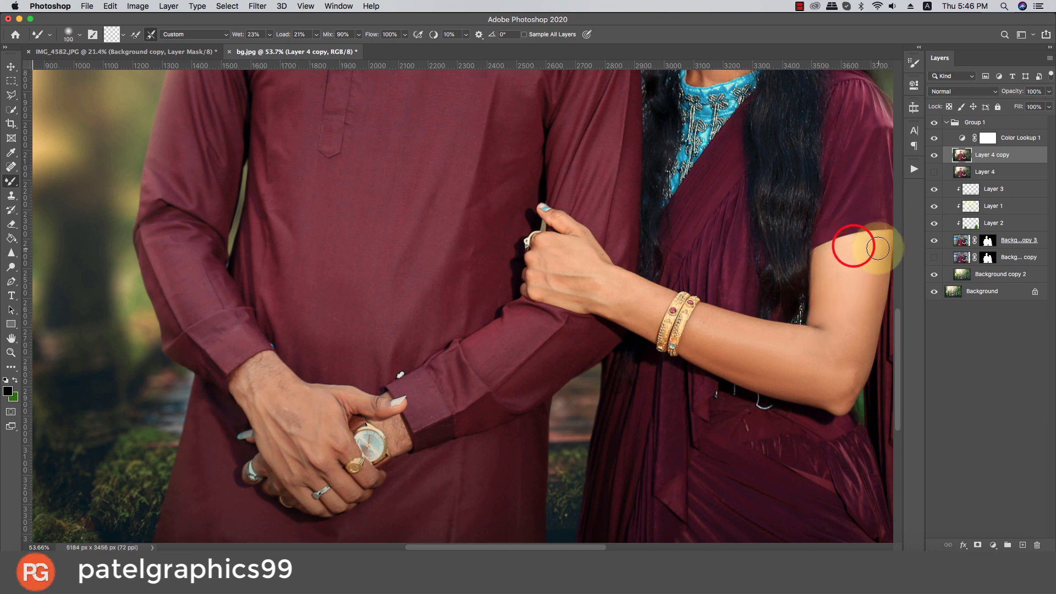
pyautogui.click(877, 246)
pyautogui.click(863, 318)
pyautogui.click(849, 352)
pyautogui.click(813, 346)
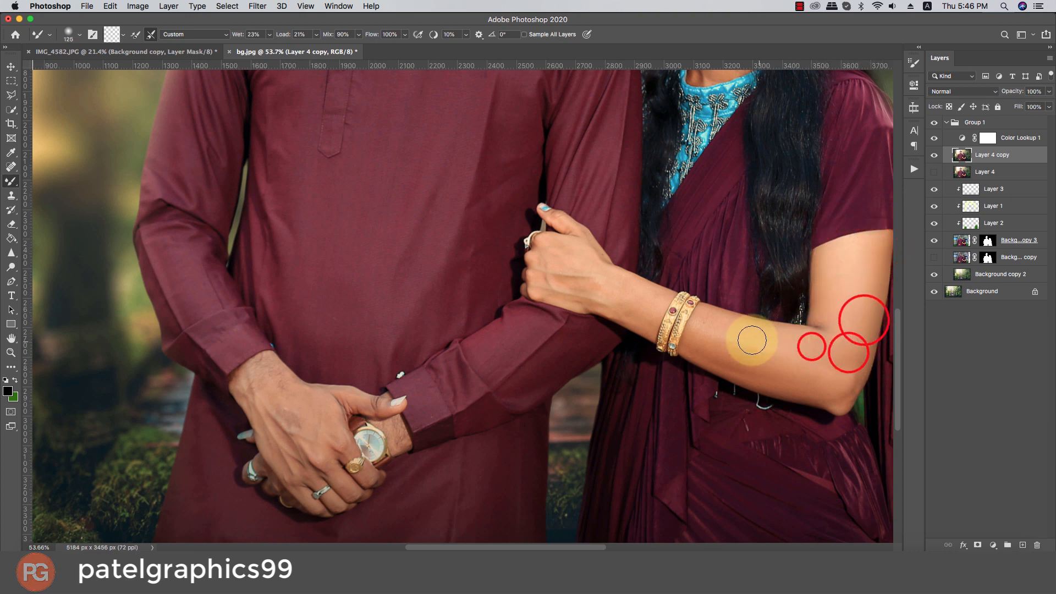
# - Smooth the woman's wrist and the back of her hand with the Mixer Brush, reducing its size to 80
pyautogui.click(637, 299)
pyautogui.click(618, 283)
pyautogui.press('[')
pyautogui.press('[')
pyautogui.click(620, 307)
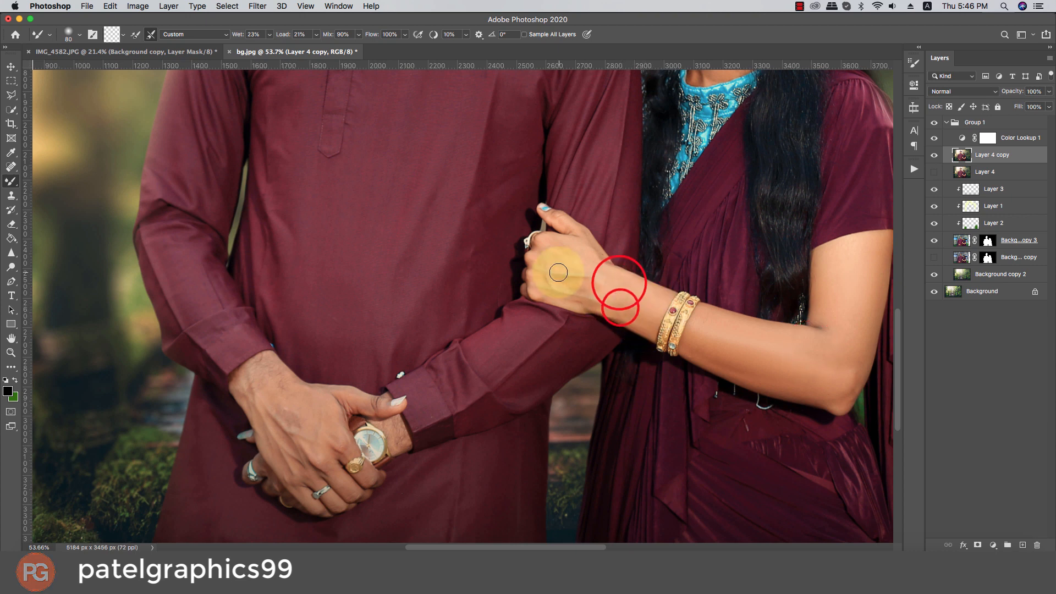
pyautogui.click(558, 272)
pyautogui.click(560, 262)
# - Smooth the man's wrist and the back of his hand with the Mixer Brush, reducing its size to 60
pyautogui.click(279, 385)
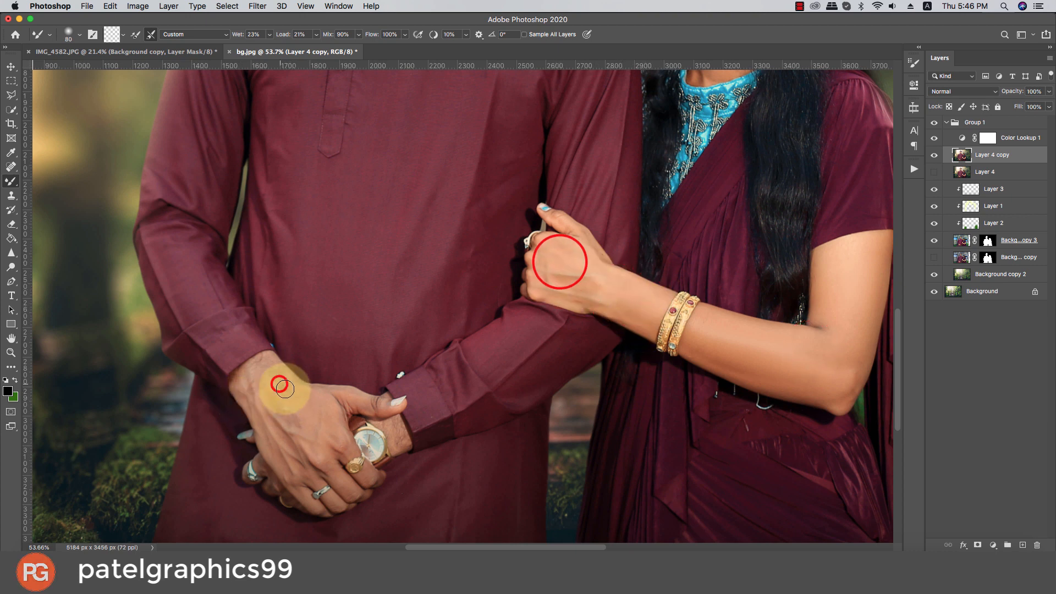
pyautogui.press('[')
pyautogui.press('[')
pyautogui.click(270, 422)
pyautogui.click(304, 423)
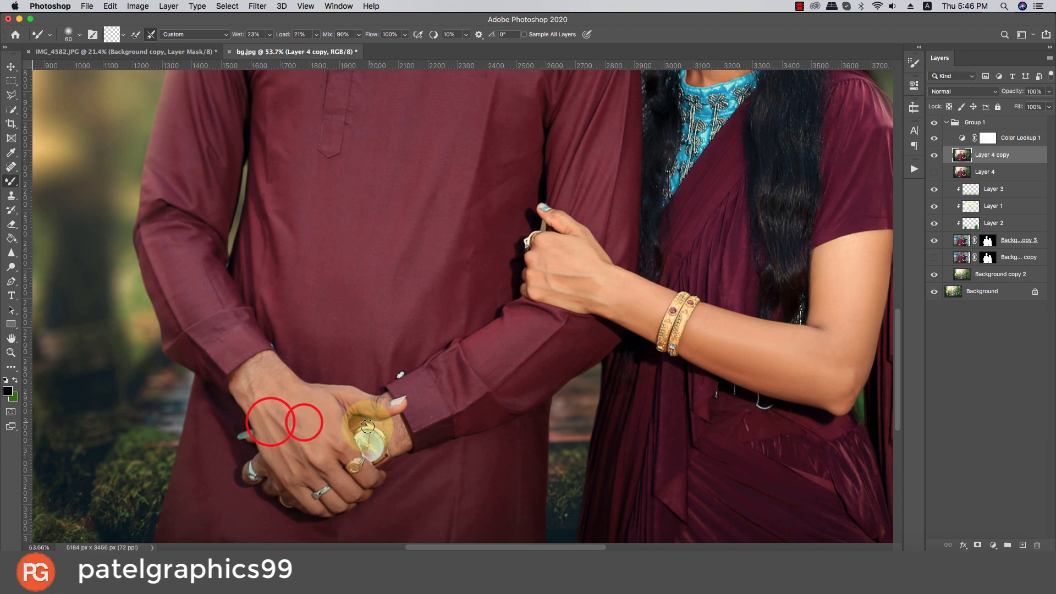
# - Set the Color Lookup 1 layer's opacity to 23%
pyautogui.scroll(-10, 367, 427)
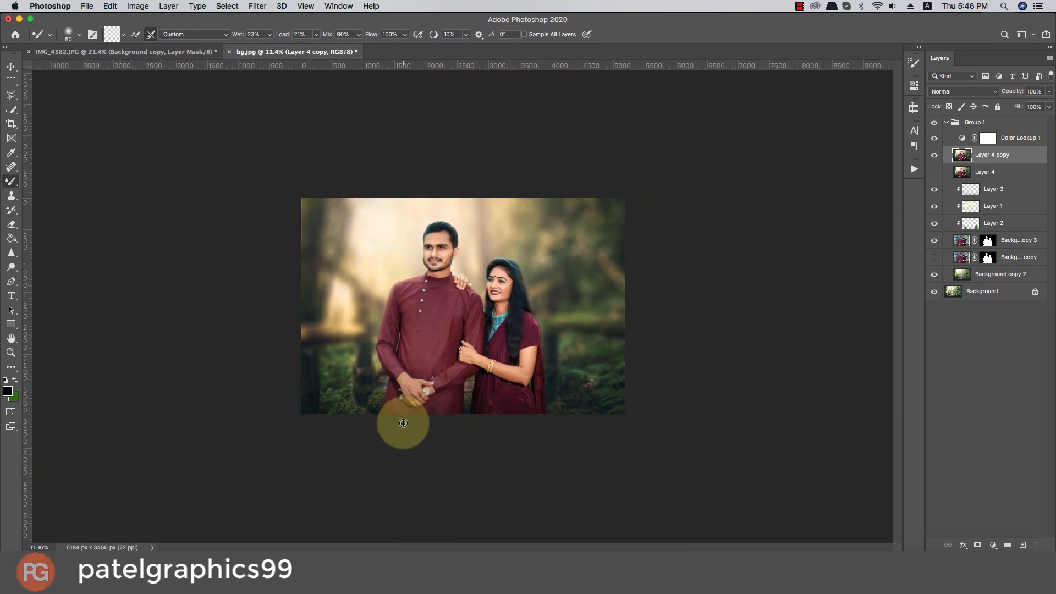
pyautogui.scroll(2, 403, 423)
pyautogui.click(1021, 137)
pyautogui.click(1049, 91)
pyautogui.click(1009, 105)
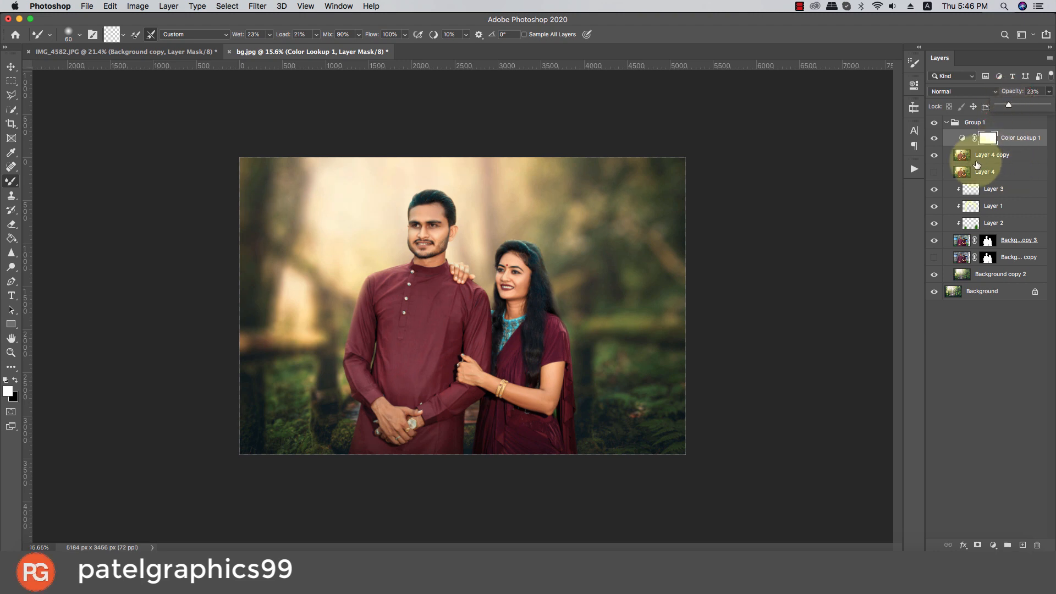
# - Add a new layer above Color Lookup 1 and fill it with black
pyautogui.click(1024, 546)
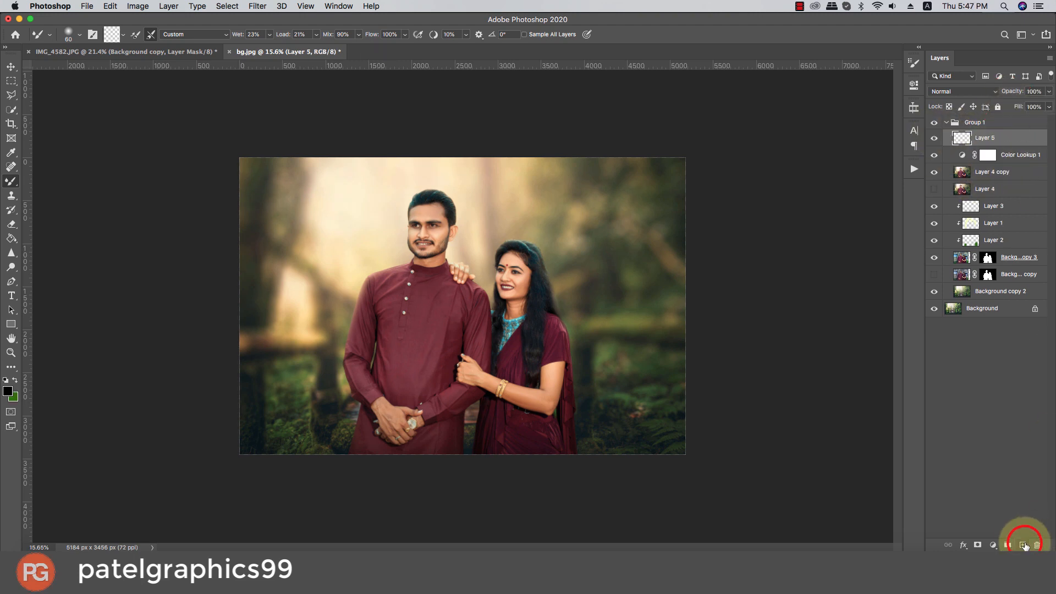
pyautogui.press('g')
pyautogui.click(356, 208)
# - Render a 50-300mm Zoom lens flare at 100% brightness on the black layer
pyautogui.click(258, 5)
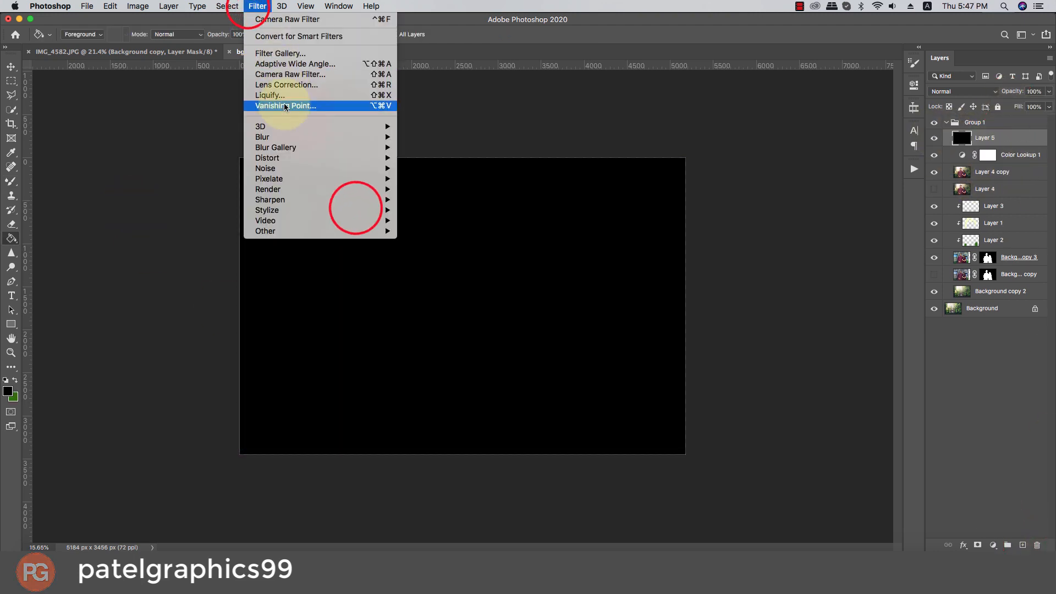
pyautogui.moveTo(278, 196)
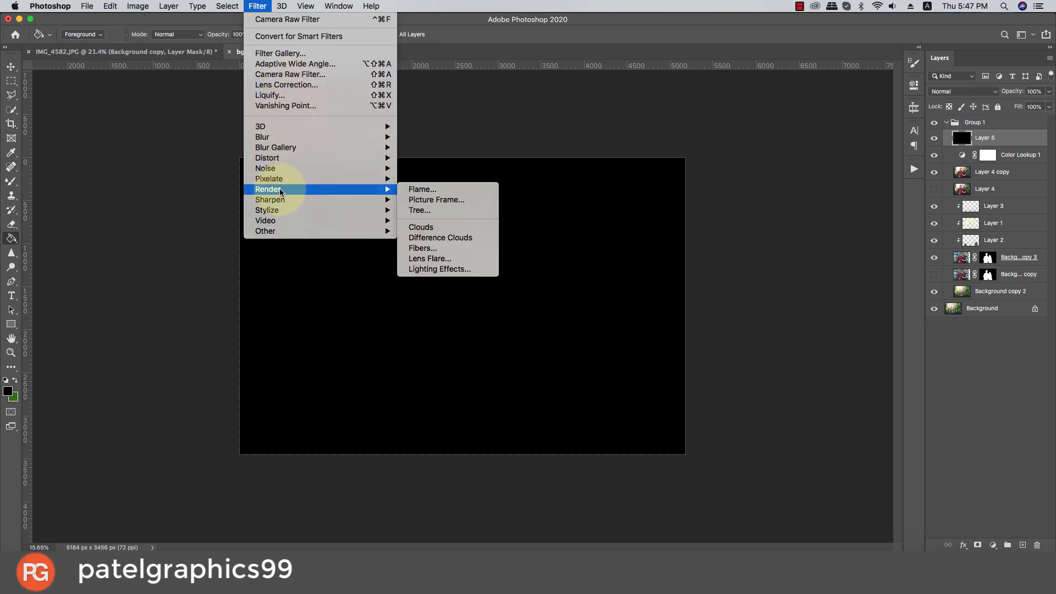
pyautogui.click(455, 260)
pyautogui.click(439, 333)
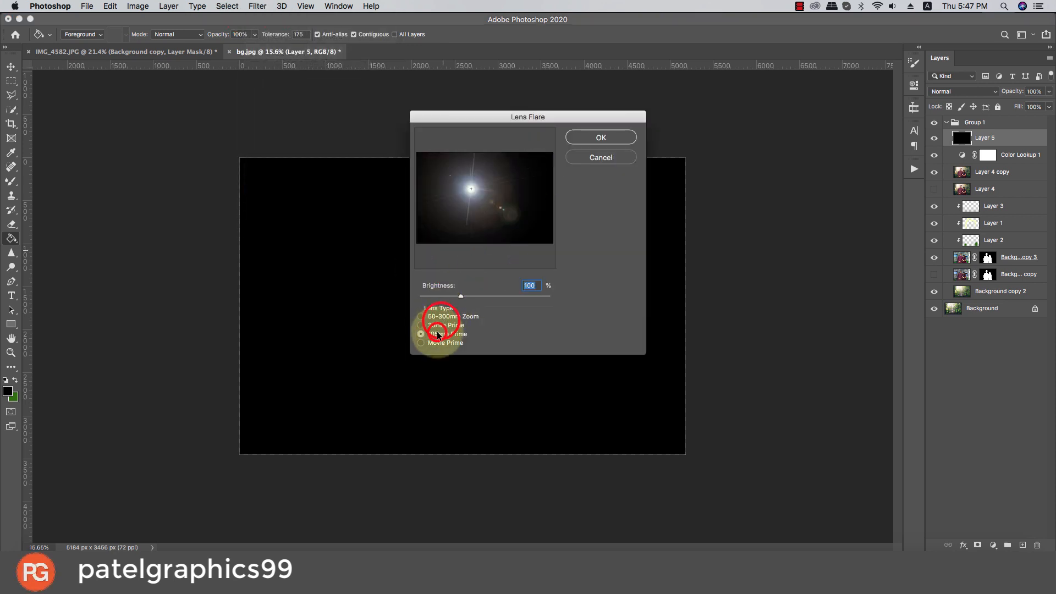
pyautogui.click(438, 343)
pyautogui.click(595, 137)
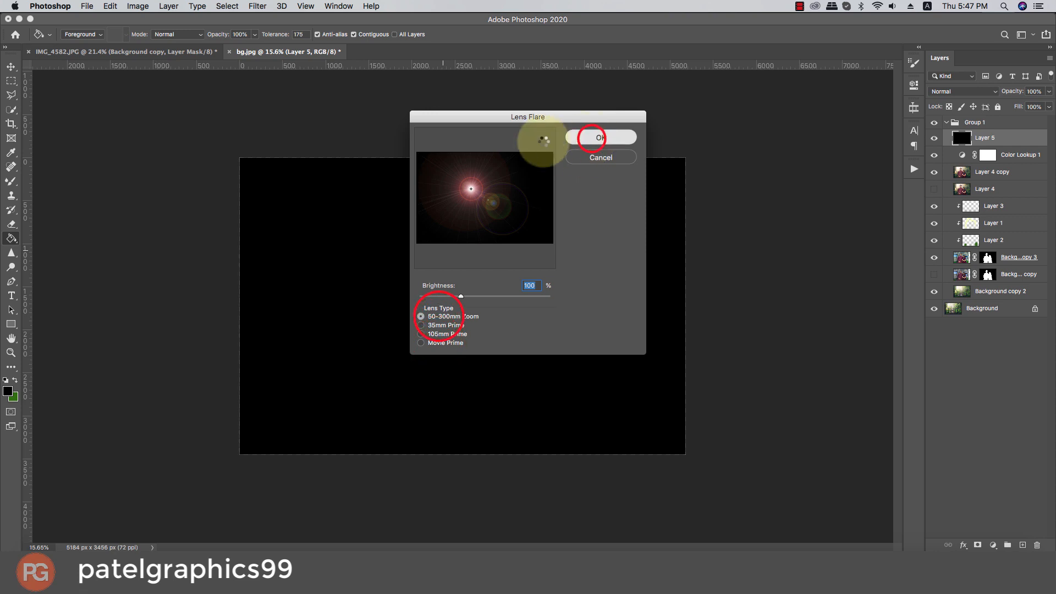
# - Set the flare layer's blend mode to Screen and move the flare into the bright background beside the man
pyautogui.click(953, 92)
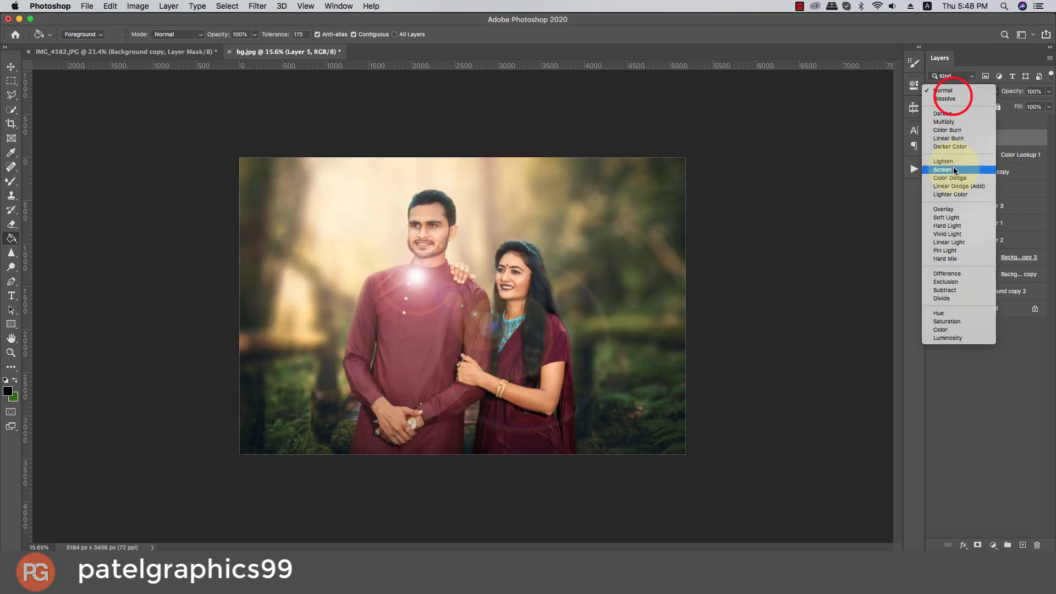
pyautogui.click(943, 169)
pyautogui.press('v')
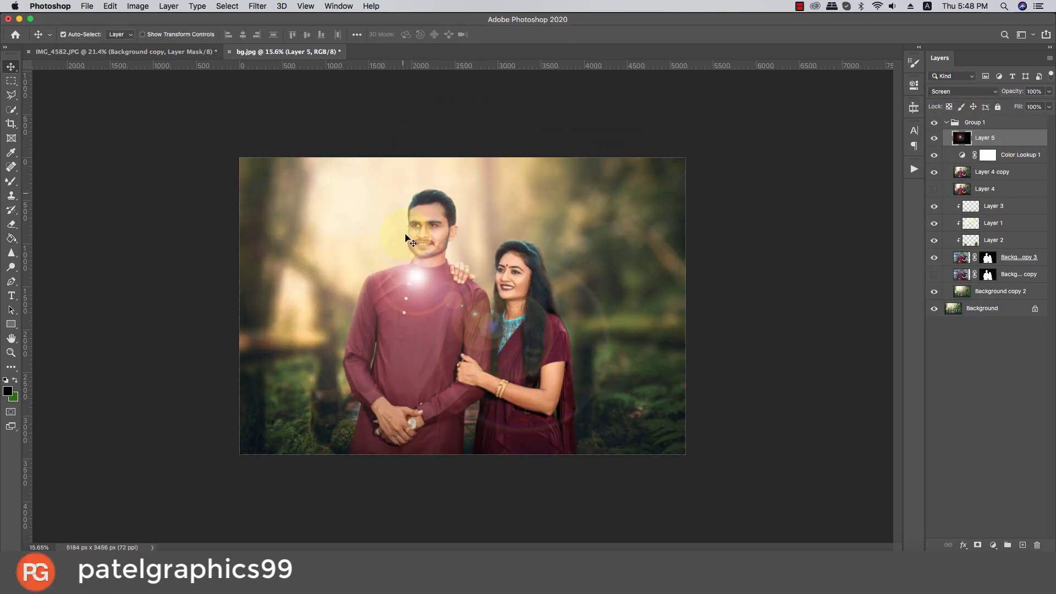
pyautogui.moveTo(415, 229)
pyautogui.mouseDown()
pyautogui.moveTo(393, 259)
pyautogui.moveTo(372, 252)
pyautogui.mouseUp()
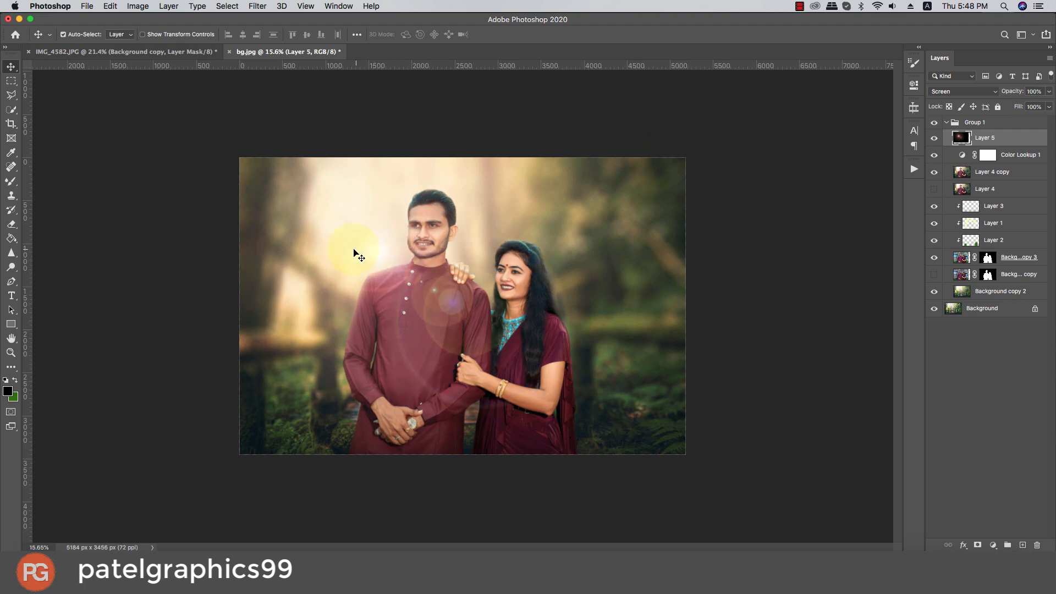
# - Free-transform the flare layer, enlarging it to about 180% and repositioning it over the photo
pyautogui.press('super+t')
pyautogui.moveTo(640, 133); pyautogui.dragTo(825, 75)
pyautogui.moveTo(623, 330); pyautogui.dragTo(628, 229)
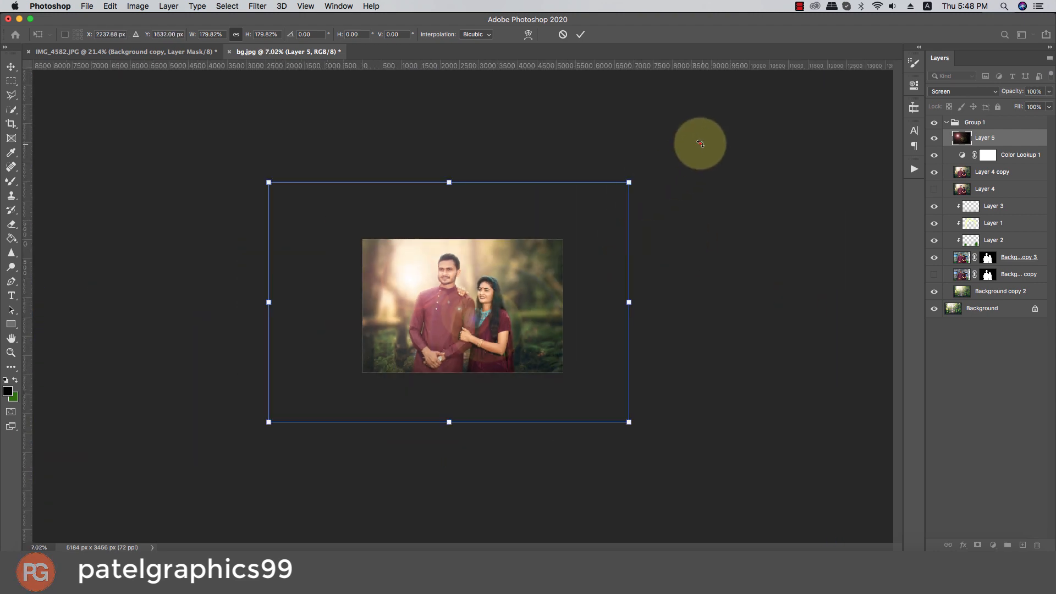
# - Scale the flare layer to about 41%, rotate it about 47.5°, and place the flare in the background near the photo's left edge
pyautogui.moveTo(700, 141); pyautogui.dragTo(606, 333)
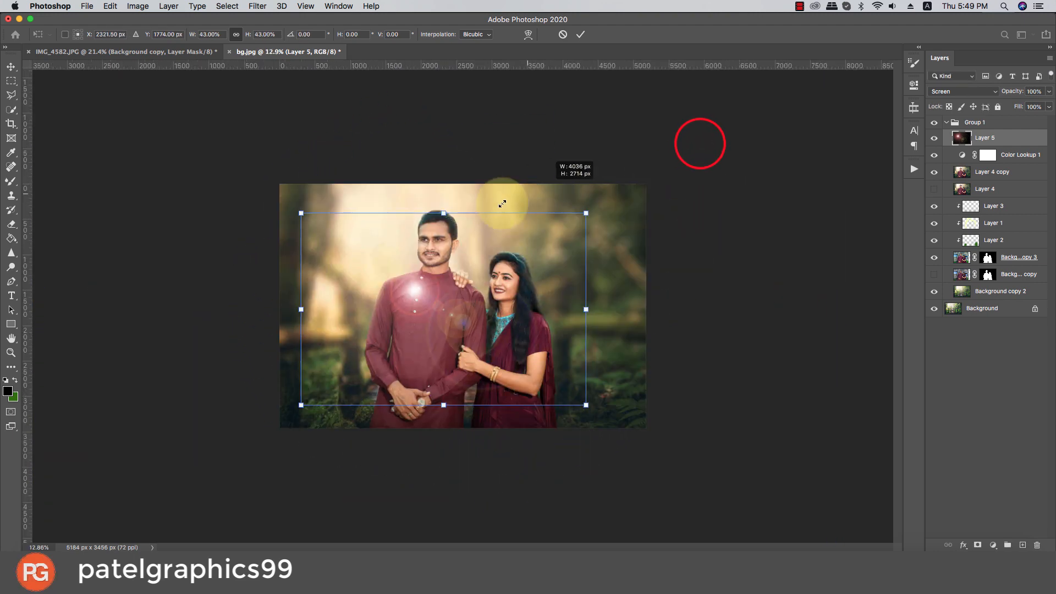
pyautogui.moveTo(503, 203); pyautogui.dragTo(500, 212)
pyautogui.moveTo(467, 313); pyautogui.dragTo(359, 296)
pyautogui.moveTo(435, 239); pyautogui.dragTo(491, 330)
pyautogui.moveTo(355, 314); pyautogui.dragTo(346, 341)
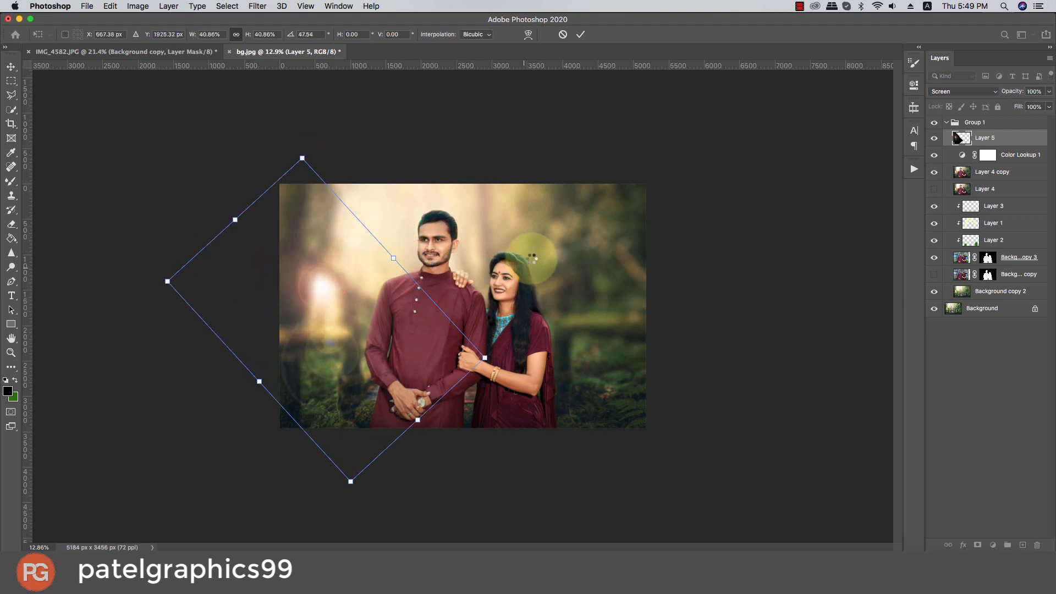
pyautogui.press('Return')
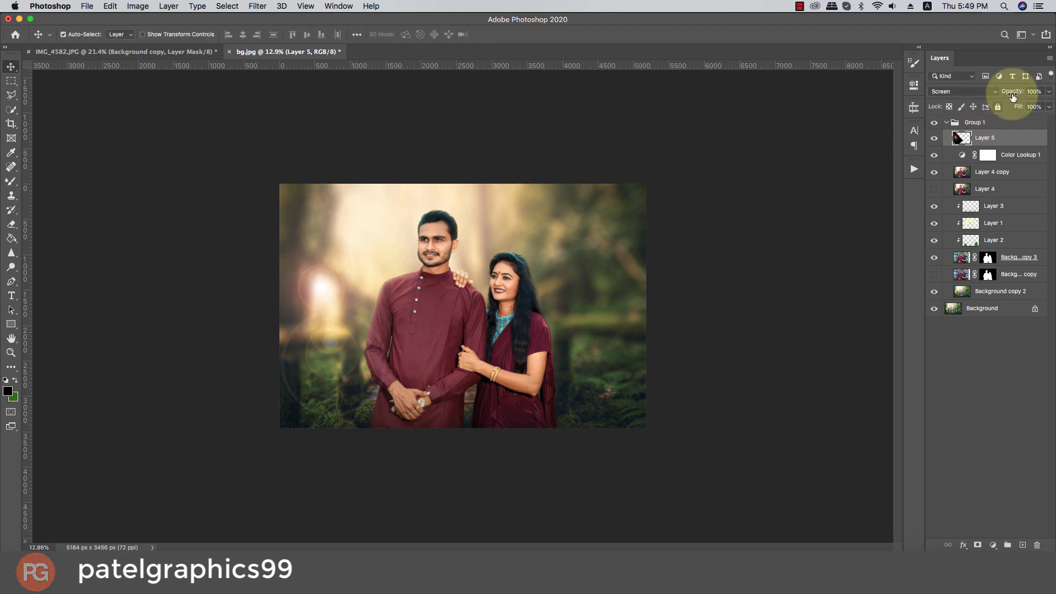
# - Add a layer mask to Layer 5 and try to paint on it over the lower-left background with an enlarged Mixer Brush
pyautogui.click(977, 546)
pyautogui.press('b')
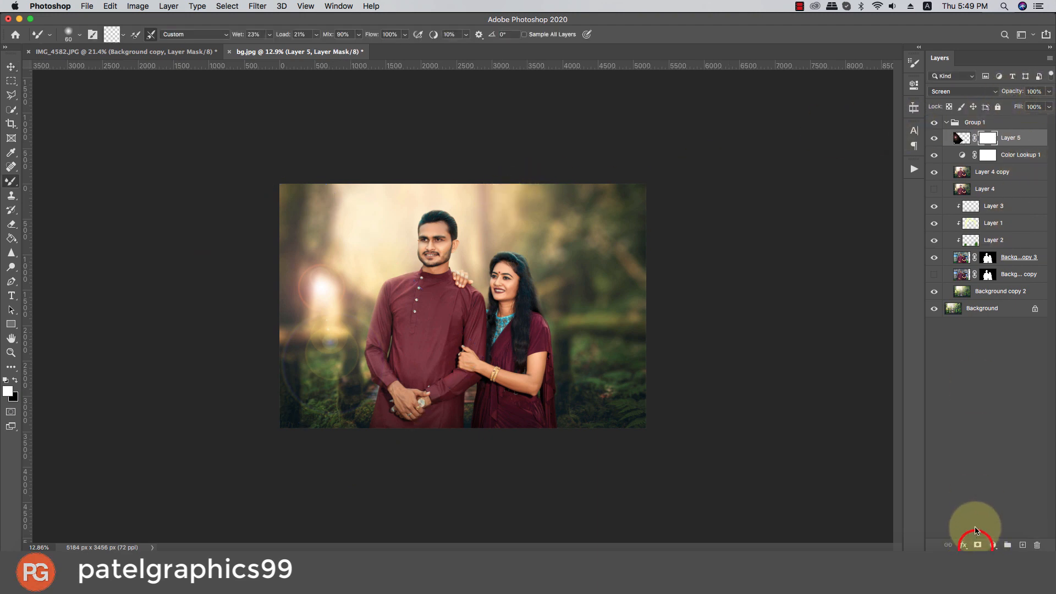
pyautogui.press('d')
pyautogui.press(']')
pyautogui.press(']')
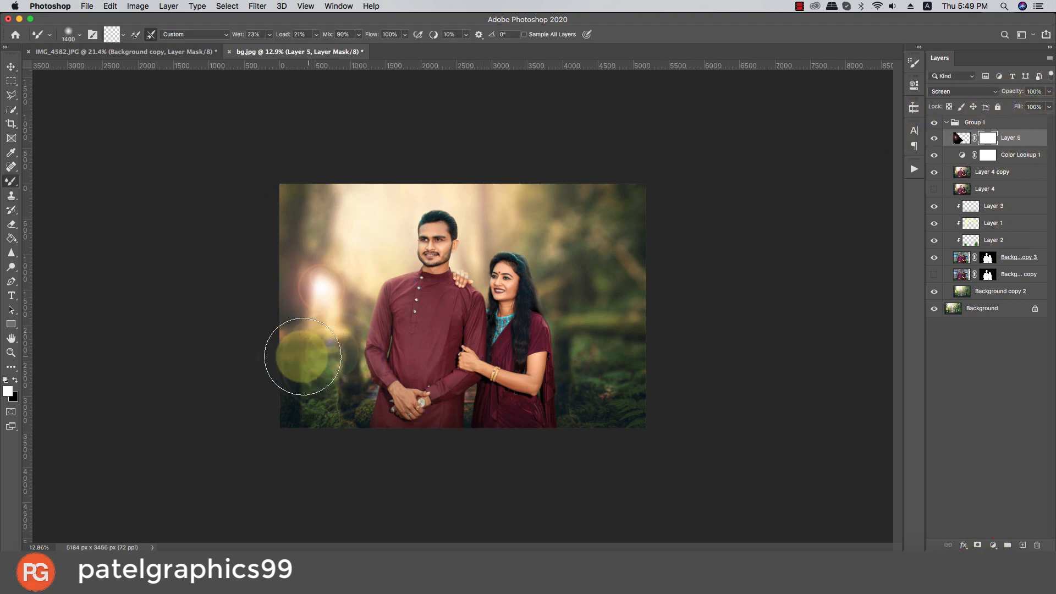
pyautogui.moveTo(295, 357); pyautogui.dragTo(372, 356)
# - Mask the flare's glow off the lower-left foliage using a black regular Brush at size 2200 and 38% opacity
pyautogui.hotkey('shift', 'b')
pyautogui.press('x')
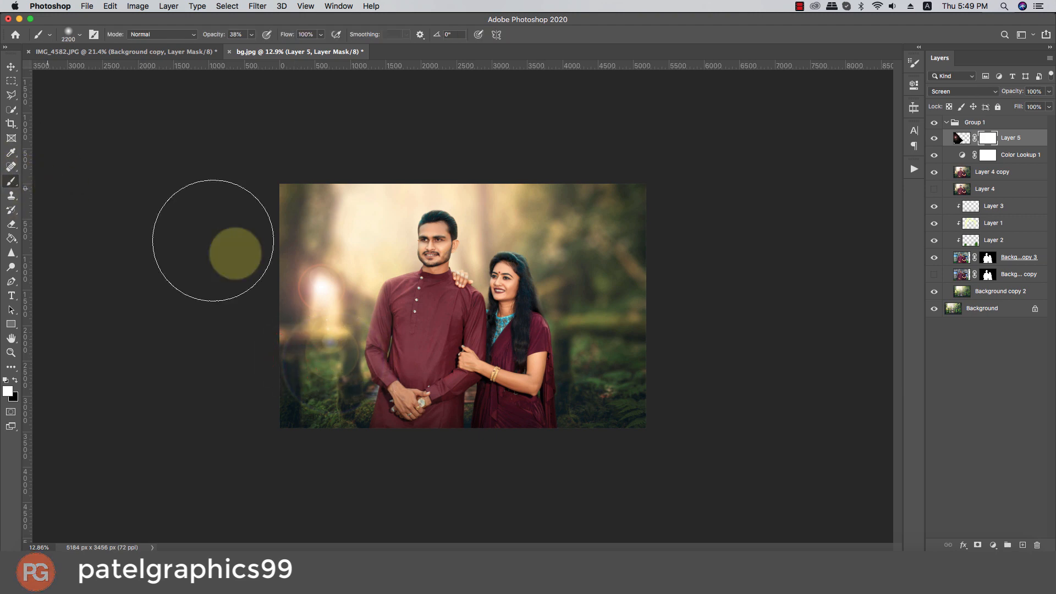
pyautogui.click(314, 378)
pyautogui.click(360, 376)
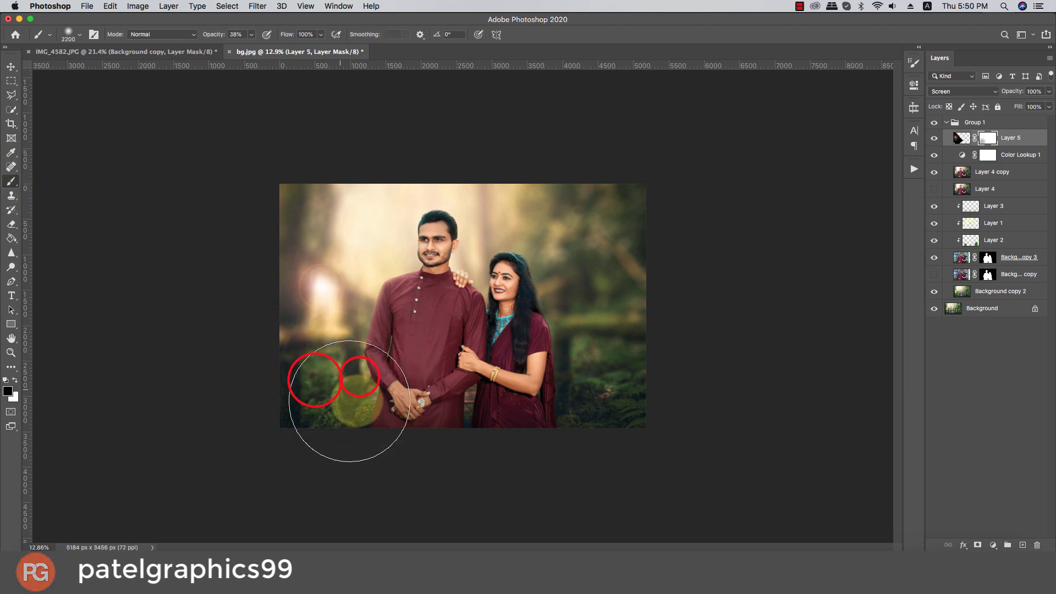
# - Mask the remaining flare glow off the lower-left foliage with the black Brush at 100% opacity
pyautogui.moveTo(252, 34); pyautogui.dragTo(283, 48)
pyautogui.moveTo(362, 393); pyautogui.dragTo(342, 389)
pyautogui.press('f')
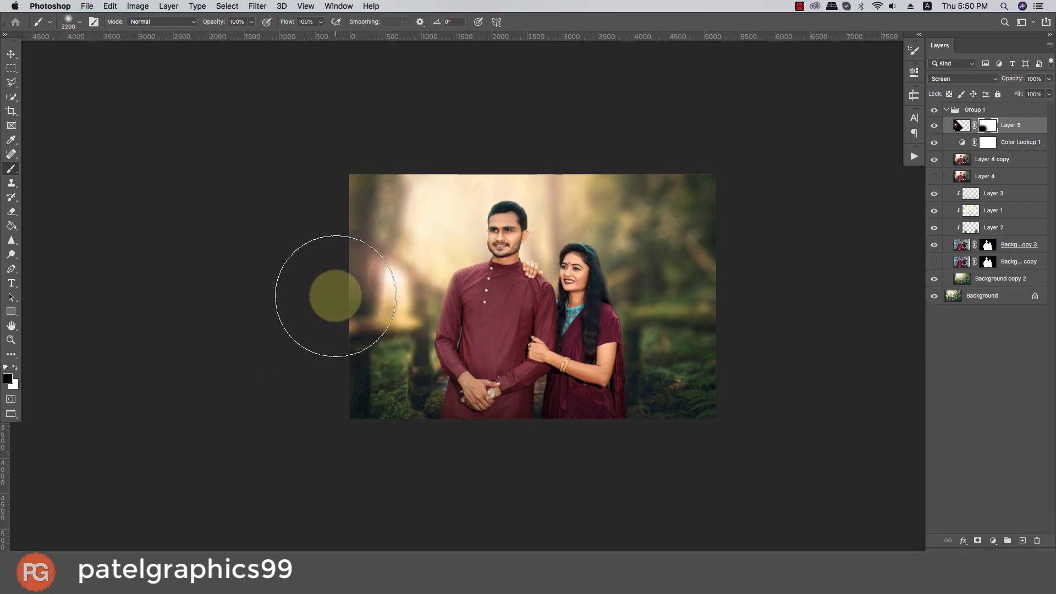
pyautogui.press('f')
pyautogui.press('f')
# - Try to enlarge the flare layer to about 125.7% and reposition it over the background beside the man
pyautogui.press('v')
pyautogui.moveTo(338, 288); pyautogui.dragTo(329, 273)
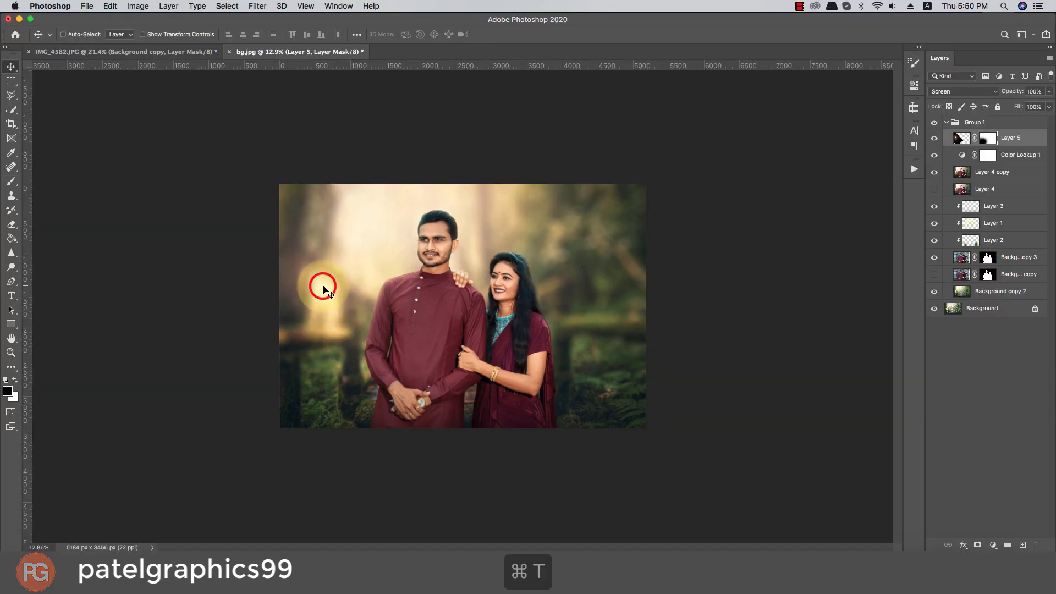
pyautogui.press('super+t')
pyautogui.moveTo(486, 160); pyautogui.dragTo(523, 118)
pyautogui.moveTo(330, 309); pyautogui.dragTo(395, 301)
pyautogui.press('Return')
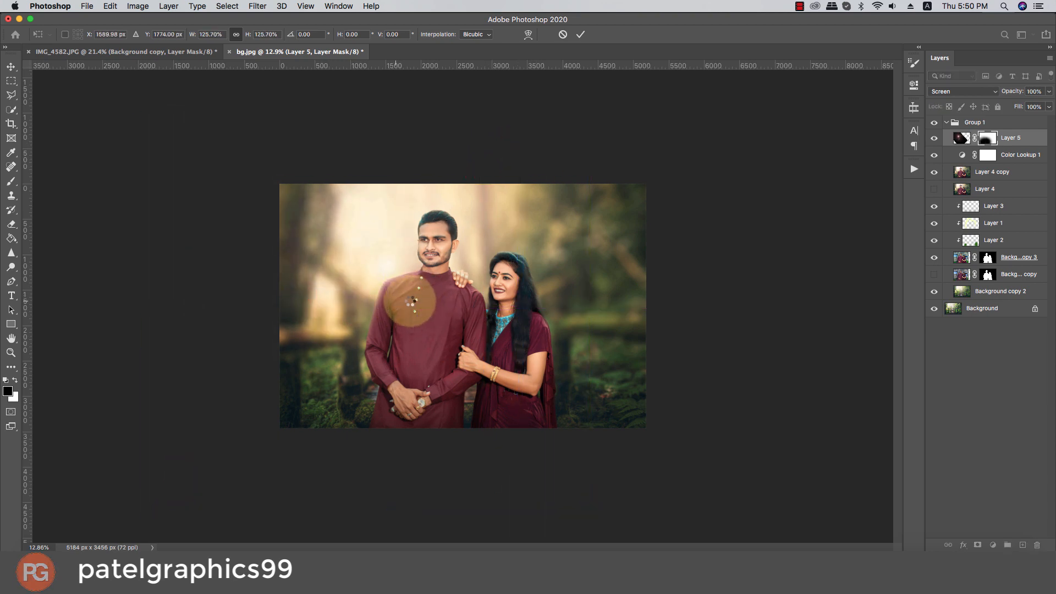
pyautogui.press('super+0')
pyautogui.scroll(3, 380, 292)
pyautogui.moveTo(281, 228); pyautogui.dragTo(277, 309)
pyautogui.scroll(-5, 254, 264)
pyautogui.scroll(2, 379, 270)
pyautogui.scroll(-2, 278, 310)
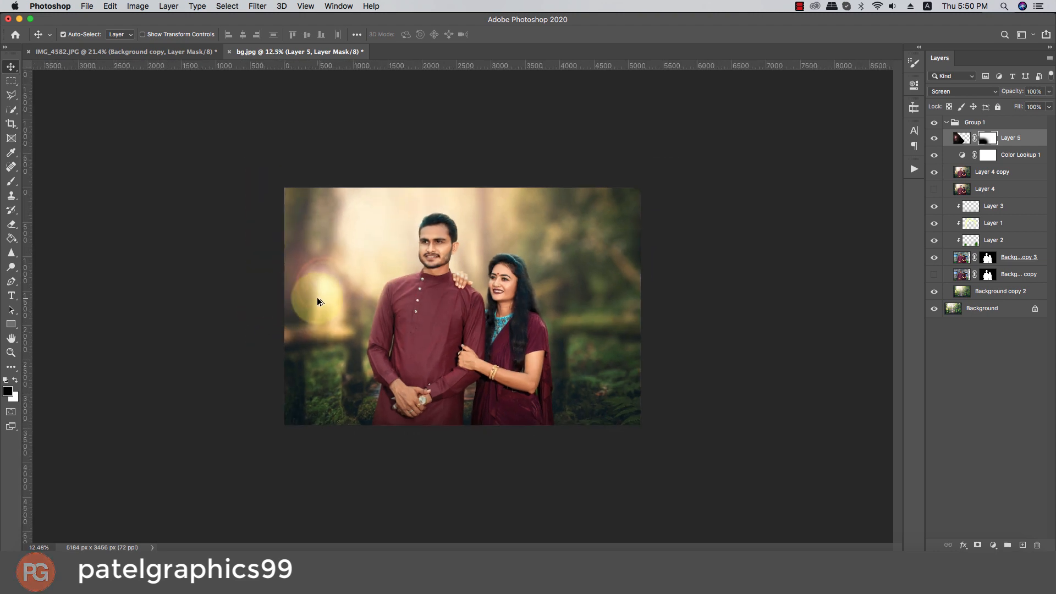
# - Paint white on Layer 5's mask over the flare beside the man, and reduce the Brush size to 1500
pyautogui.press('b')
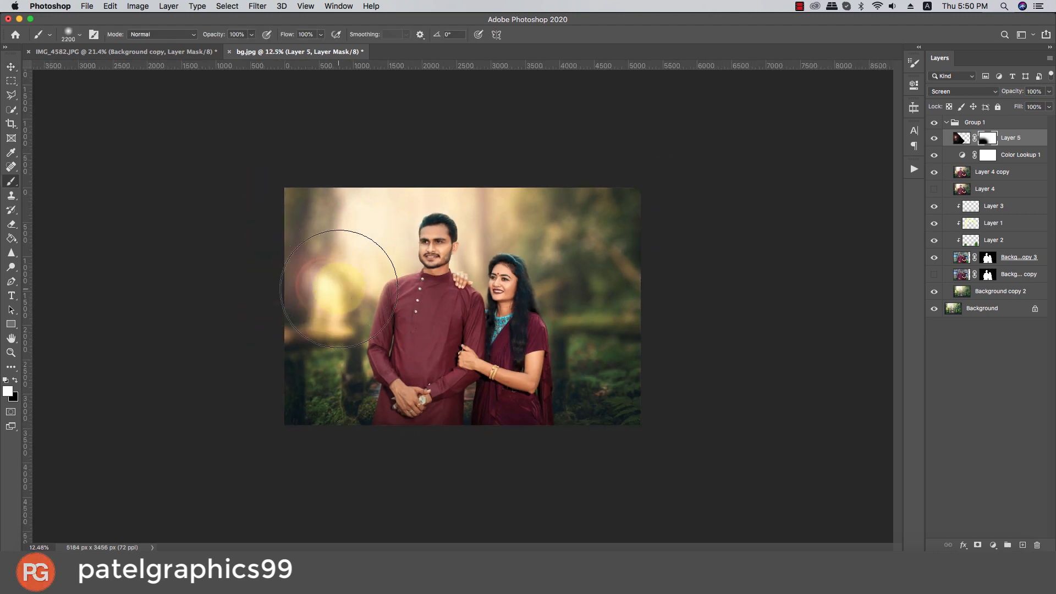
pyautogui.moveTo(339, 289); pyautogui.dragTo(326, 278)
pyautogui.press('[')
pyautogui.press('[')
pyautogui.press('[')
pyautogui.press('[')
pyautogui.press('[')
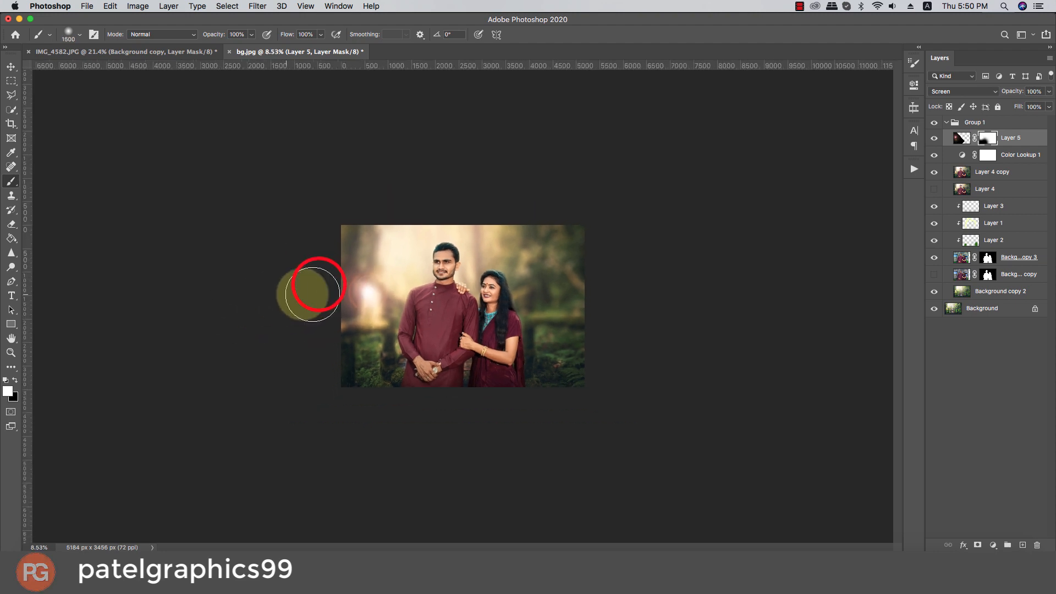
# - Nudge the flare layer slightly within the background near the photo's left edge
pyautogui.scroll(3, 299, 287)
pyautogui.press('v')
pyautogui.moveTo(276, 270)
pyautogui.mouseDown()
pyautogui.moveTo(371, 217)
pyautogui.moveTo(323, 227)
pyautogui.moveTo(373, 262)
pyautogui.moveTo(334, 298)
pyautogui.moveTo(377, 299)
pyautogui.moveTo(386, 282)
pyautogui.moveTo(359, 290)
pyautogui.moveTo(348, 261)
pyautogui.moveTo(466, 219)
pyautogui.moveTo(468, 263)
pyautogui.moveTo(493, 222)
pyautogui.moveTo(493, 257)
pyautogui.moveTo(466, 207)
pyautogui.moveTo(348, 209)
pyautogui.moveTo(360, 273)
pyautogui.moveTo(331, 271)
pyautogui.moveTo(306, 254)
pyautogui.moveTo(284, 287)
pyautogui.mouseUp()
pyautogui.scroll(-5, 334, 299)
pyautogui.scroll(4, 386, 282)
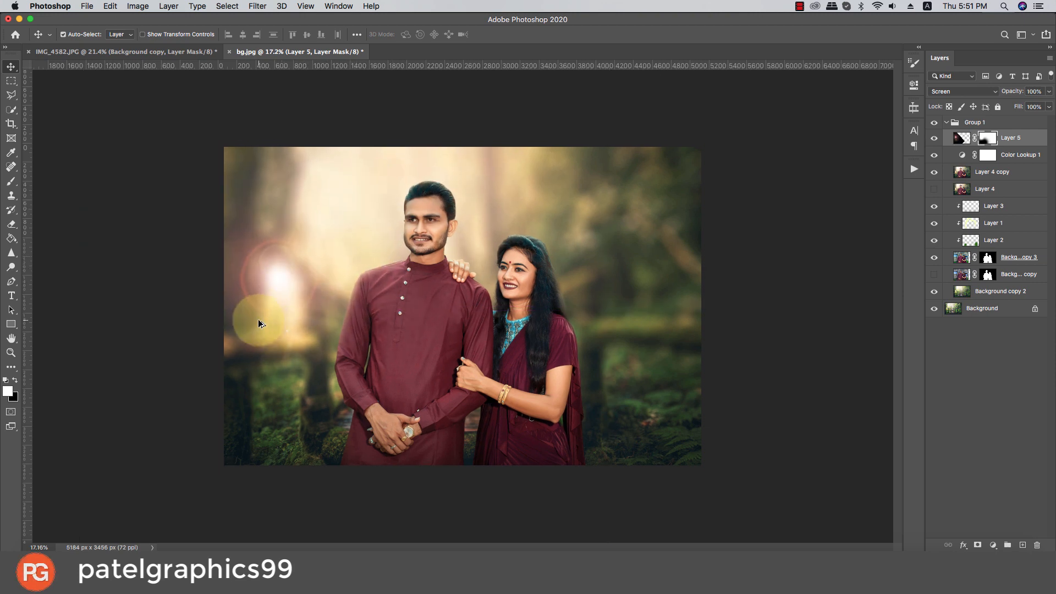
pyautogui.scroll(-3, 259, 319)
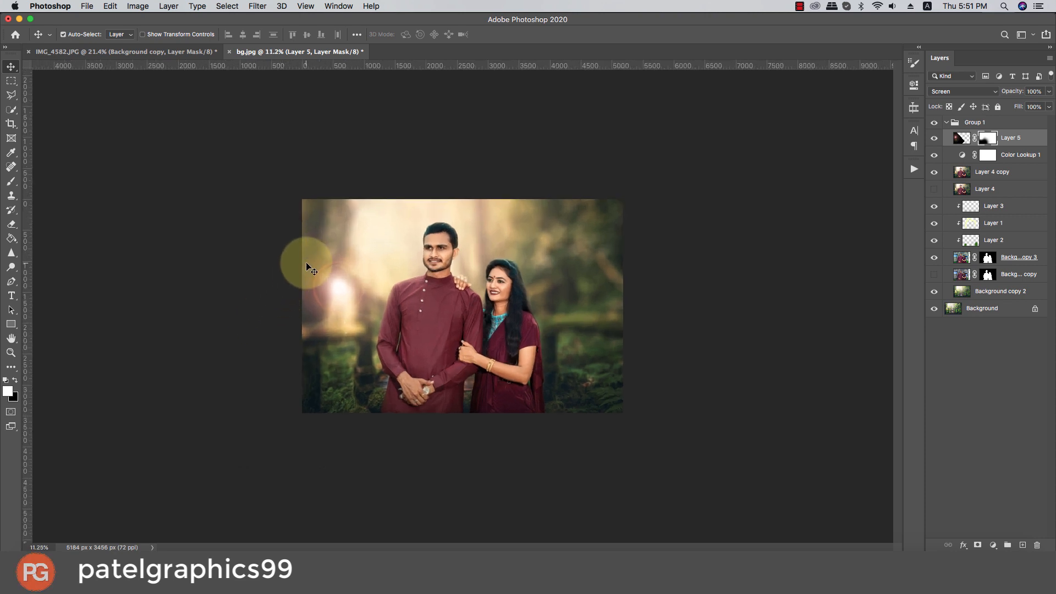
# - Set up a black Brush at size 1500 for painting on Layer 5's mask
pyautogui.press('b')
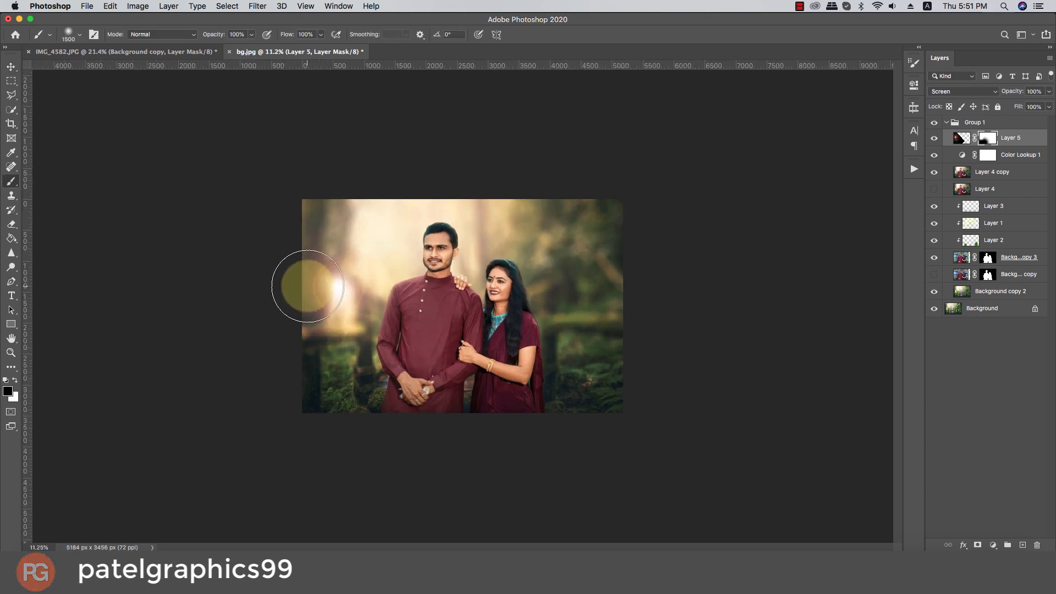